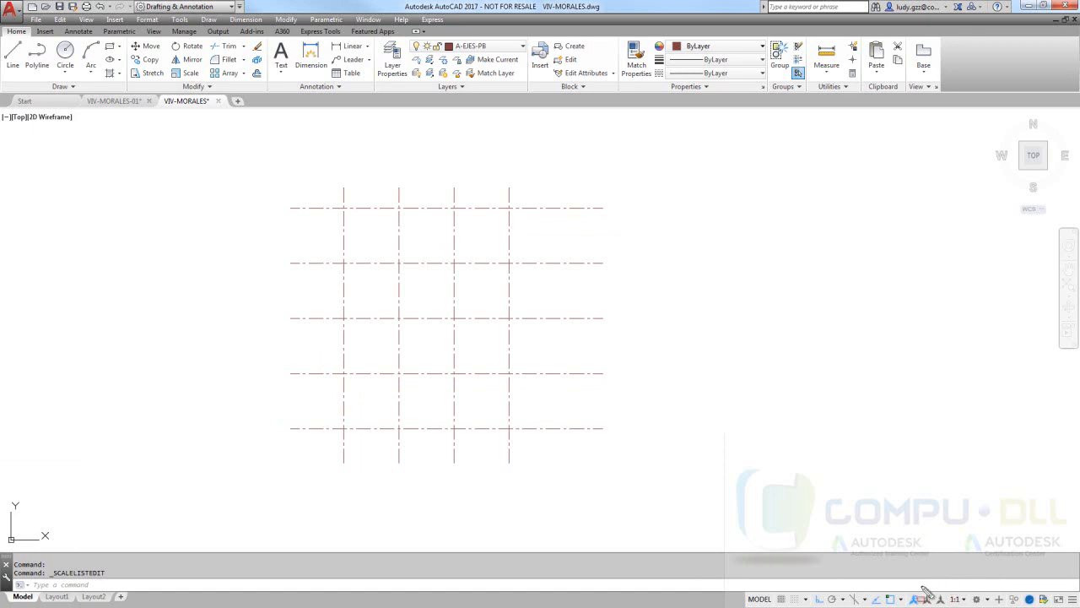
mouse_move(735, 580)
mouse_down()
mouse_move(820, 601)
mouse_move(998, 605)
mouse_up()
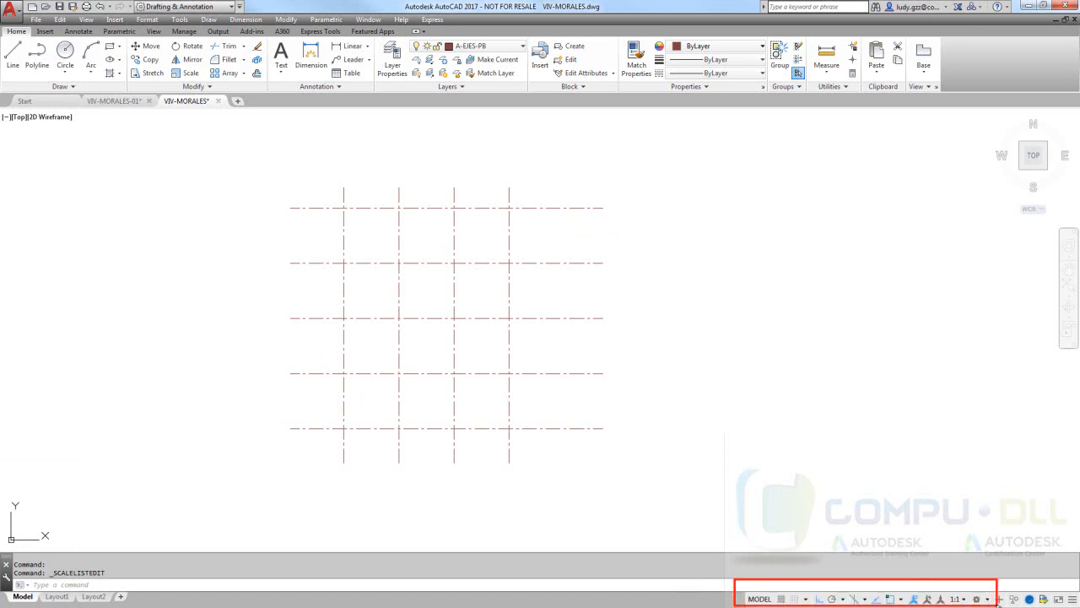
drag(945, 589, 966, 605)
Open the custom drawing scale editor from the annotation scale list and move it clear of the axis grid.
click(963, 600)
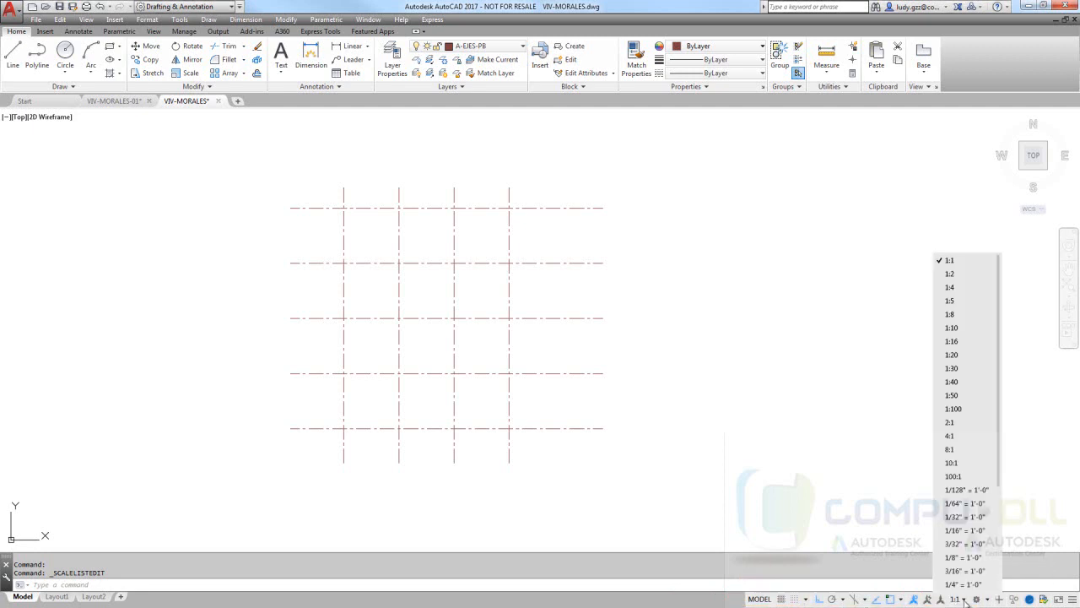
drag(1001, 295, 1004, 455)
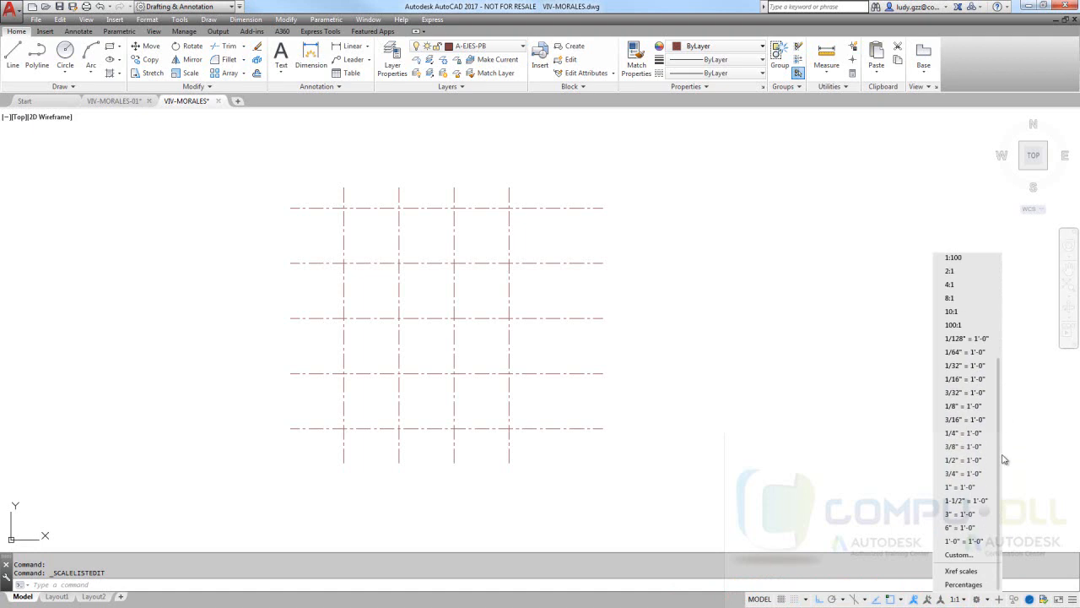
click(962, 557)
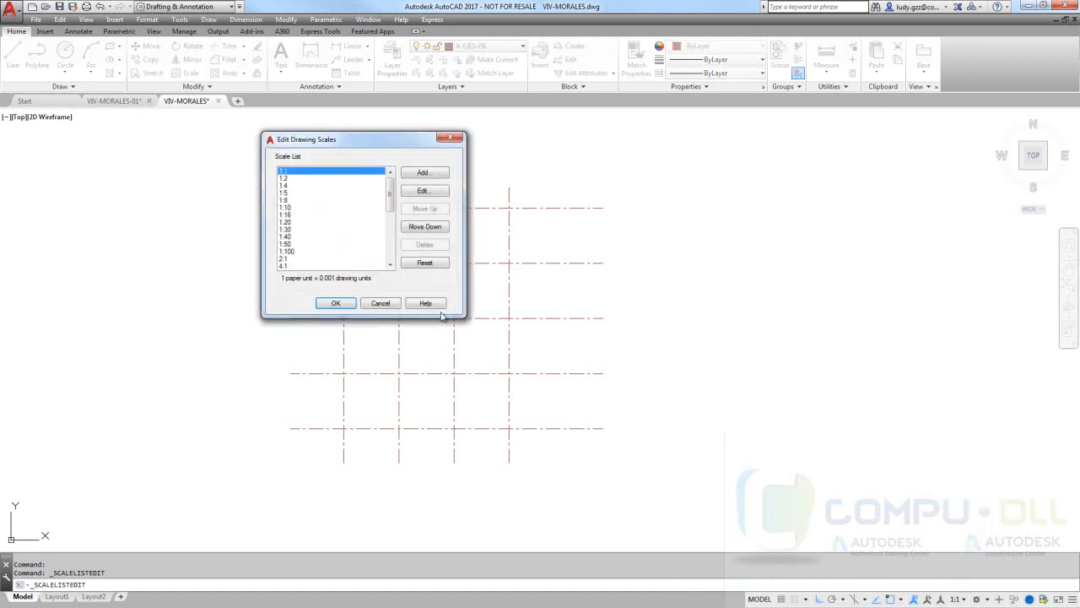
drag(381, 146, 715, 157)
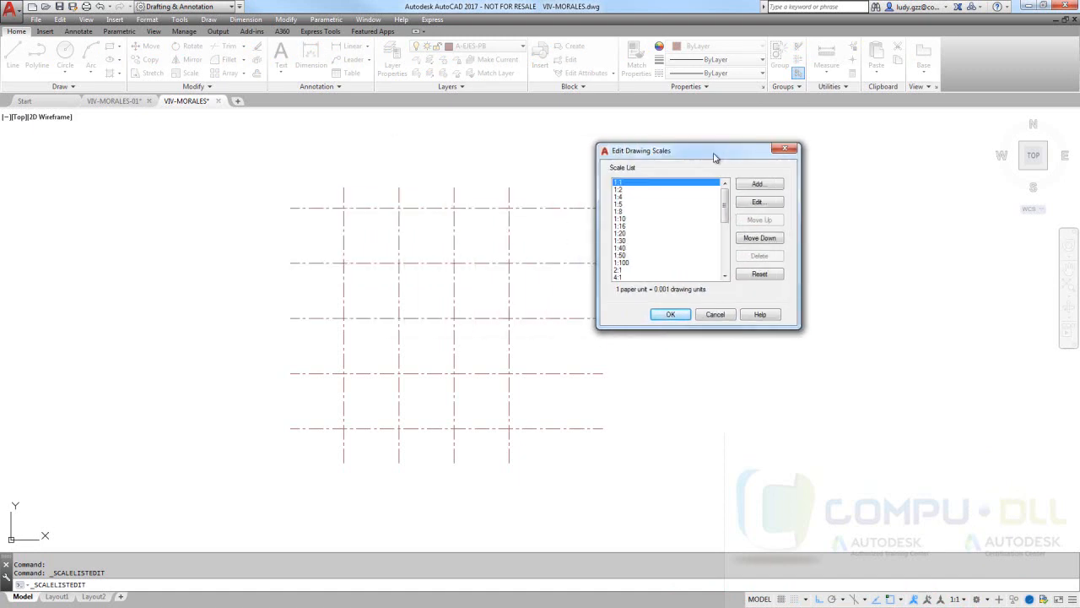
Delete every scale from 1:2 through 1'-0" = 1'-0", keeping only 1:1, accept the list and save the drawing.
click(620, 190)
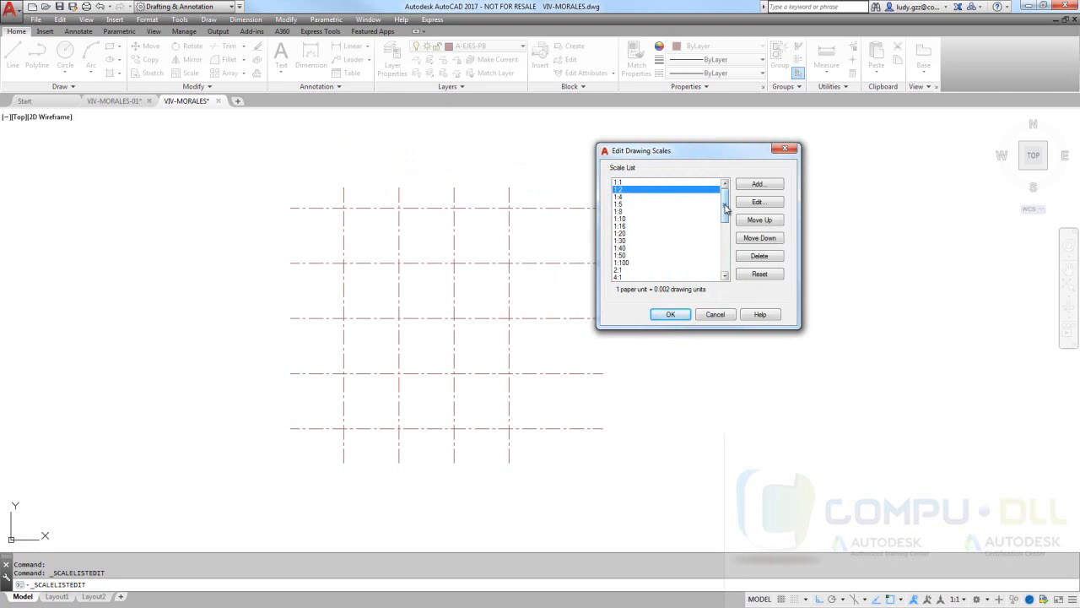
drag(724, 208, 725, 266)
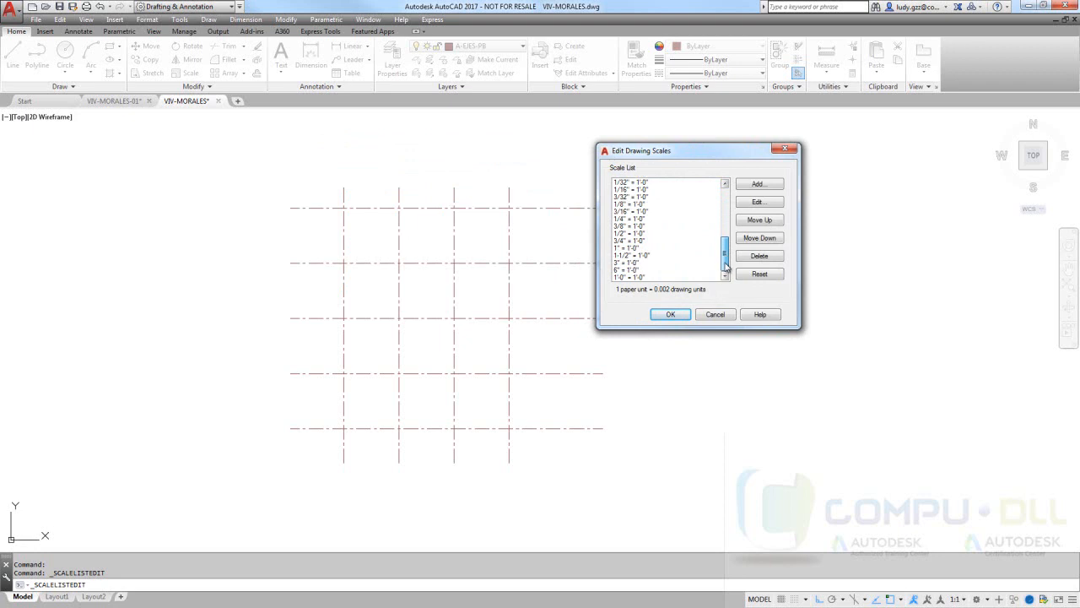
shift+click(624, 277)
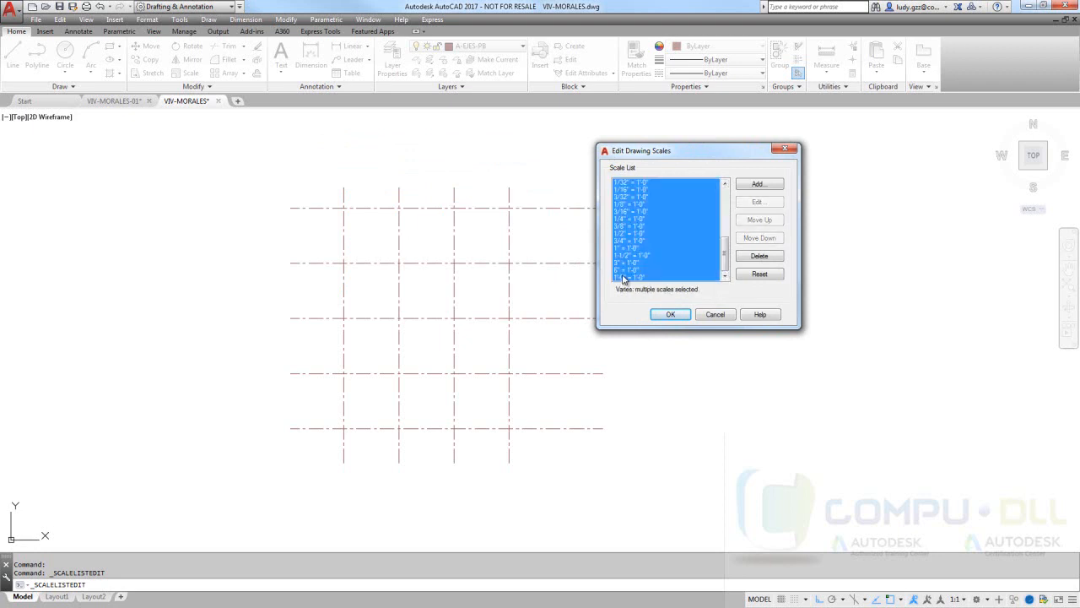
click(761, 257)
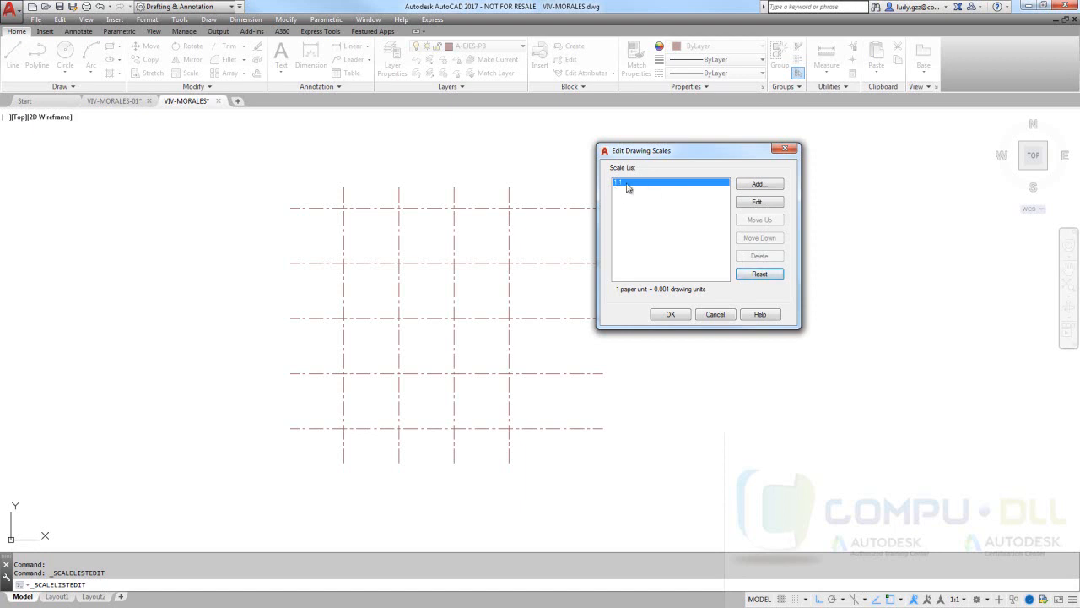
click(671, 313)
click(59, 5)
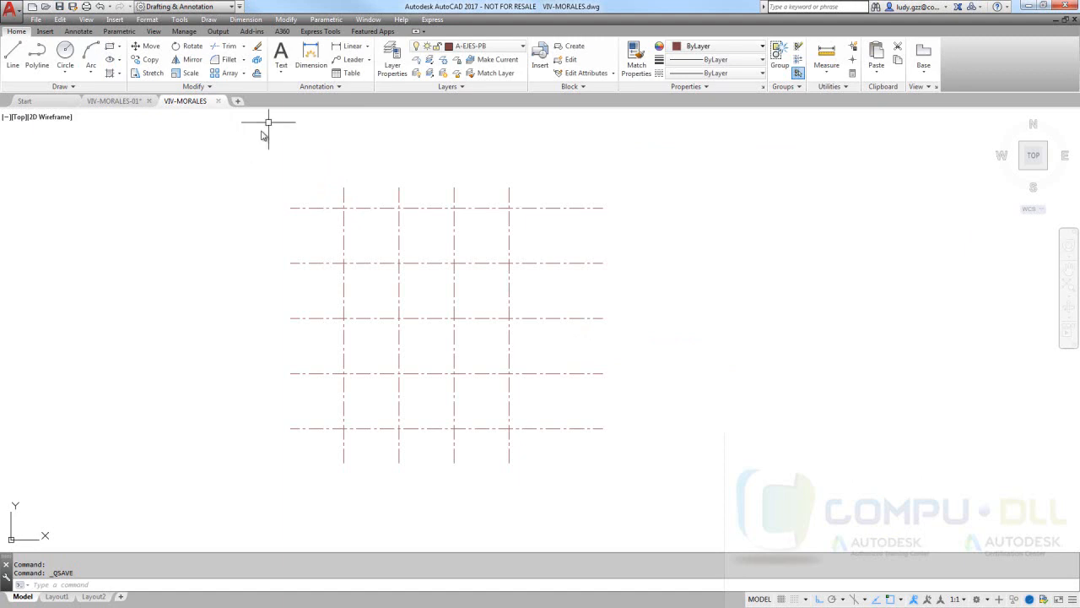
Place multiline text to the right of the axis grid with the lines FDHGFHGJKD, SKDFHKSJDHFK and SDGJS.
click(282, 74)
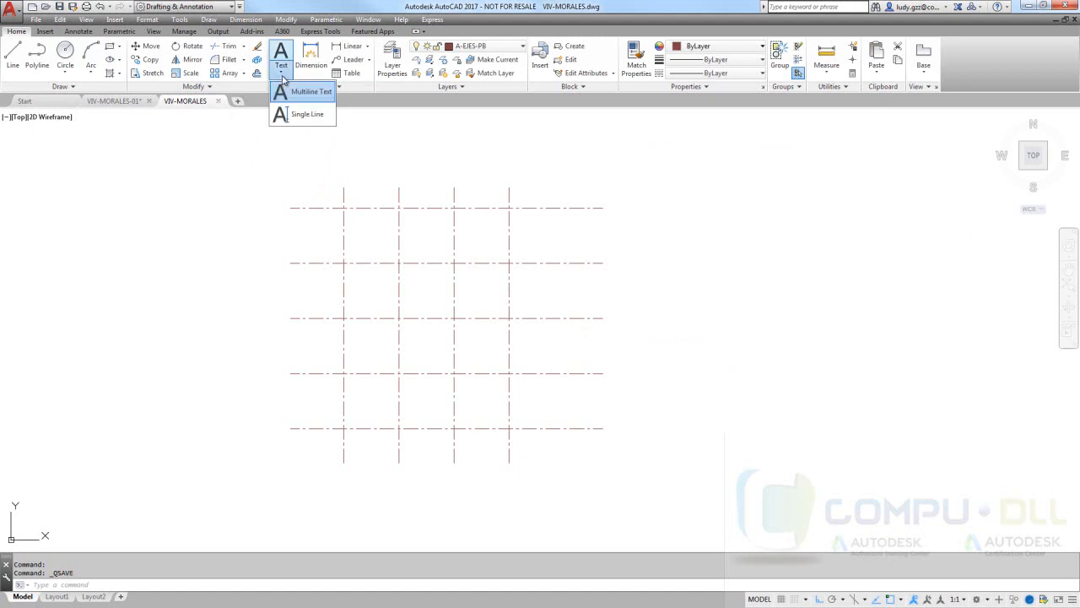
click(296, 93)
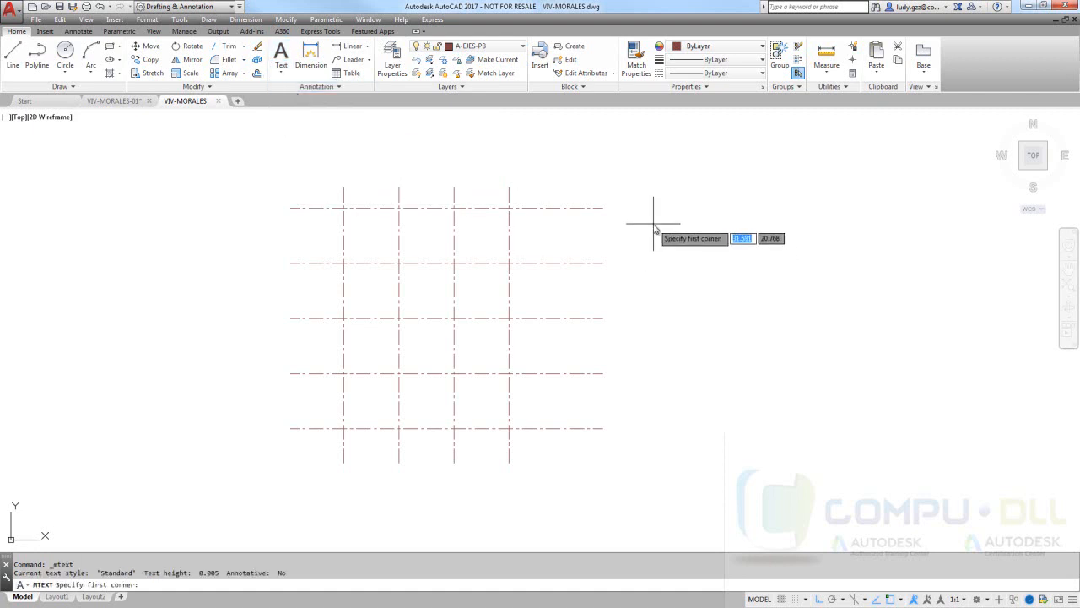
click(651, 219)
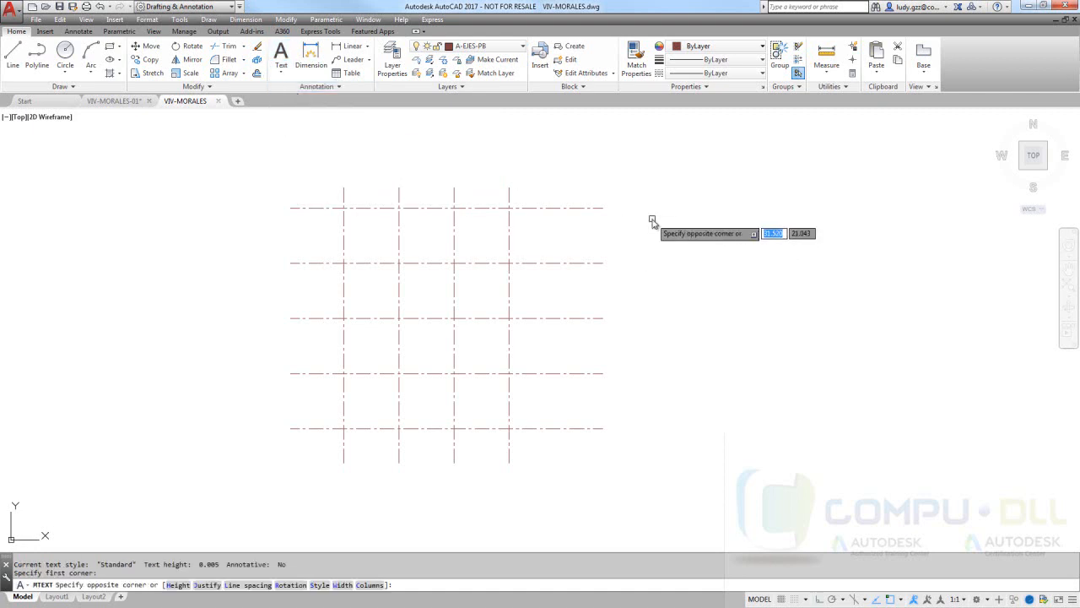
click(800, 270)
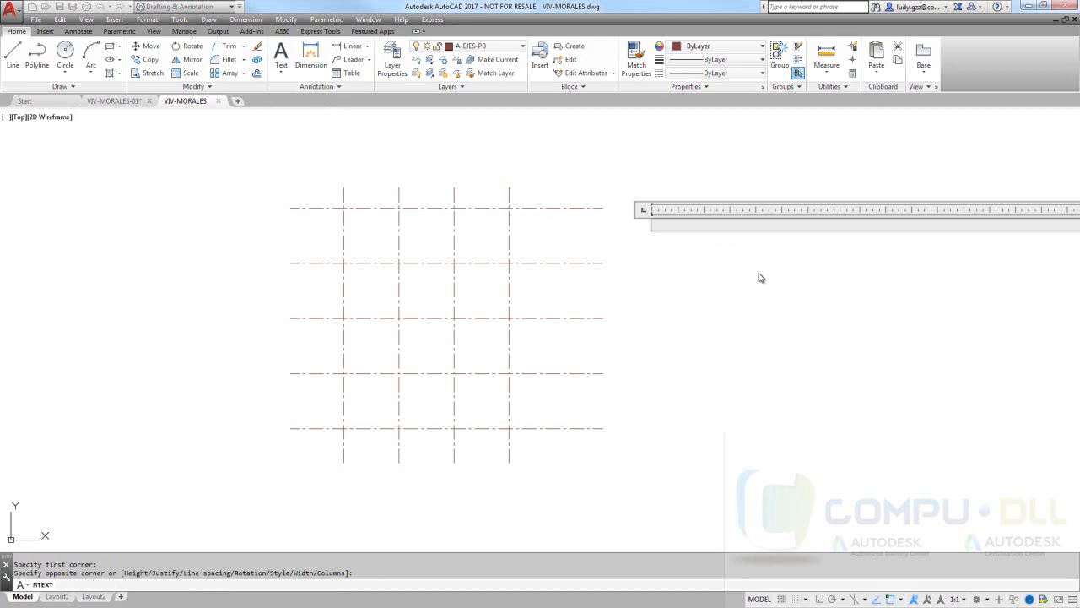
text(FDHGFHGJKD)
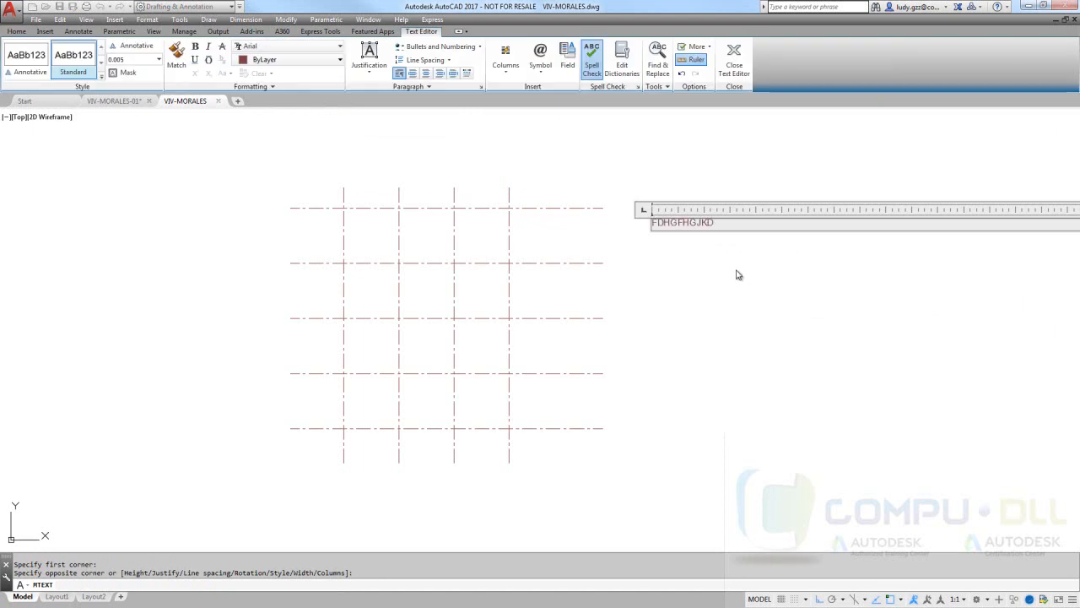
key(Return)
text(SKDFHKSJDHFK)
key(Return)
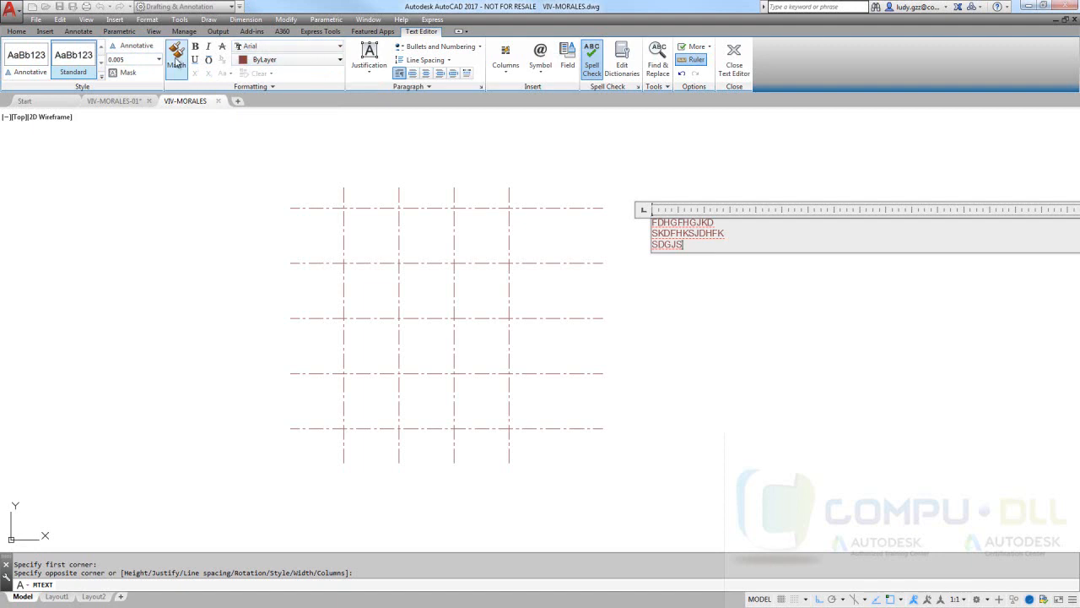
drag(707, 252, 659, 251)
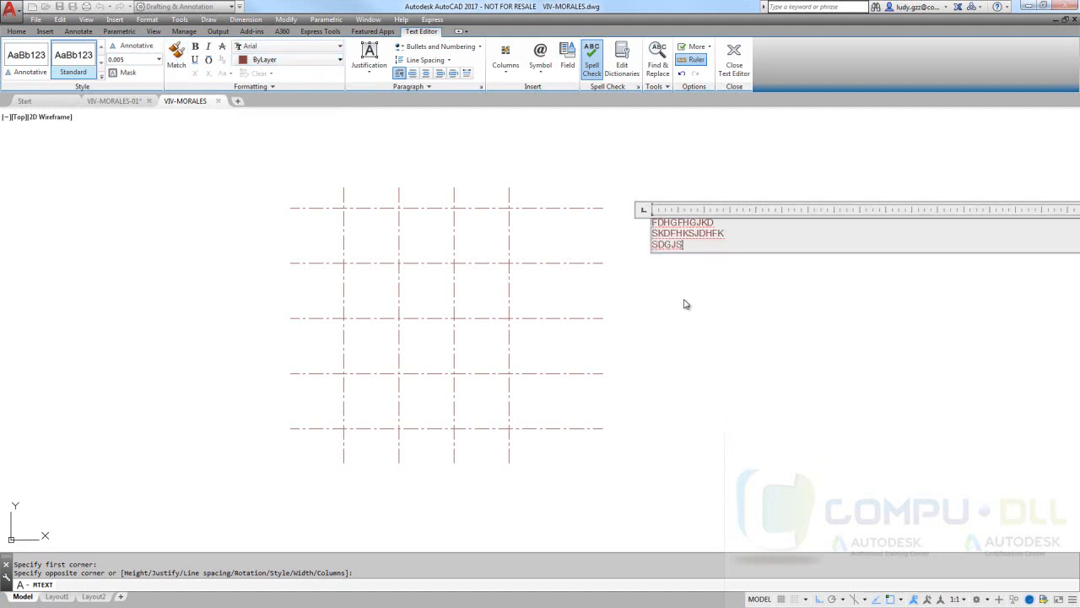
click(682, 306)
Erase the sample multiline text beside the axis grid.
click(664, 204)
click(634, 238)
scroll(653, 223, up, 6)
scroll(603, 172, up, 2)
scroll(506, 228, down, 7)
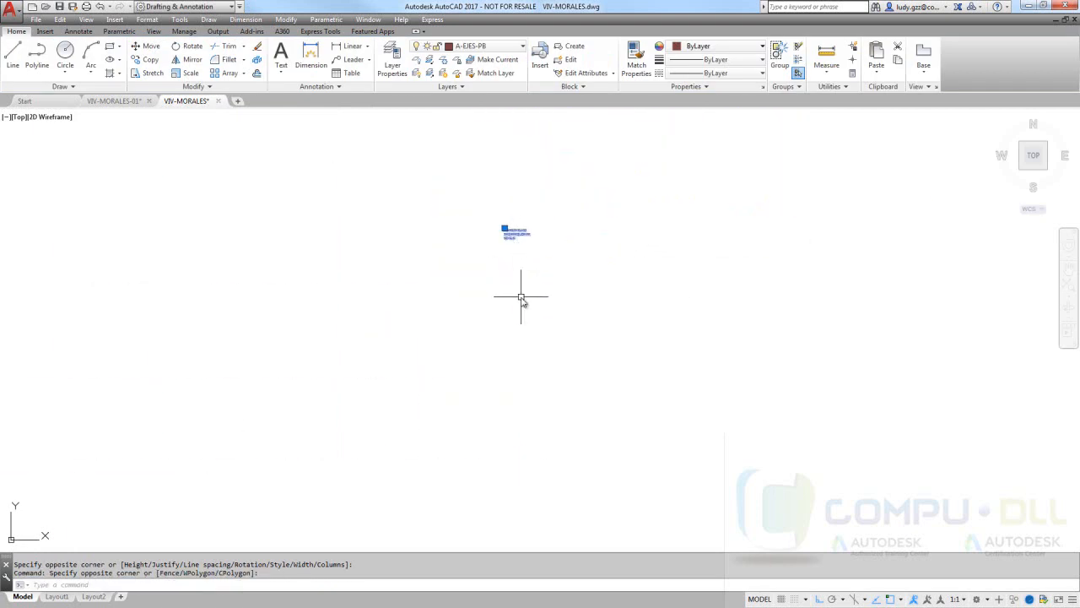
key(Delete)
Place single-line text above the first vertical axis at height 0.005 and rotation 0, with the lines JKHKJH and LKJLKJ.
scroll(477, 287, down, 5)
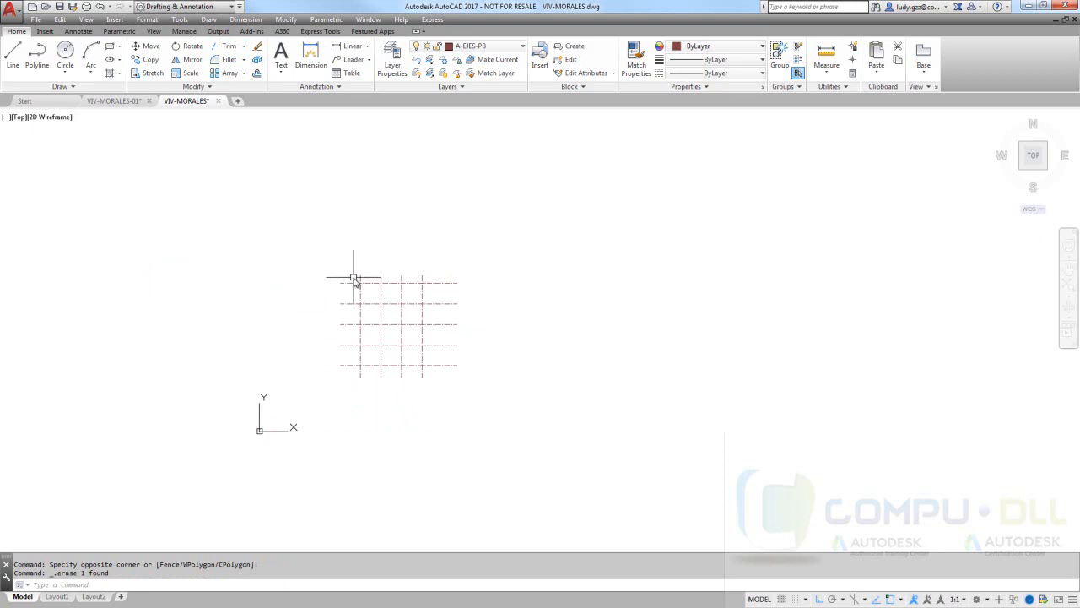
scroll(351, 273, up, 4)
middle_drag(282, 321, 296, 252)
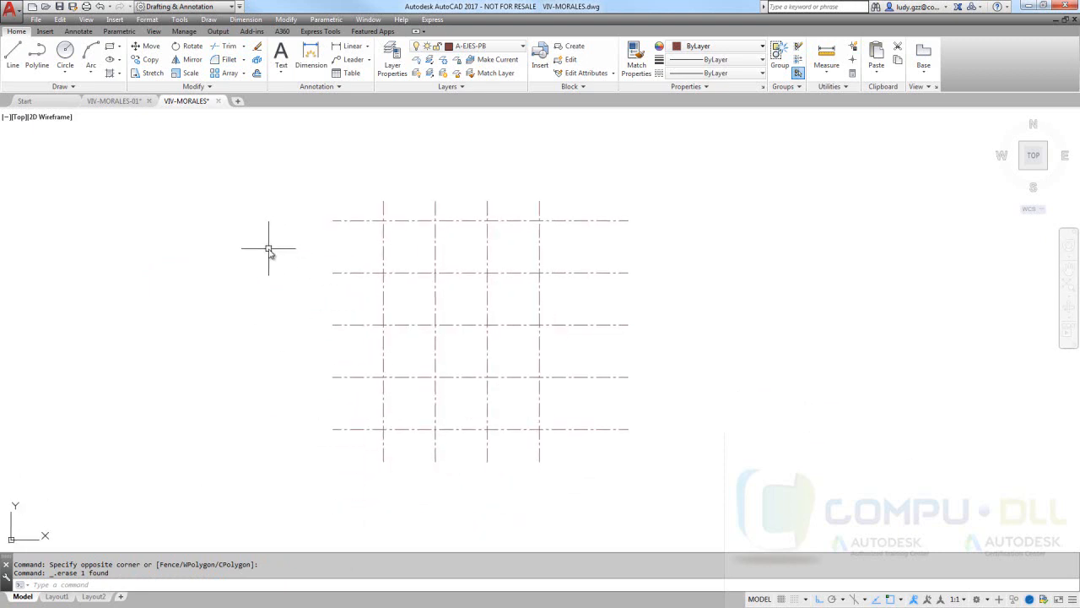
click(281, 71)
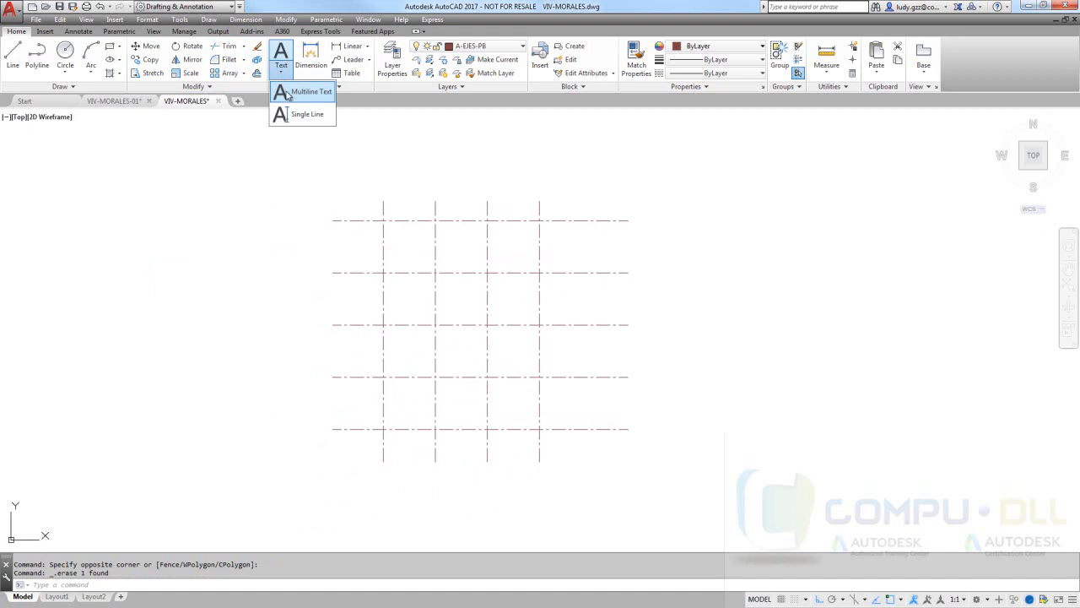
click(301, 119)
scroll(366, 188, up, 6)
click(427, 204)
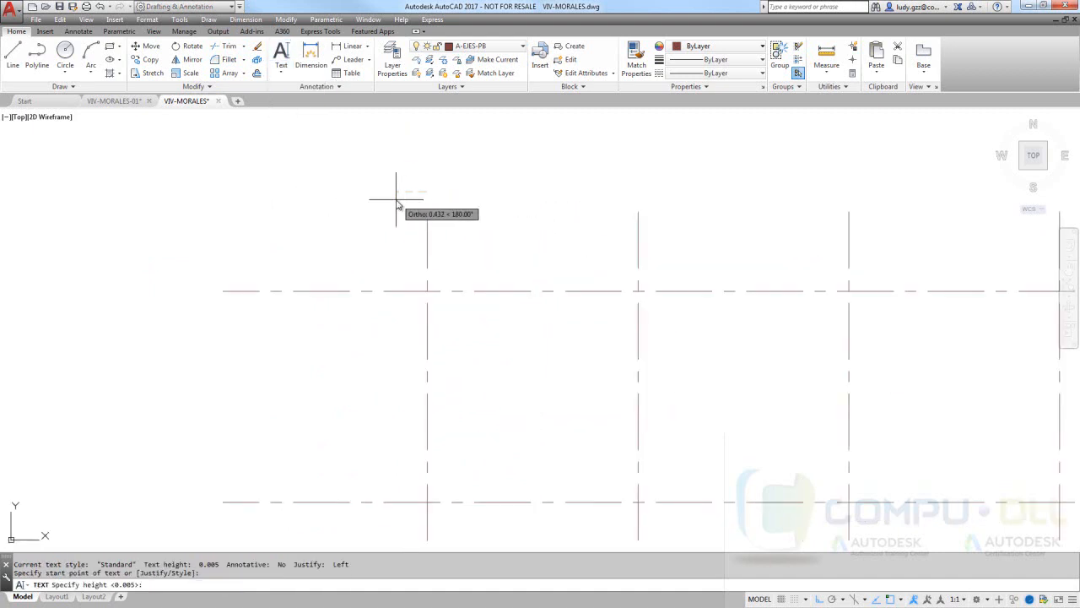
key(Return)
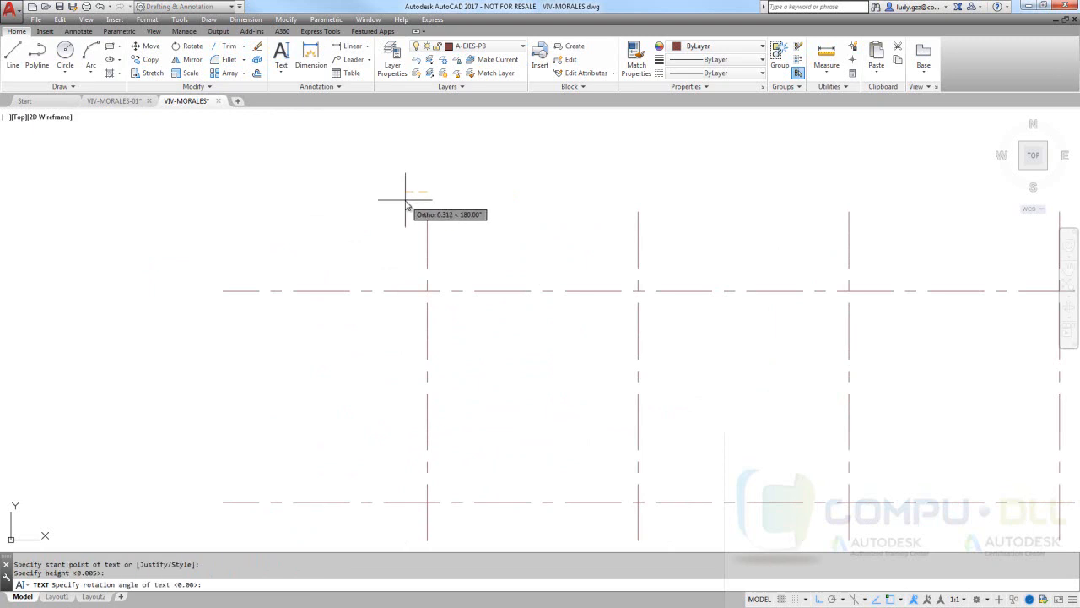
key(Return)
text(JKHKJH)
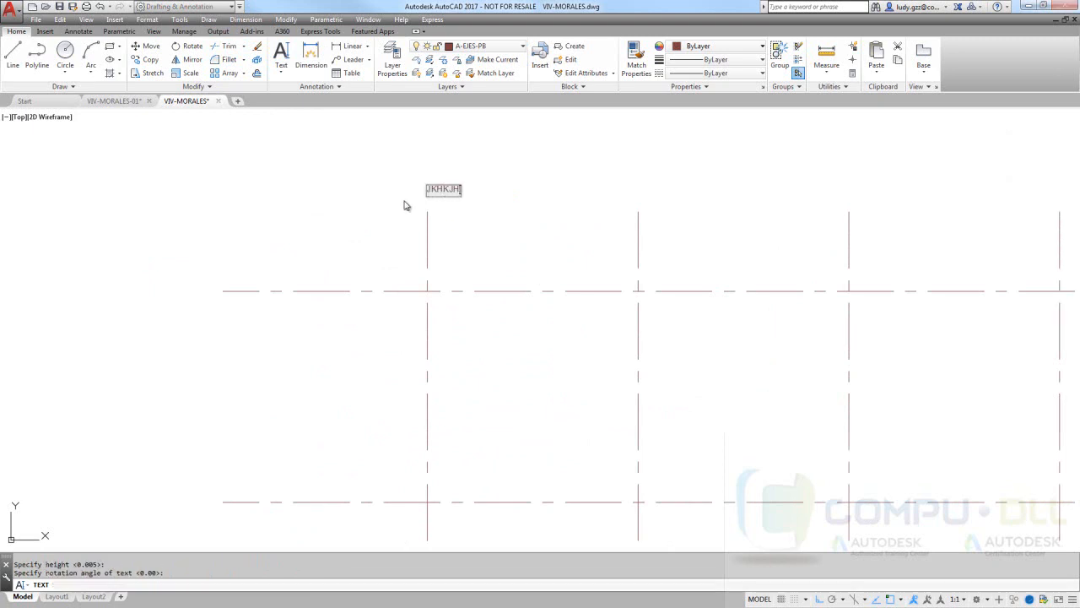
key(Return)
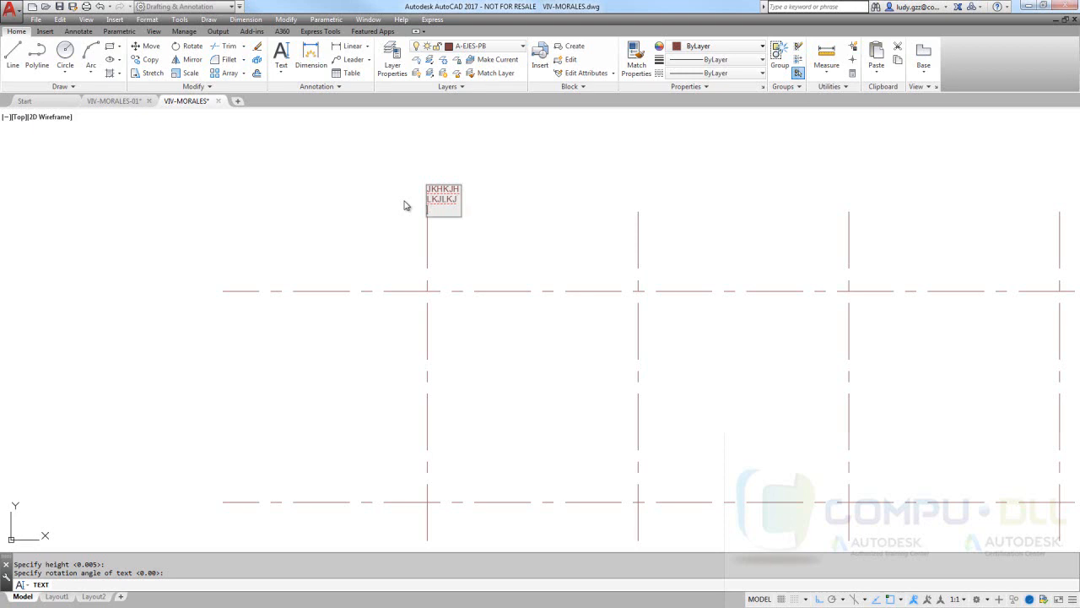
key(Escape)
Erase both sample single-line texts above the first vertical axis.
scroll(437, 195, up, 10)
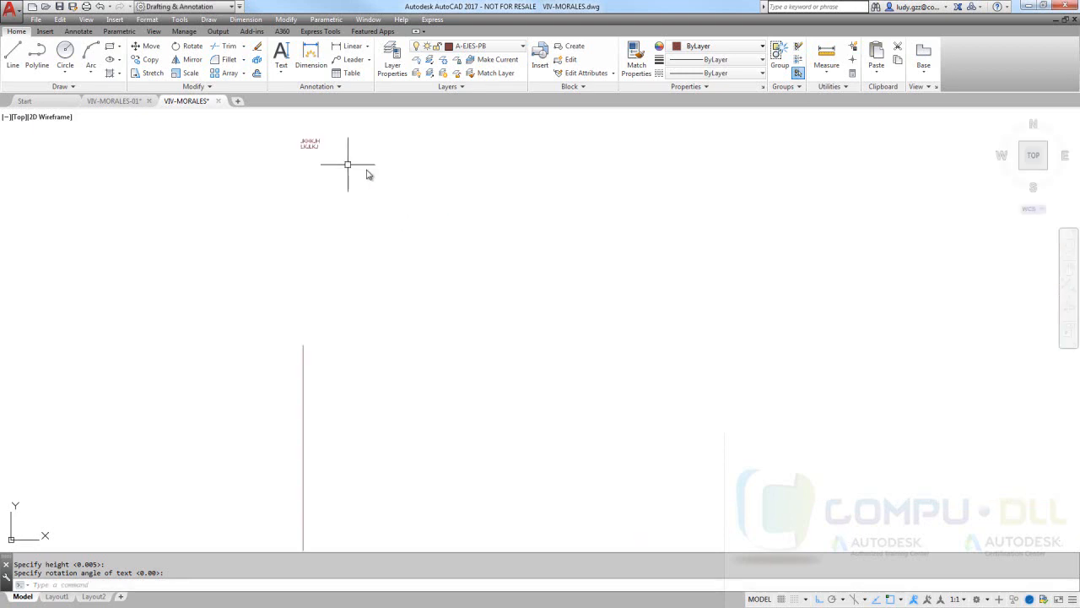
click(280, 154)
click(282, 177)
key(Escape)
click(378, 211)
click(240, 139)
key(Delete)
scroll(342, 217, down, 10)
scroll(264, 208, down, 8)
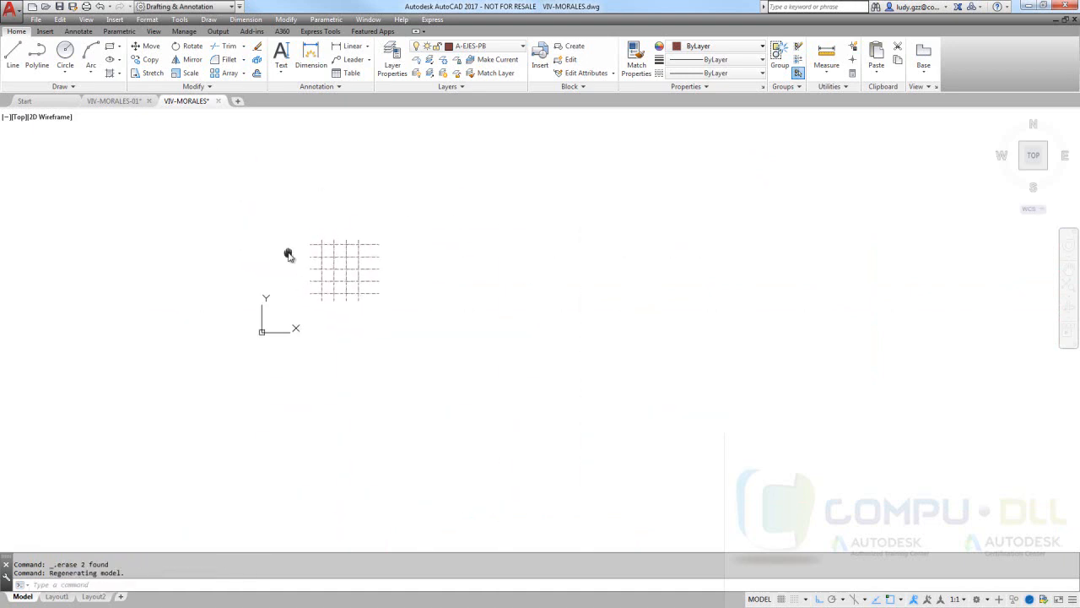
scroll(297, 263, up, 6)
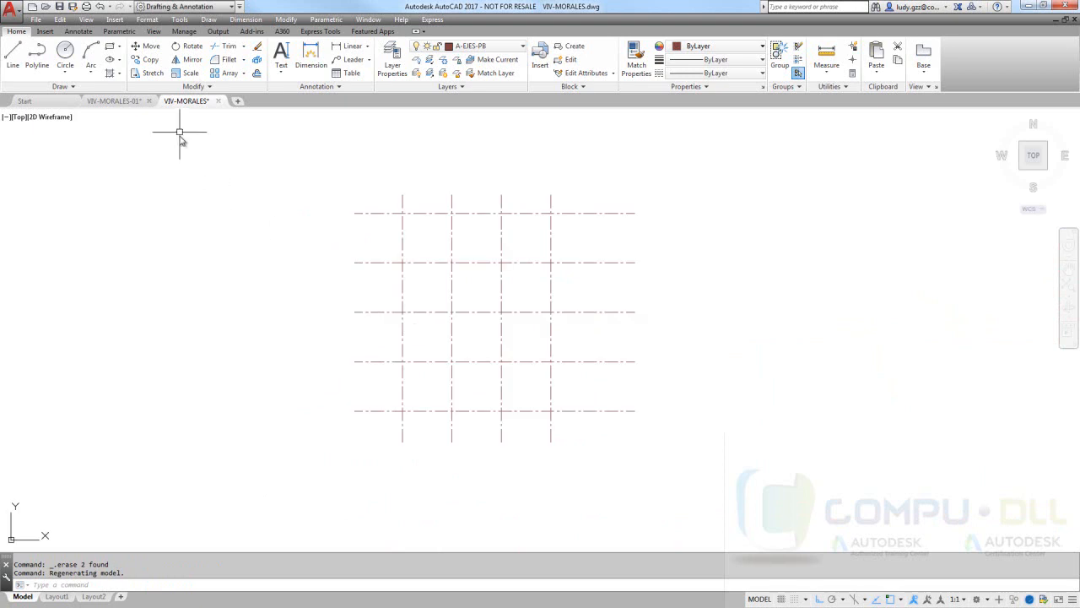
key(ctrl+shift+d)
drag(136, 17, 165, 31)
key(Escape)
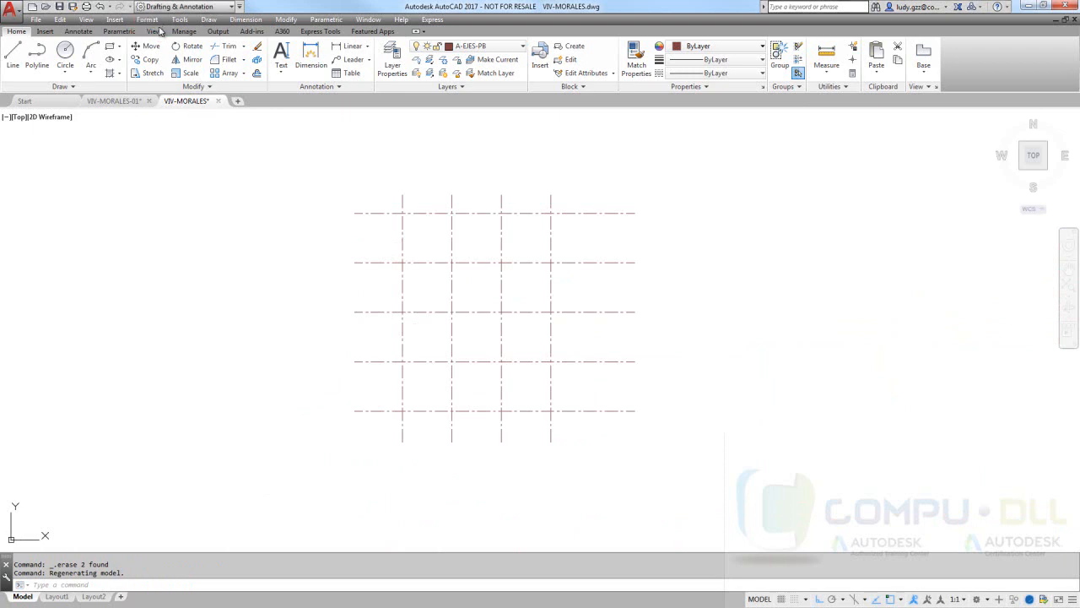
click(149, 20)
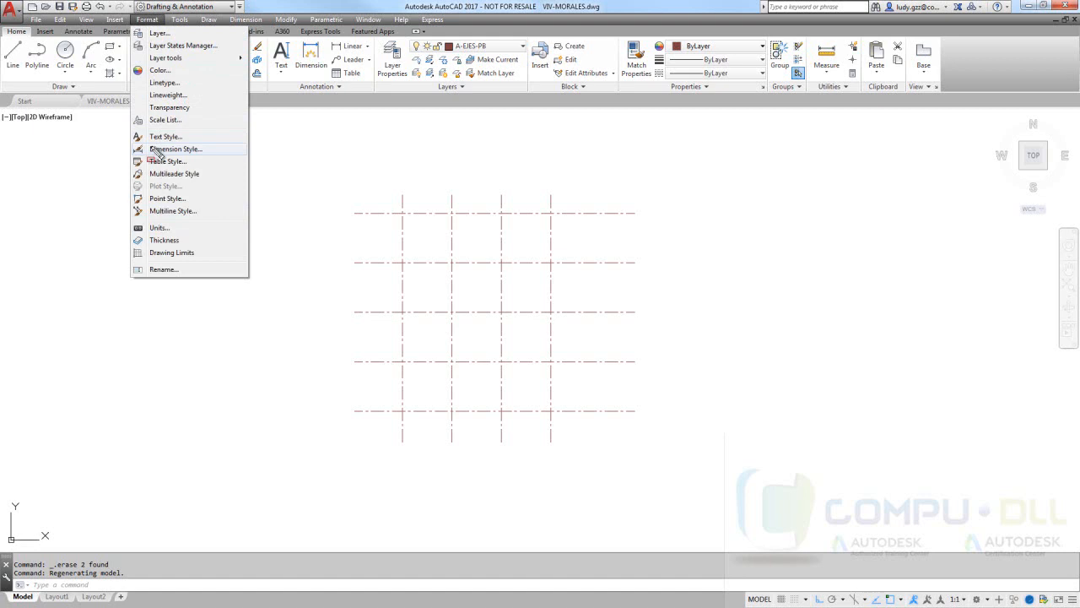
drag(126, 128, 201, 145)
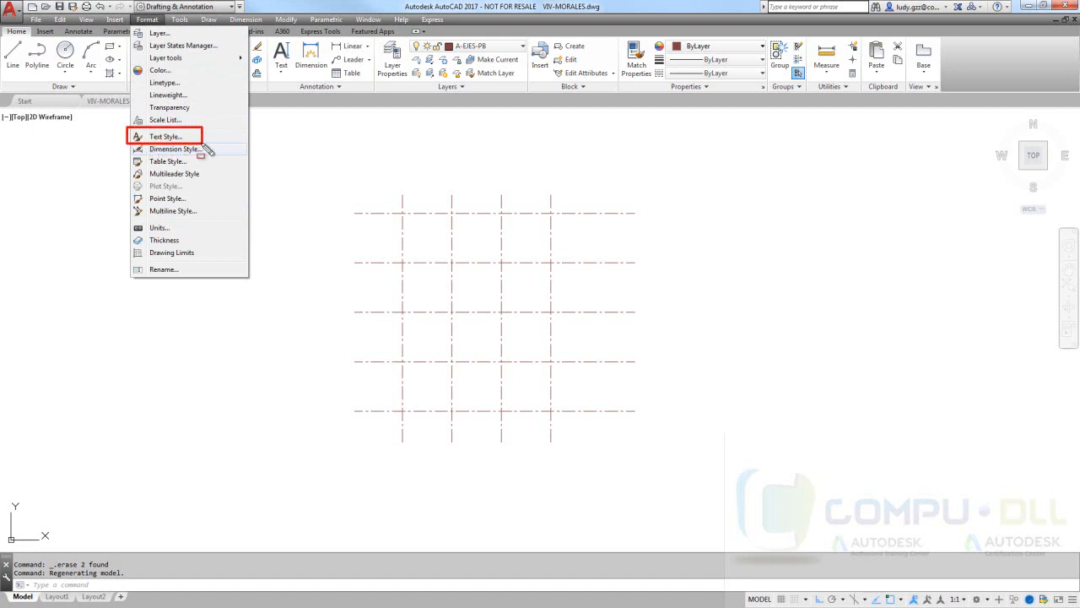
key(Escape)
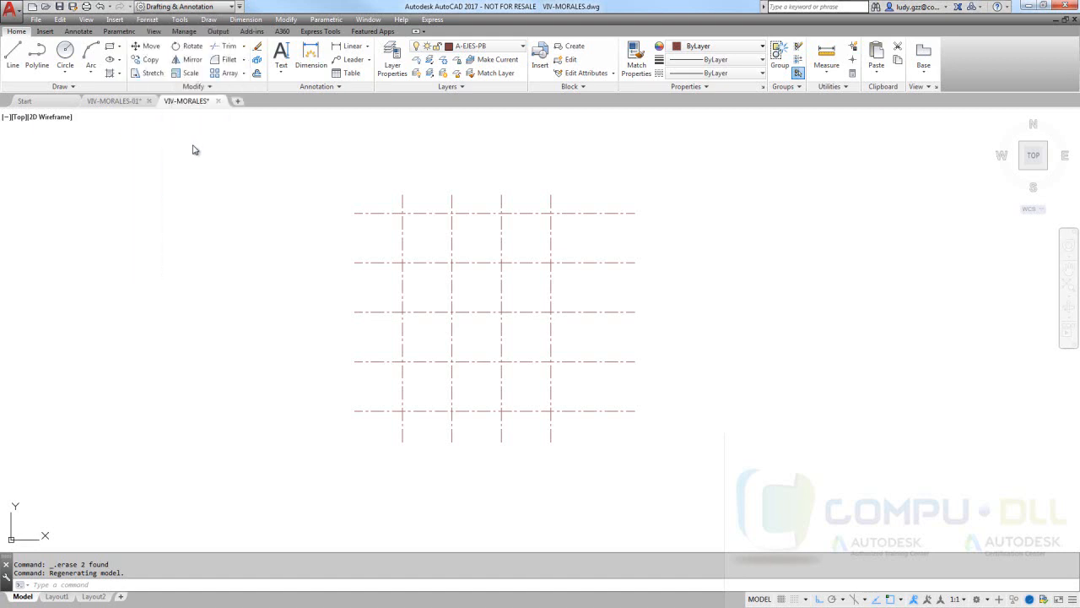
Open the text style settings and select the Annotative style in the style list.
click(147, 19)
click(166, 136)
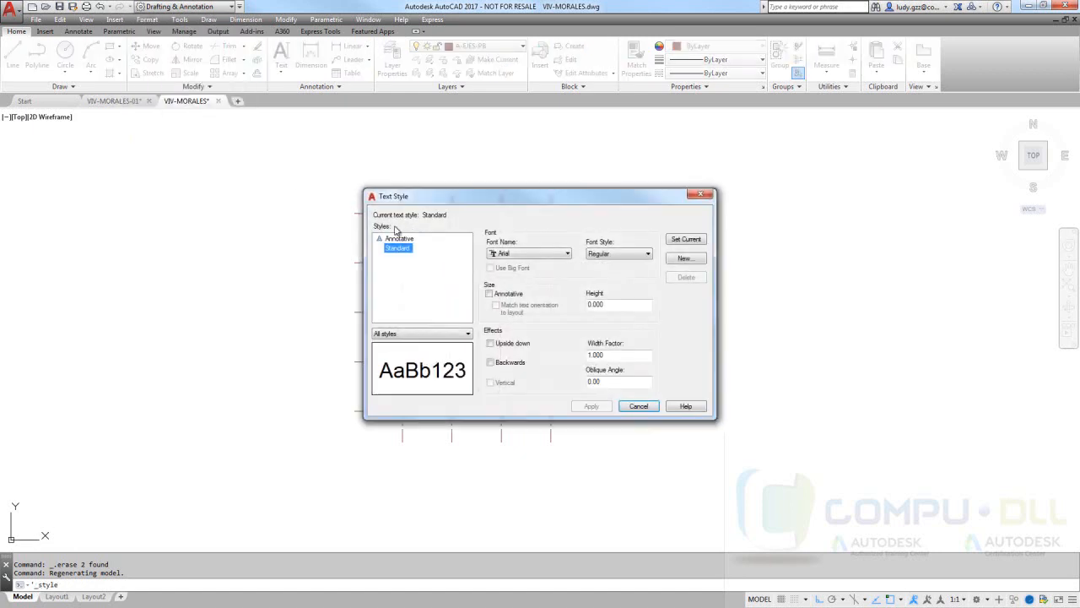
drag(439, 200, 438, 157)
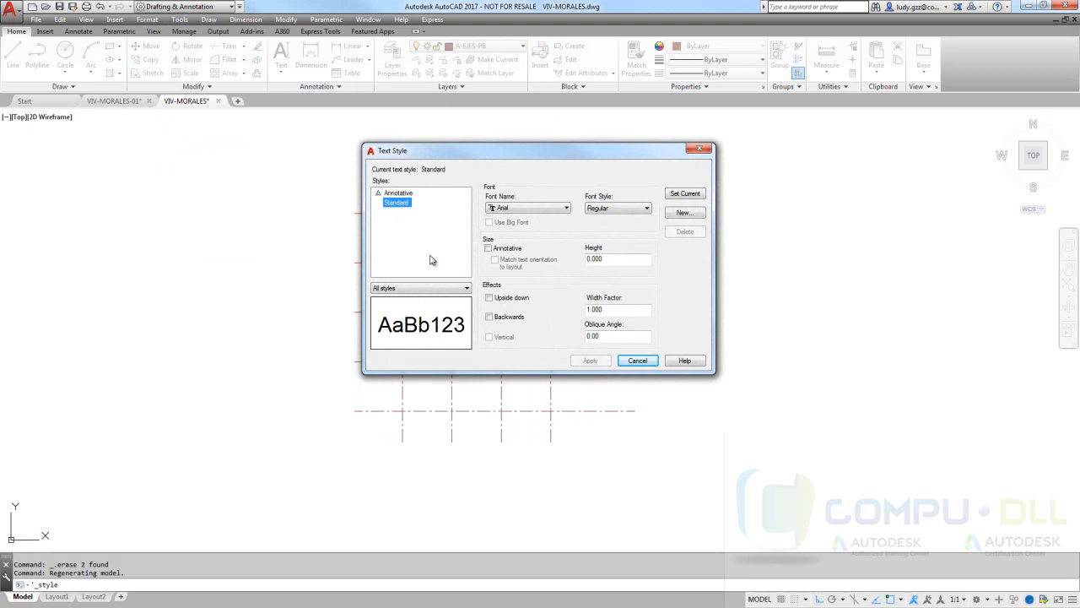
click(397, 193)
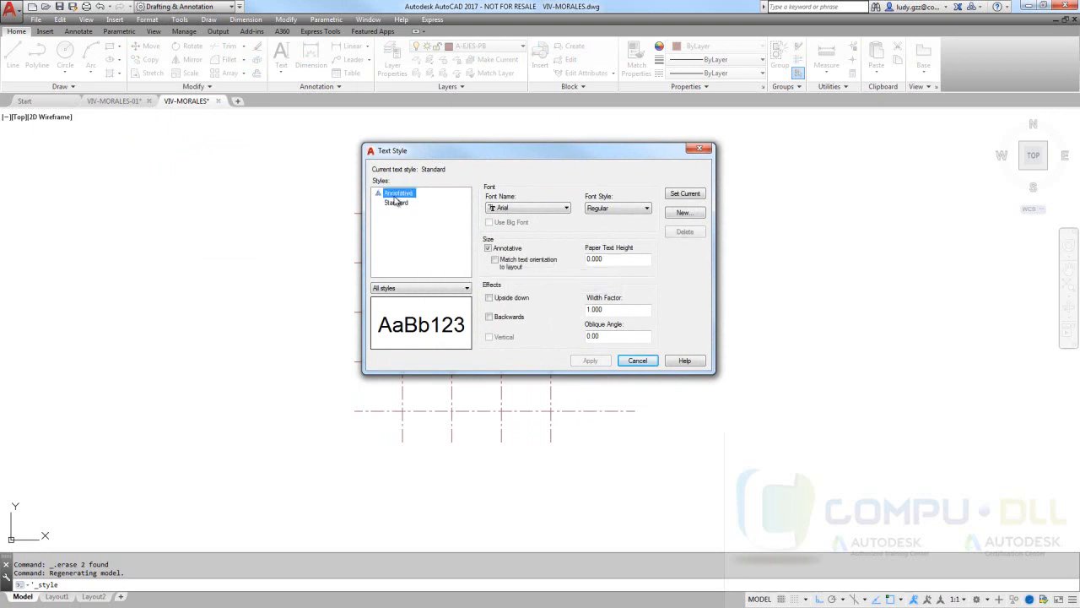
Compare the settings of the Standard and Annotative text styles, leaving Standard selected.
click(396, 203)
click(398, 193)
click(396, 203)
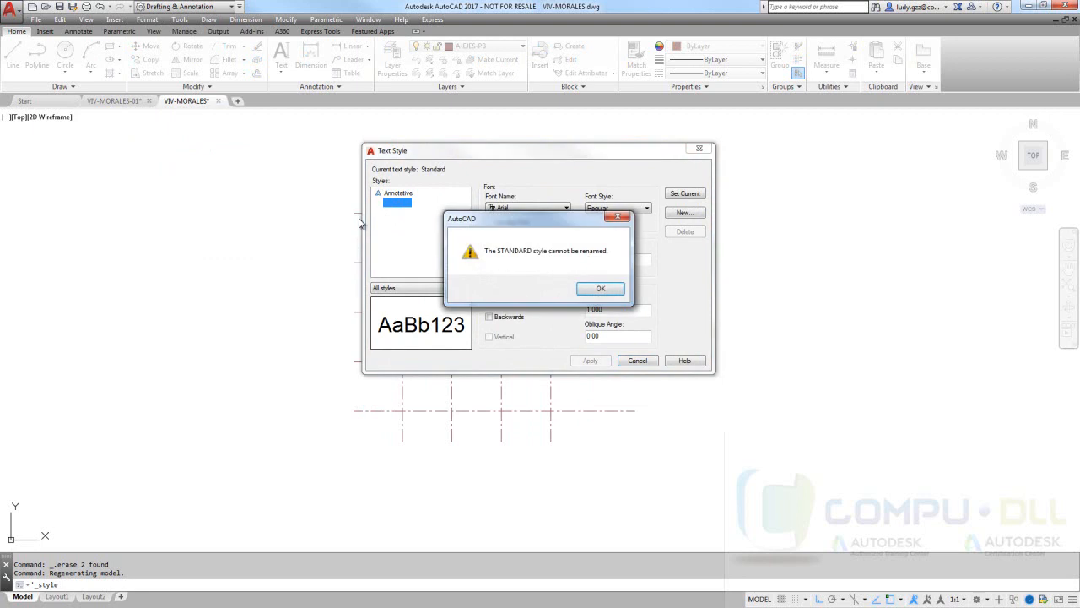
click(601, 289)
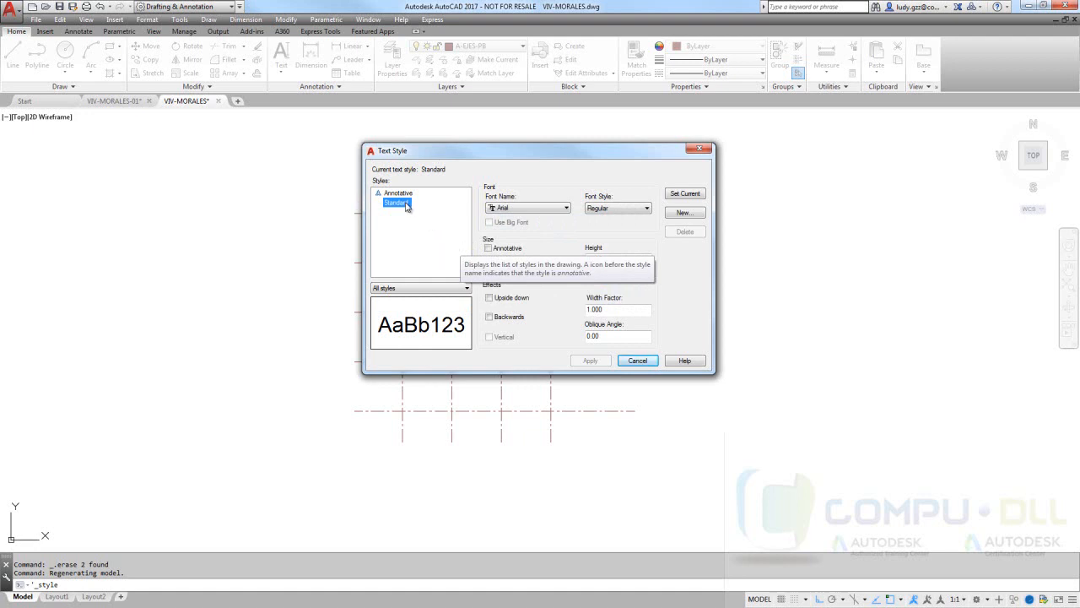
Create a new text style named TEXTO-GENERAL based on the Standard style.
click(683, 212)
click(528, 253)
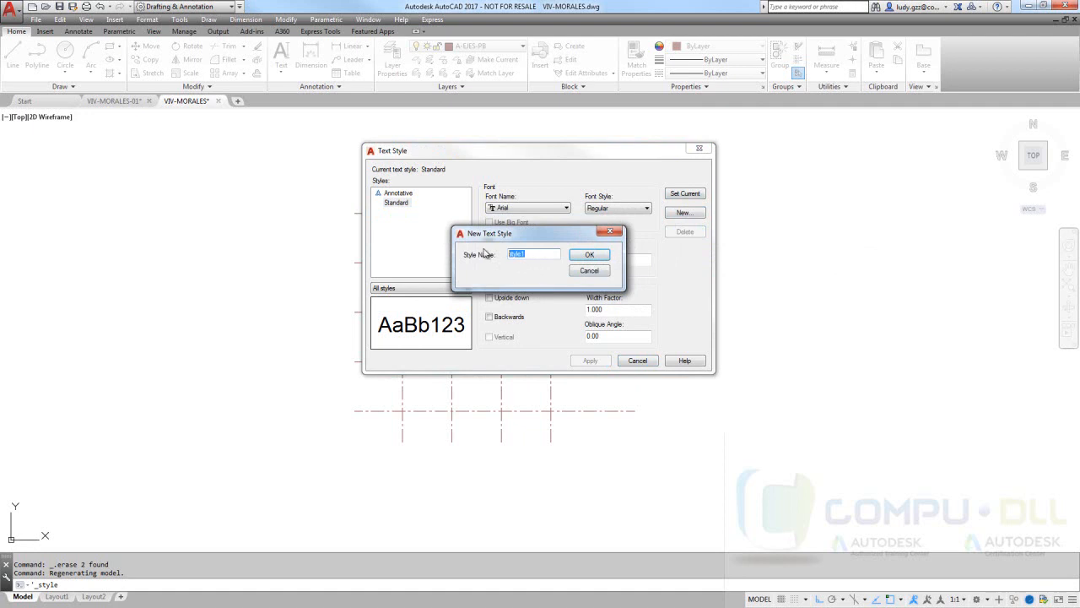
text(TEX)
text(TO-GENERAL)
click(589, 255)
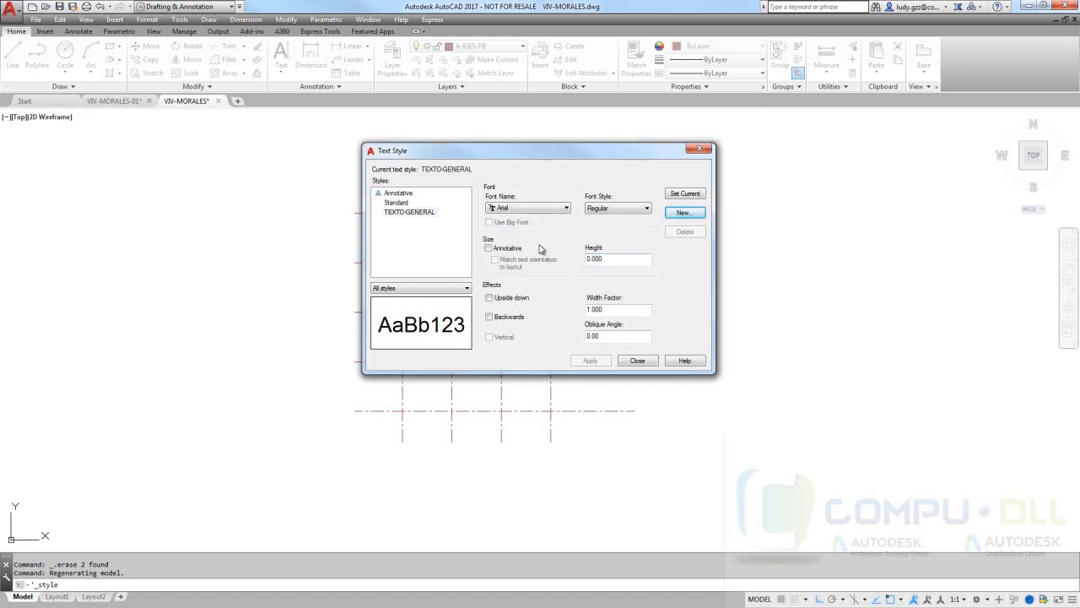
Give TEXTO-GENERAL a height of 0.30 with the Arial Regular font, and make it current, saving the changes.
double_click(624, 258)
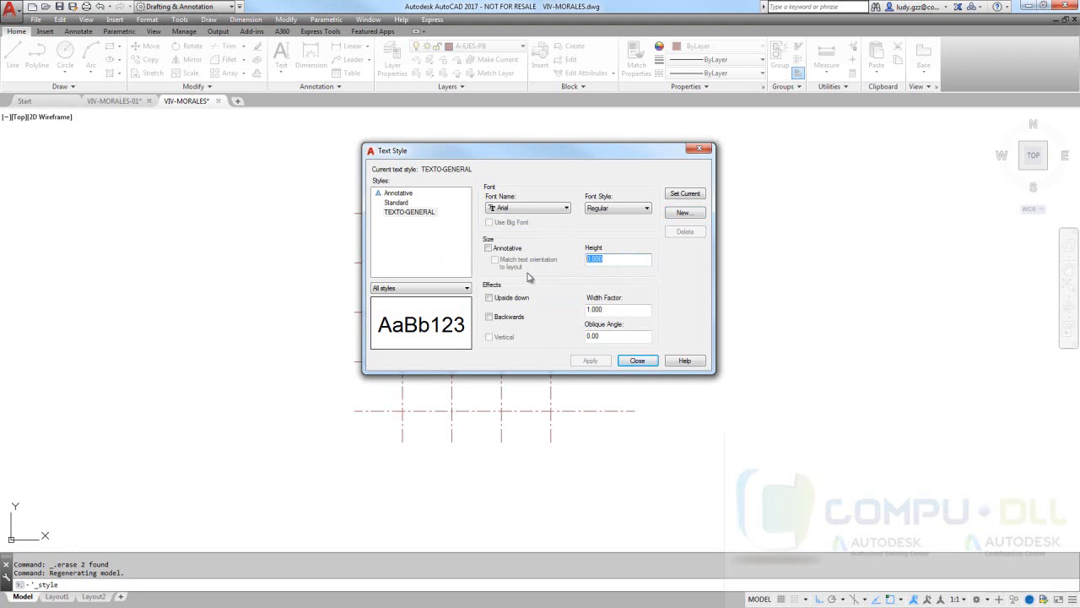
text(0.30)
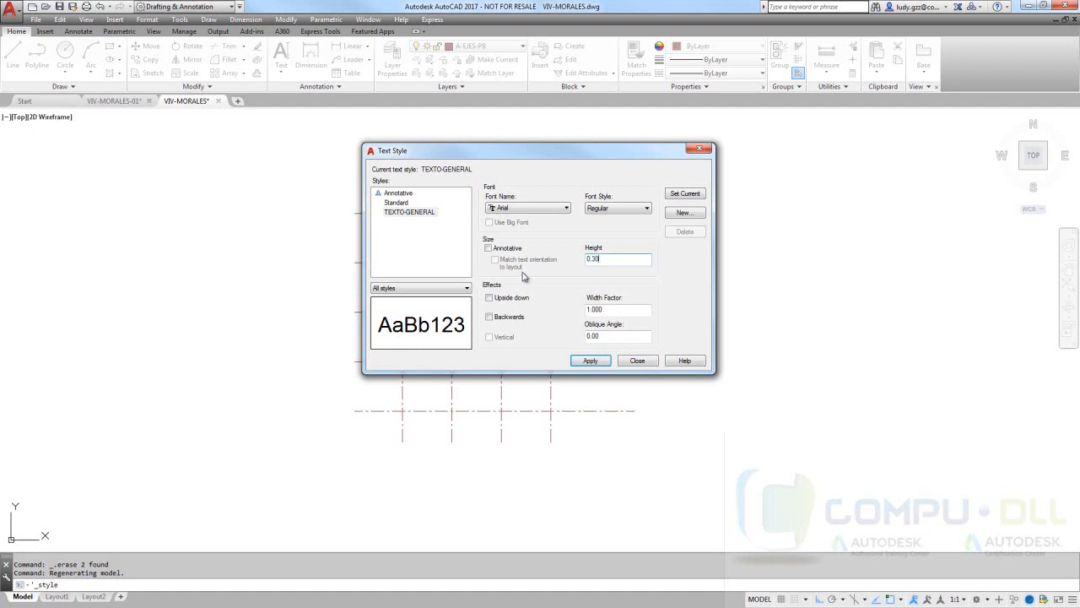
drag(617, 310, 589, 309)
click(540, 211)
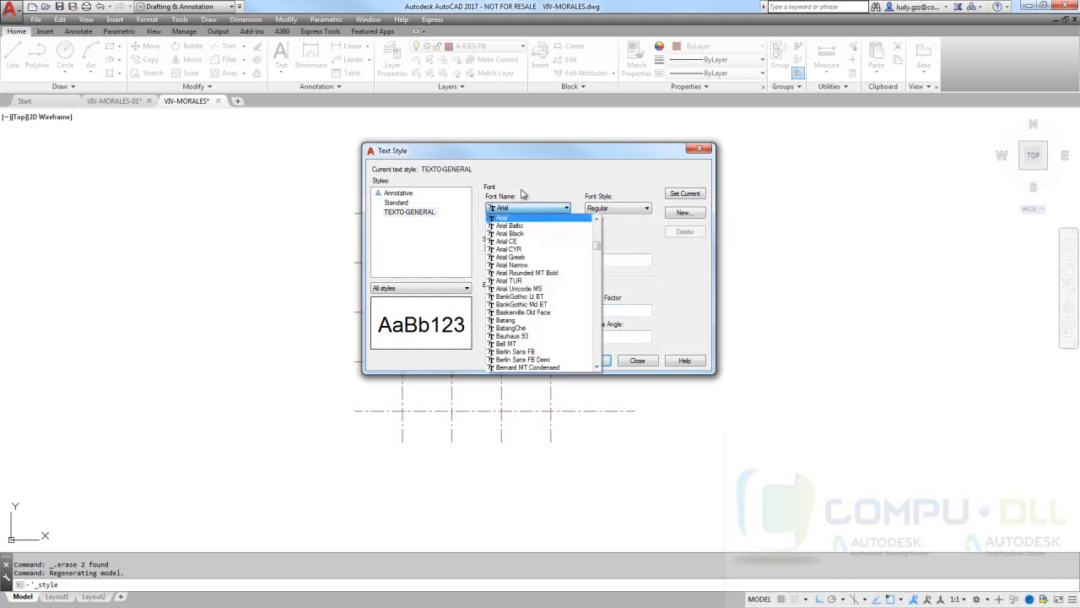
click(508, 218)
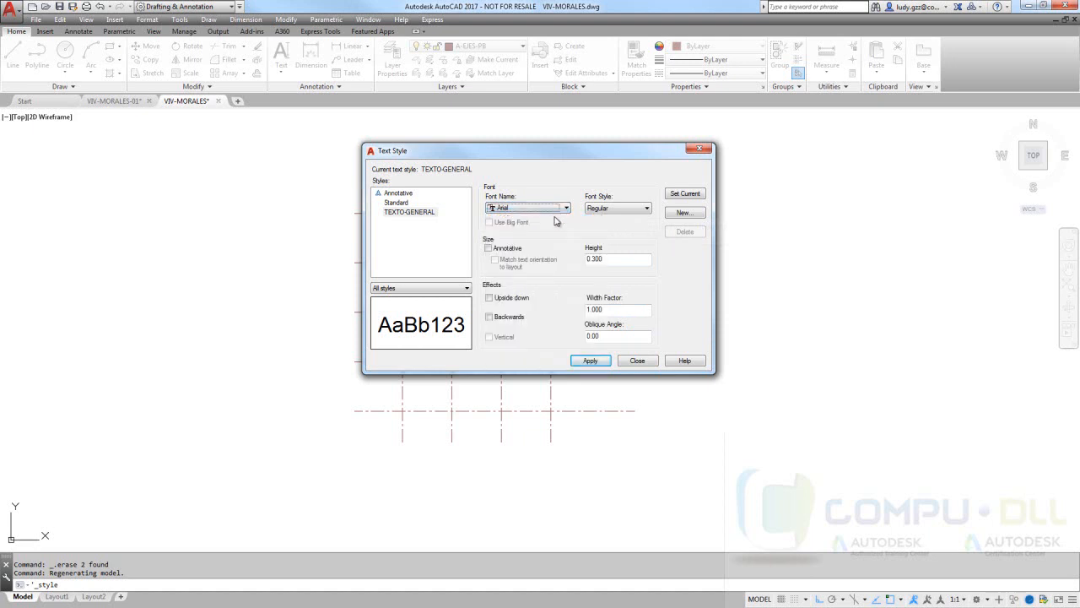
click(629, 211)
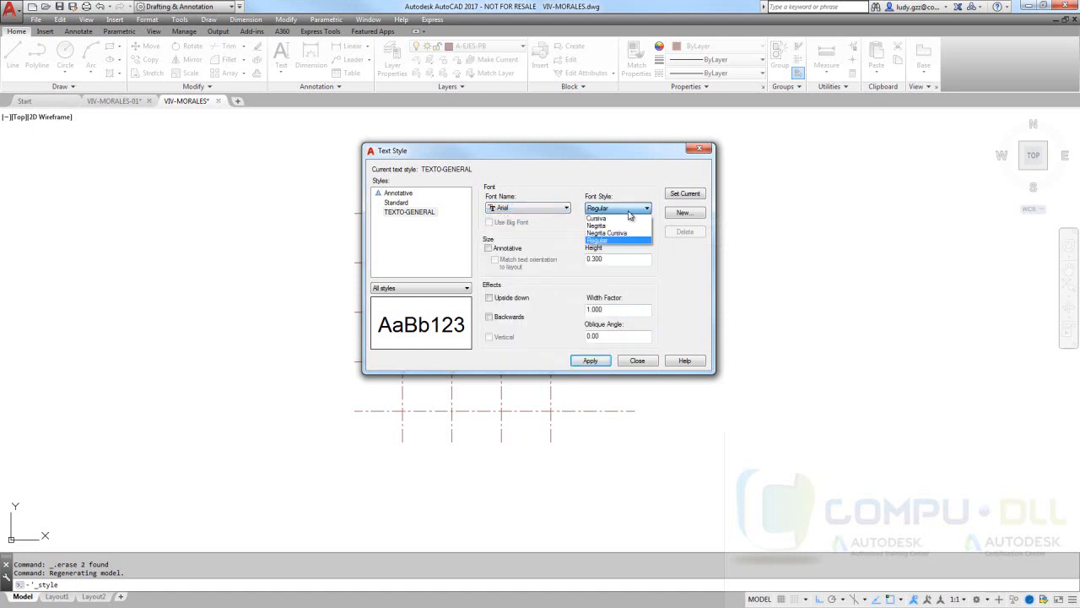
click(597, 241)
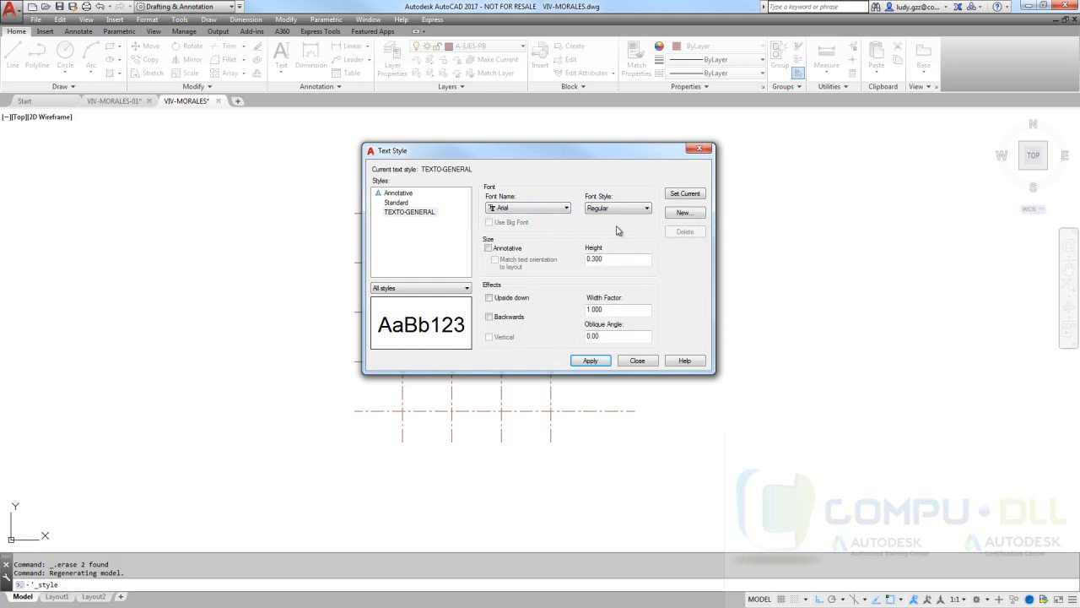
click(685, 195)
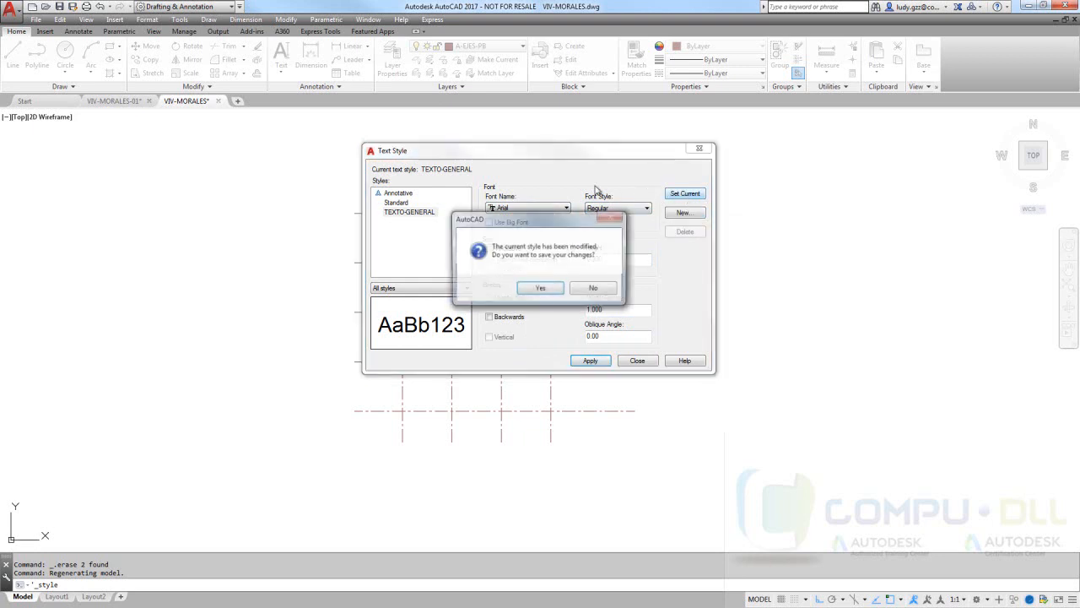
click(539, 290)
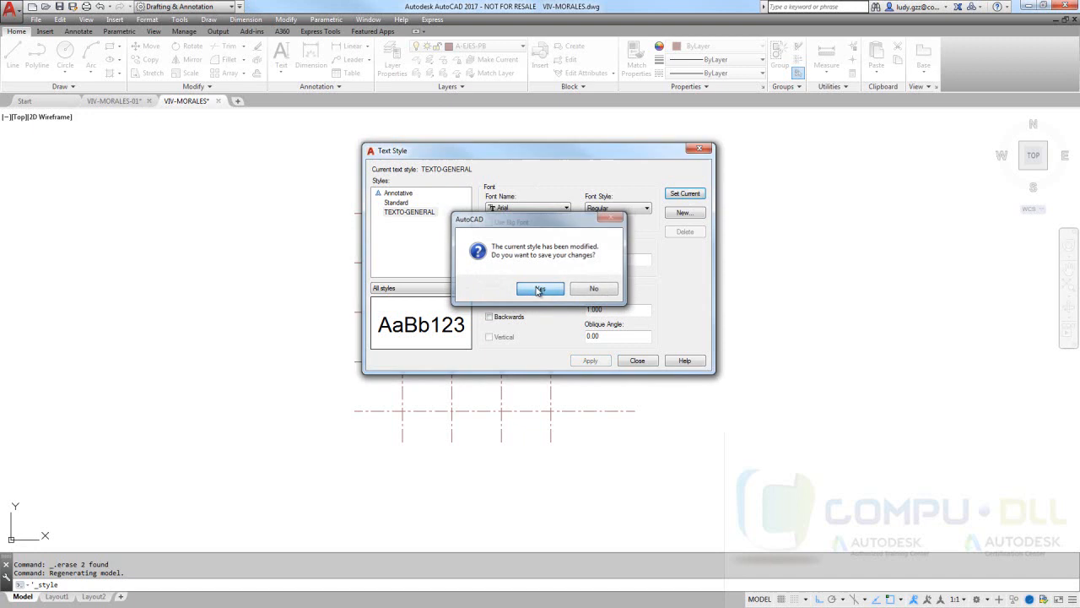
Create a new annotative text style named TEXTO-1 based on the Annotative style.
click(407, 212)
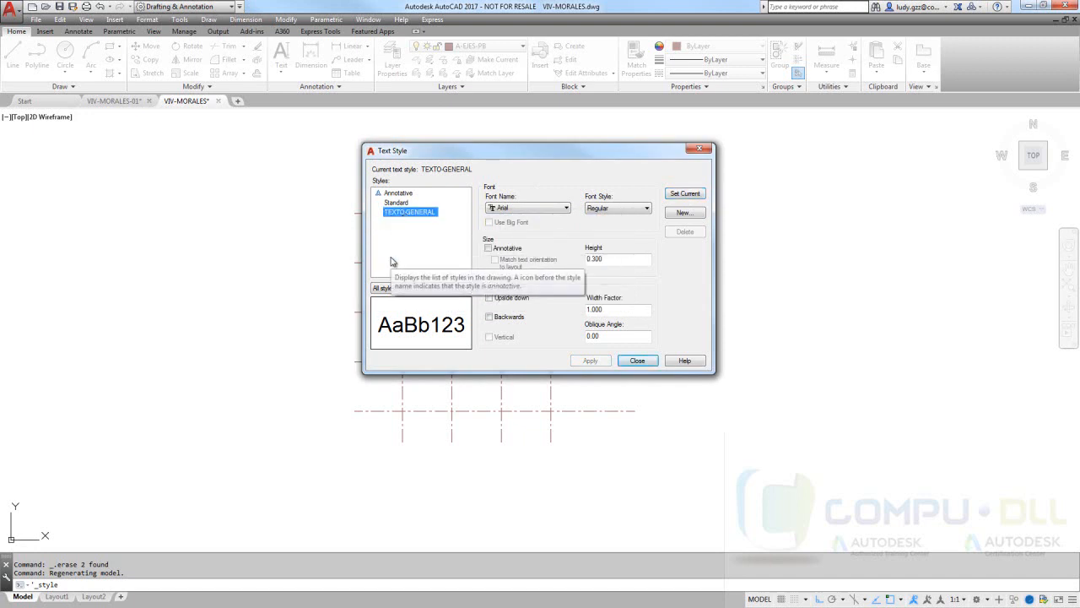
click(399, 193)
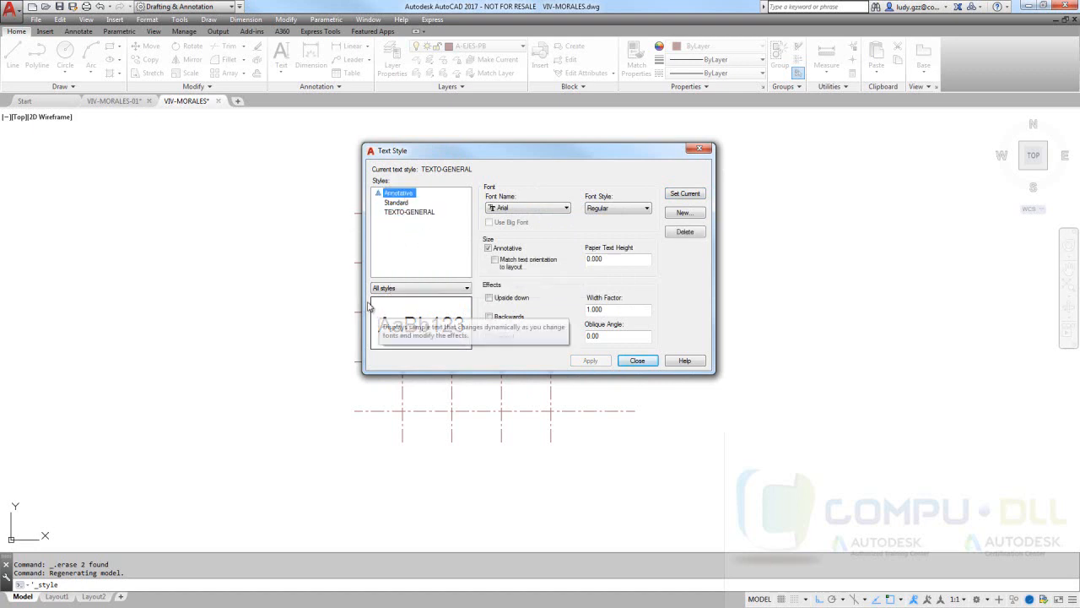
click(554, 211)
click(555, 211)
click(681, 214)
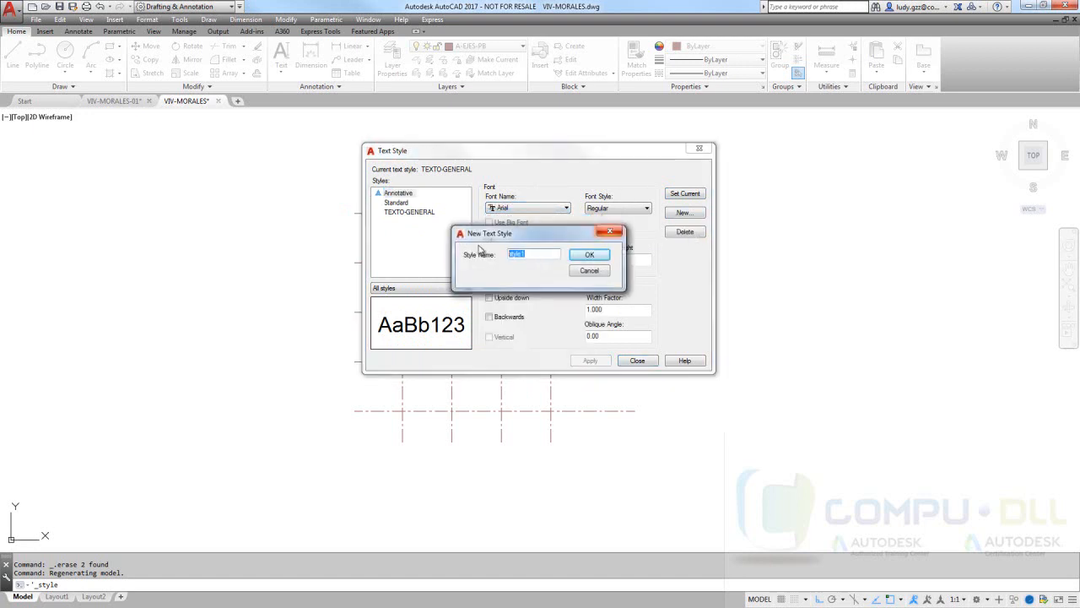
text(TEXTO-1)
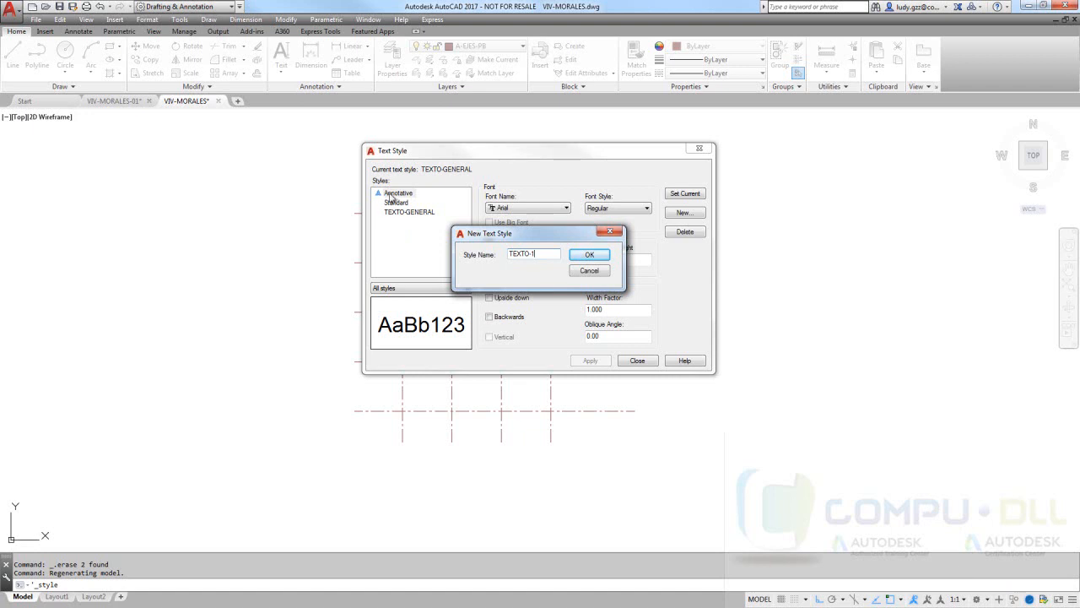
drag(517, 234, 515, 223)
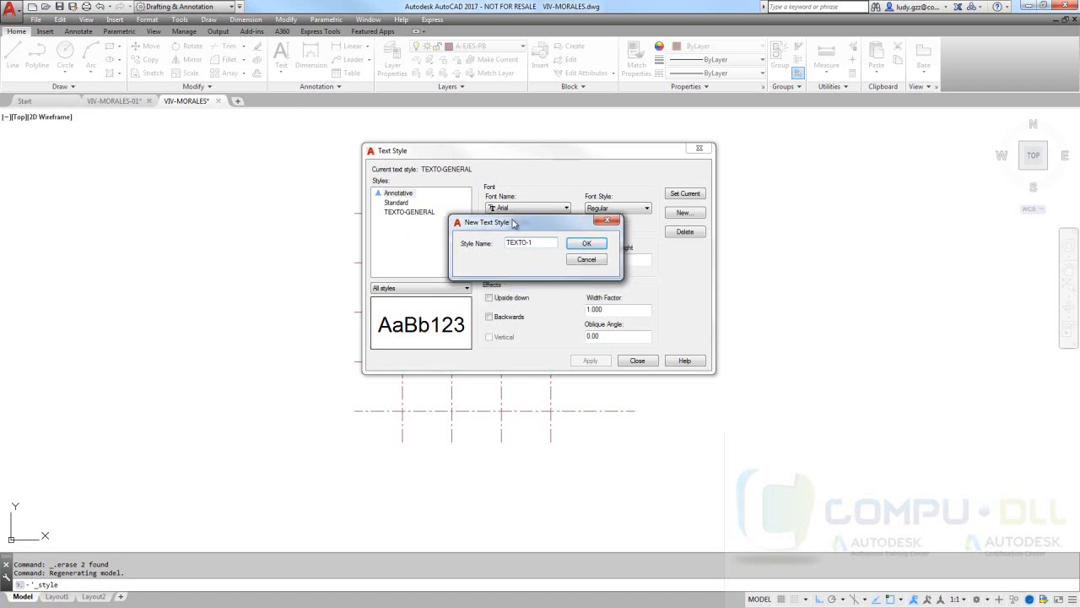
click(586, 244)
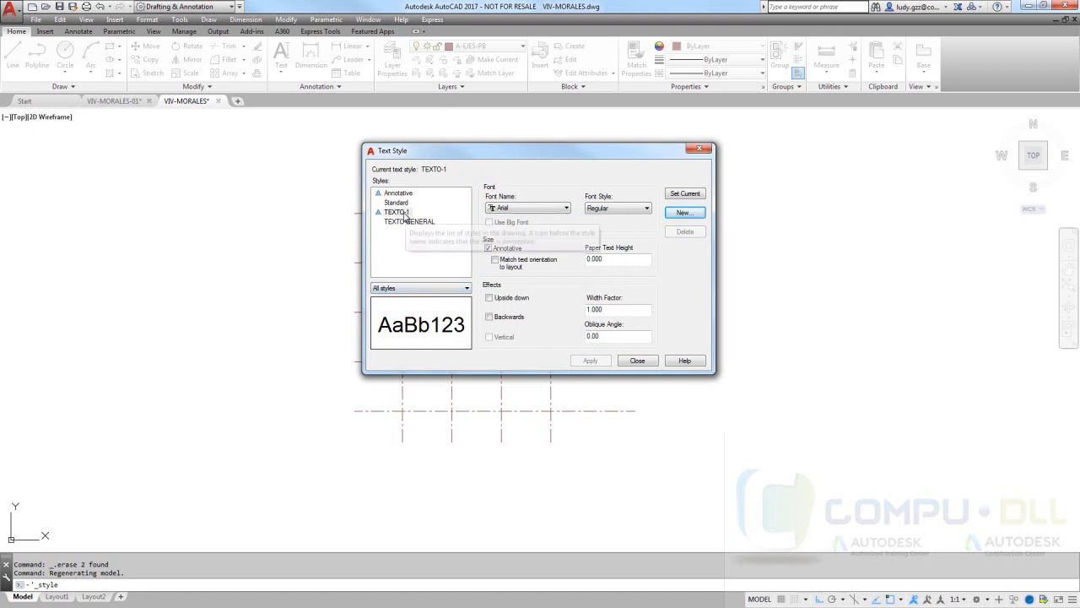
Set the font of the TEXTO-1 style to simplex.shx.
click(535, 209)
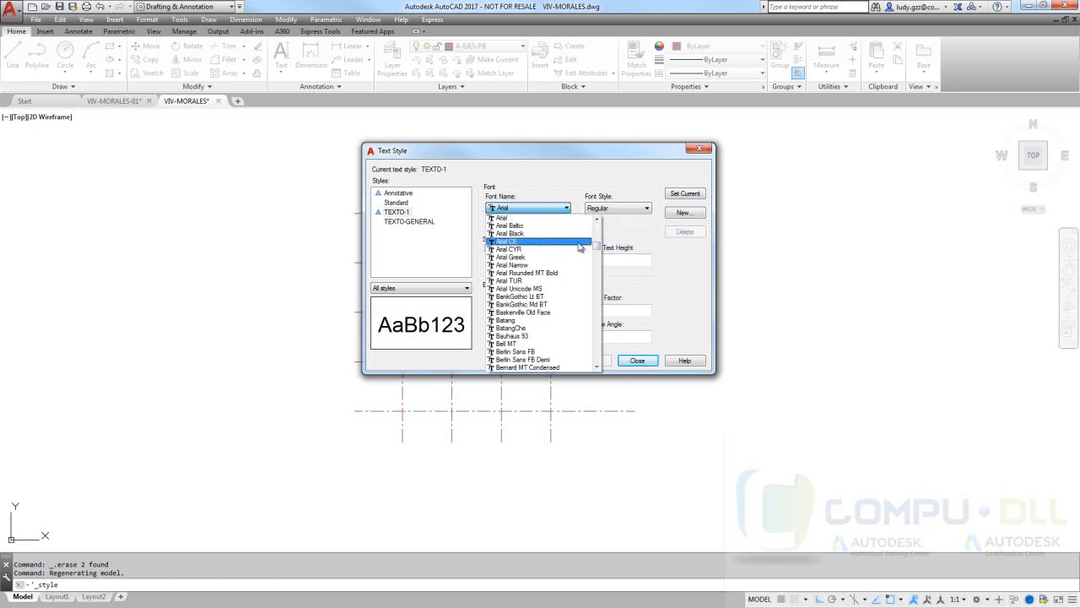
key(s)
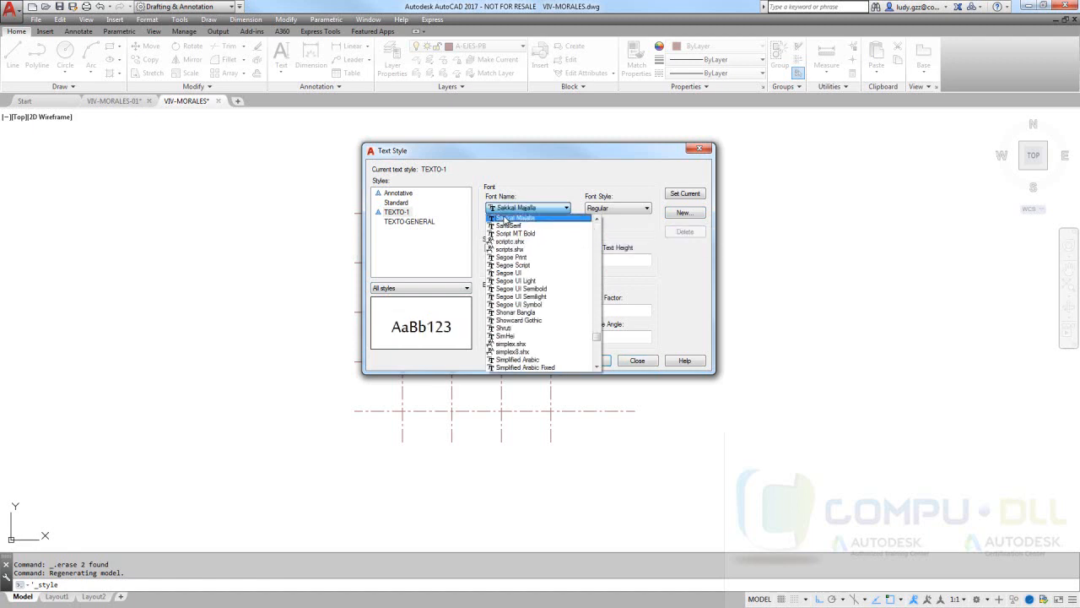
key(i)
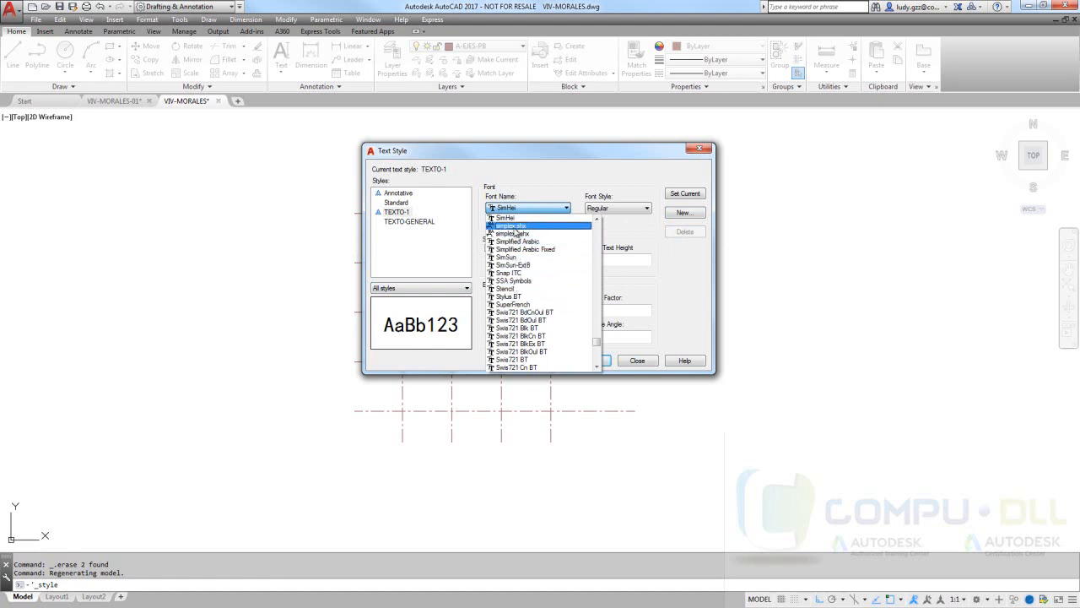
click(516, 228)
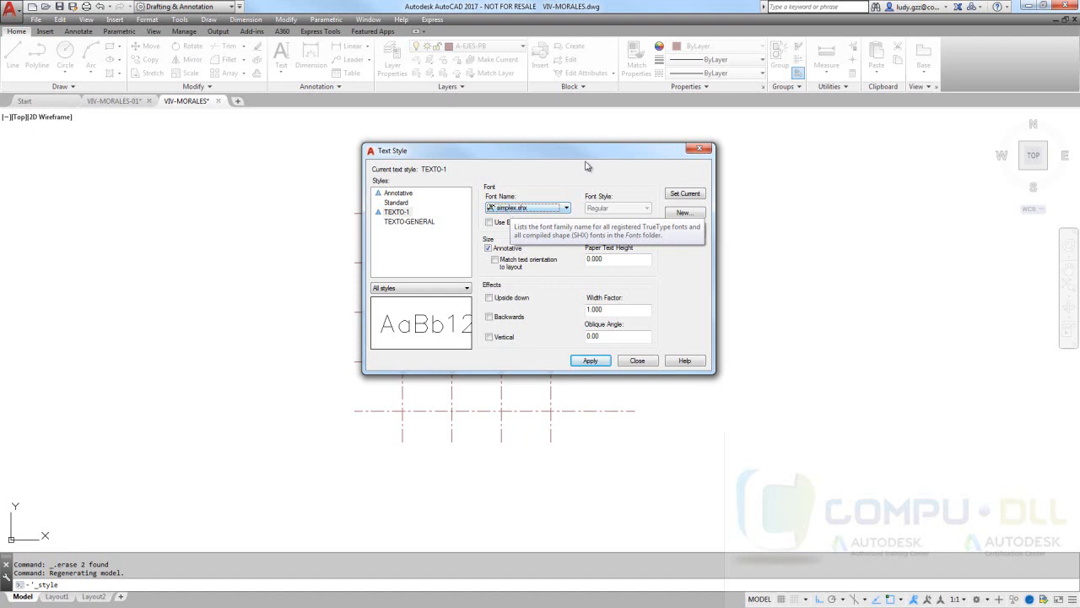
Set the paper text height of the TEXTO-1 style to 1 and apply the style changes.
click(582, 257)
text(1)
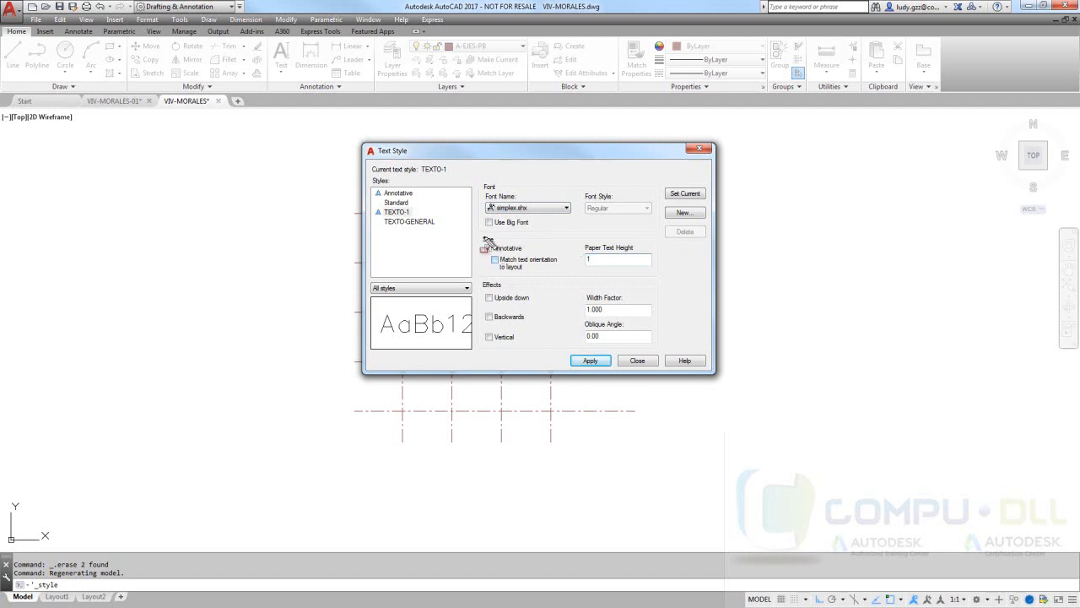
mouse_move(479, 232)
mouse_down()
mouse_move(523, 262)
mouse_move(531, 256)
mouse_up()
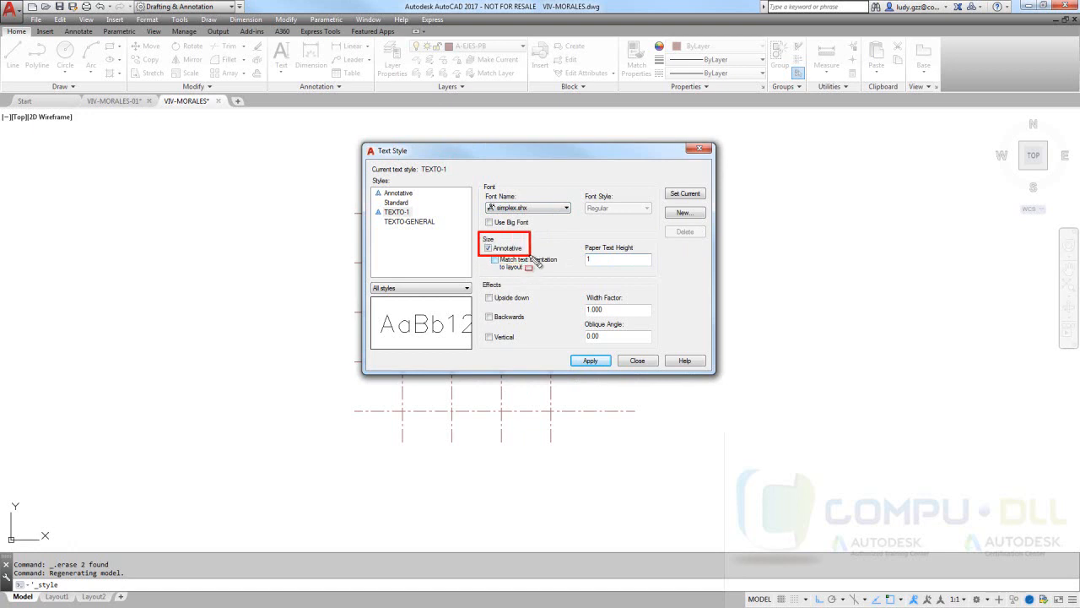
key(Escape)
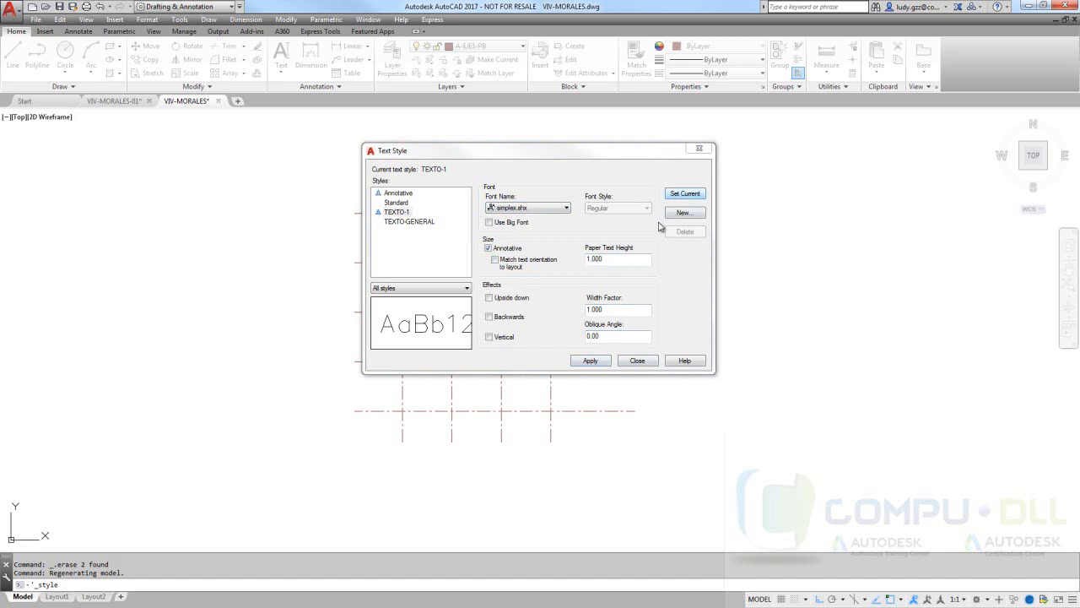
click(590, 360)
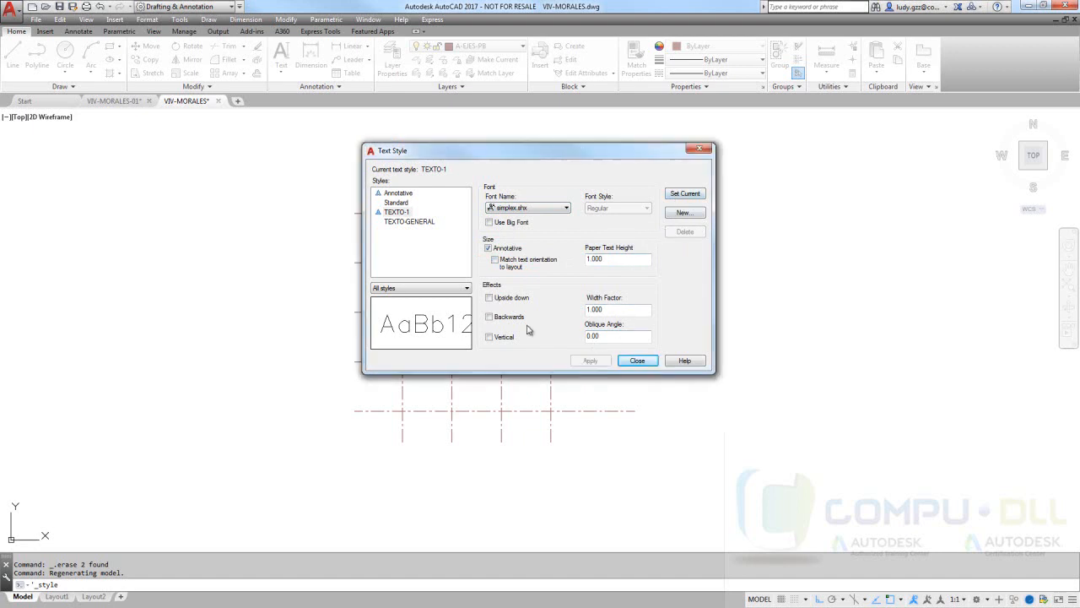
Make TEXTO-GENERAL the current text style and close the text style settings.
click(403, 223)
click(401, 213)
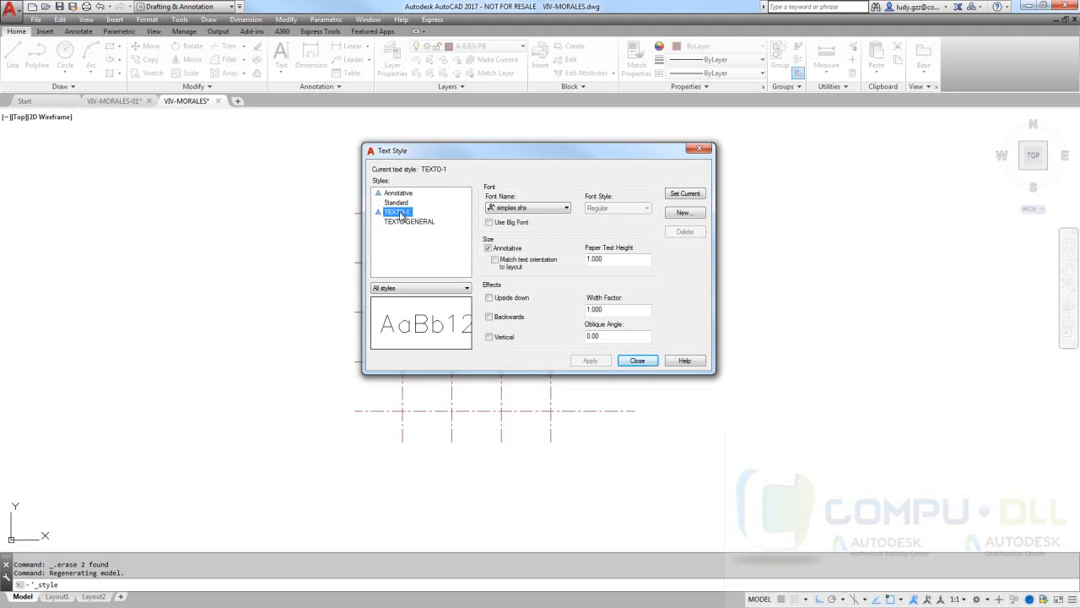
click(403, 223)
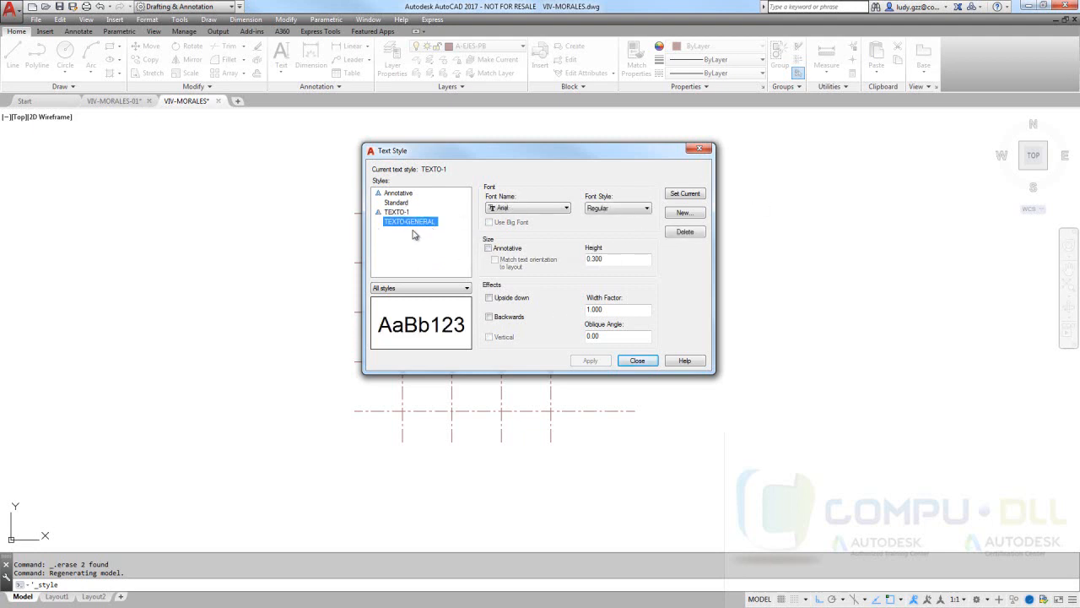
click(684, 195)
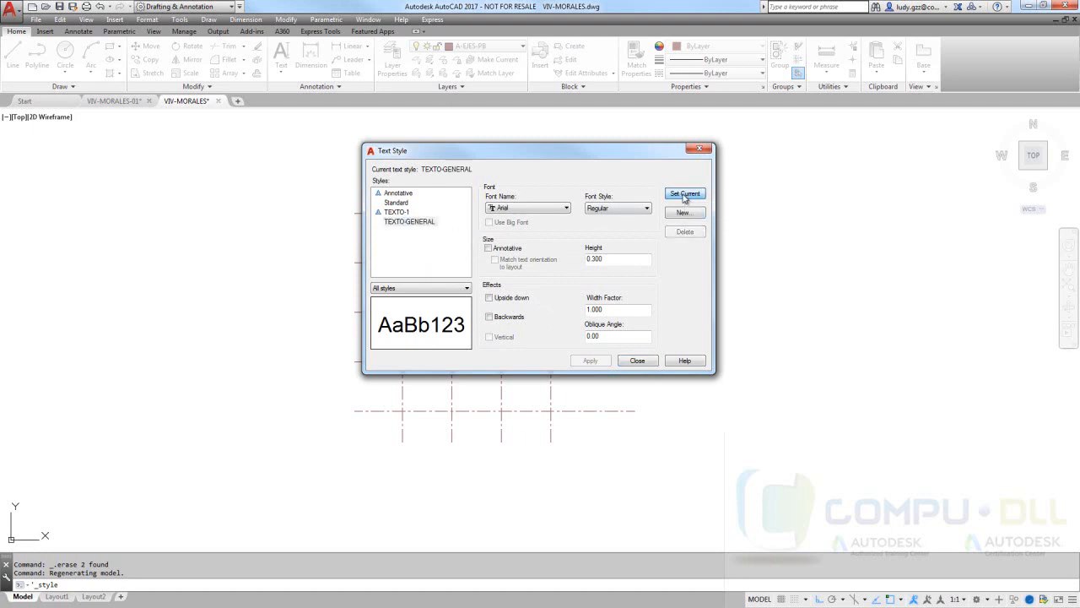
click(636, 360)
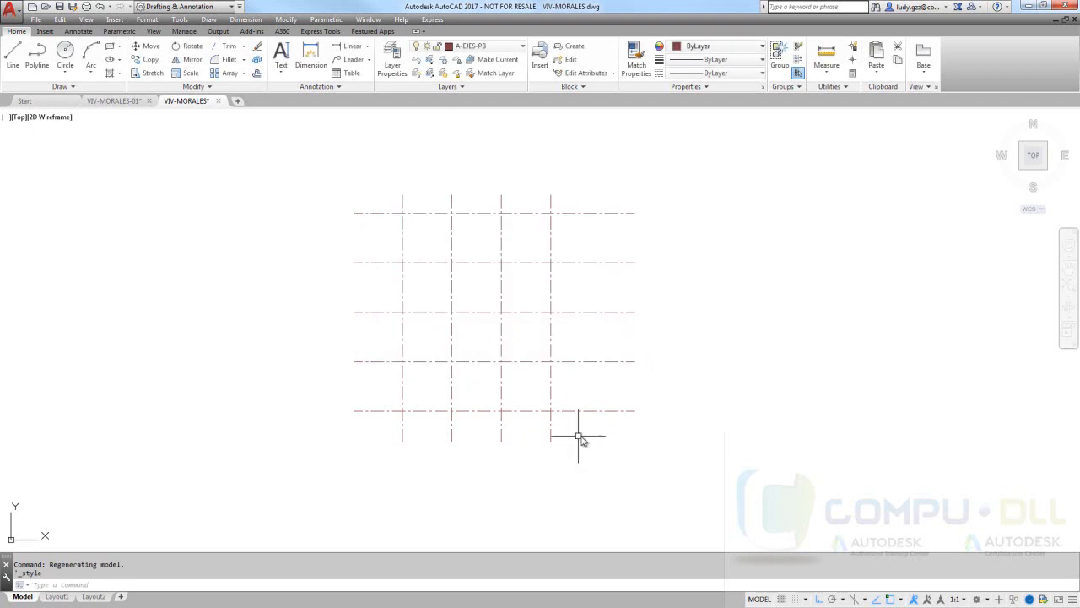
Place the single-line text PLANTA BAJA just below the axis grid with the default rotation of 0.
scroll(388, 192, up, 5)
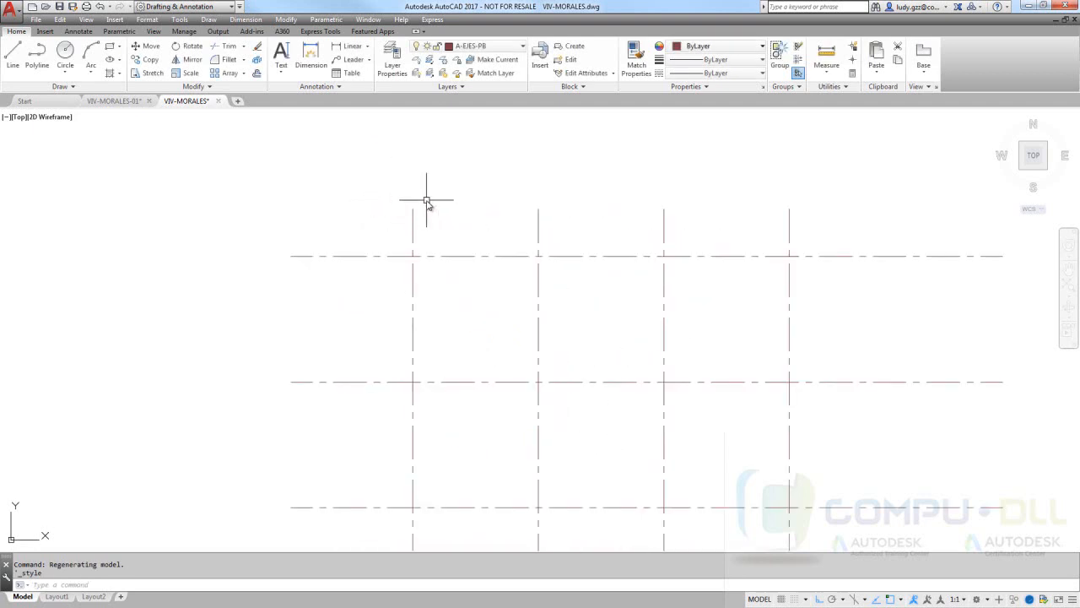
scroll(320, 163, down, 8)
scroll(340, 325, up, 3)
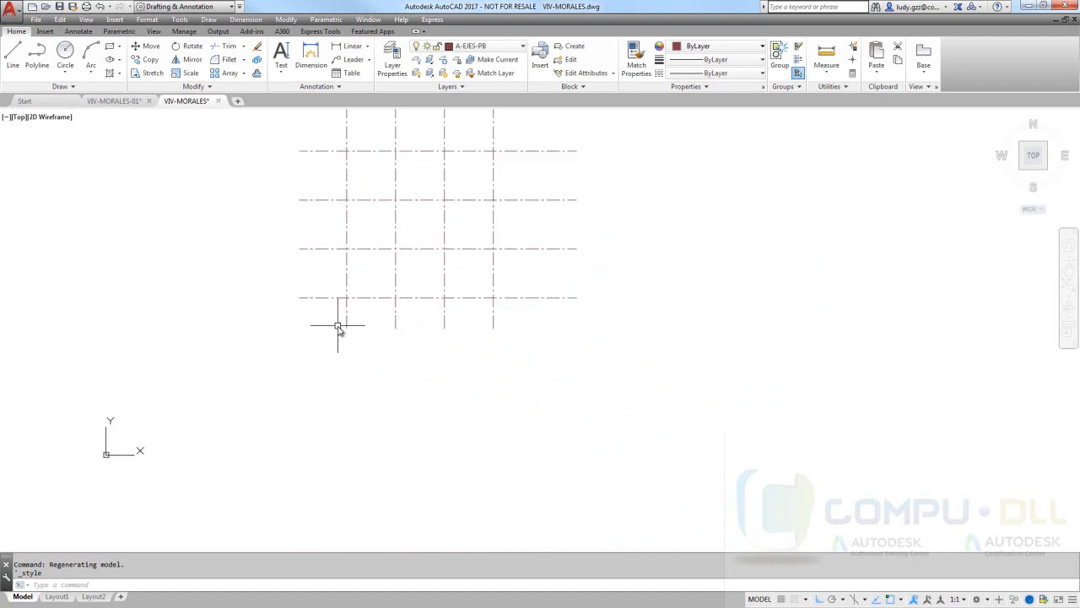
click(281, 73)
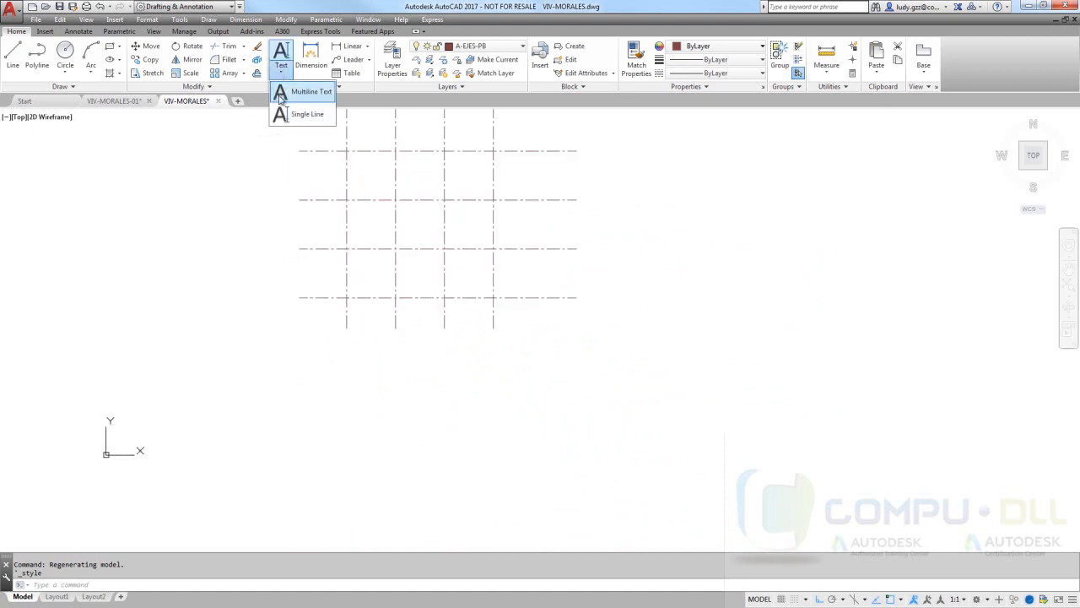
click(301, 115)
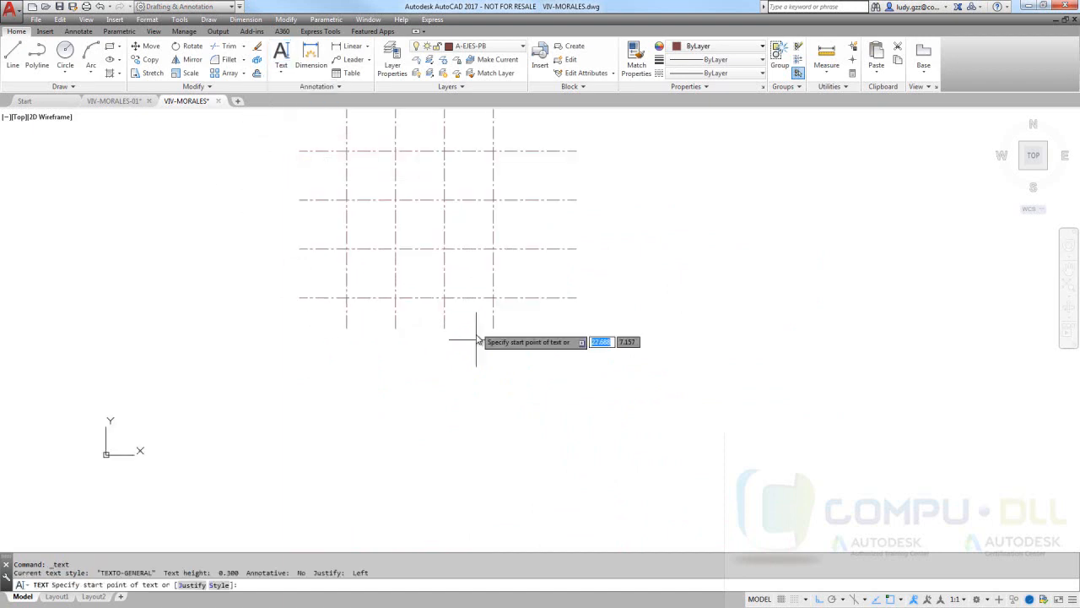
click(459, 362)
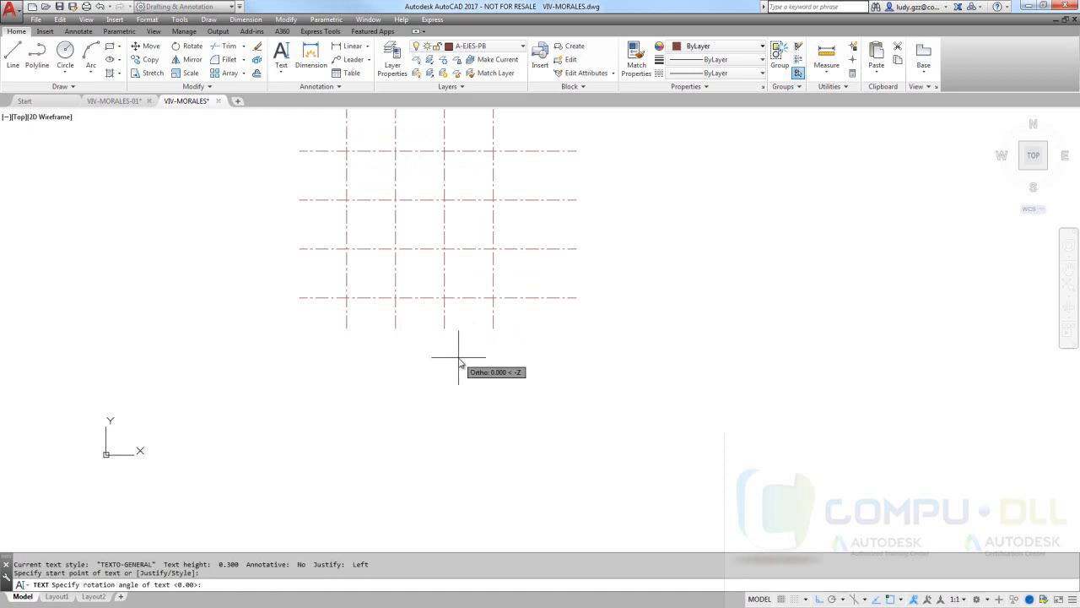
key(Return)
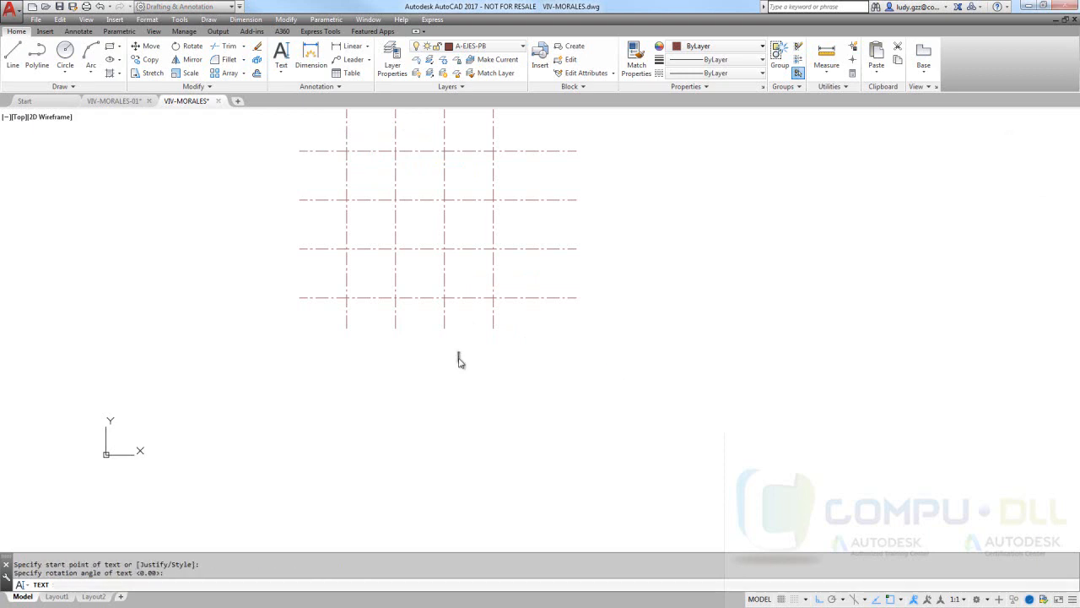
text(PLA)
click(487, 381)
key(Return)
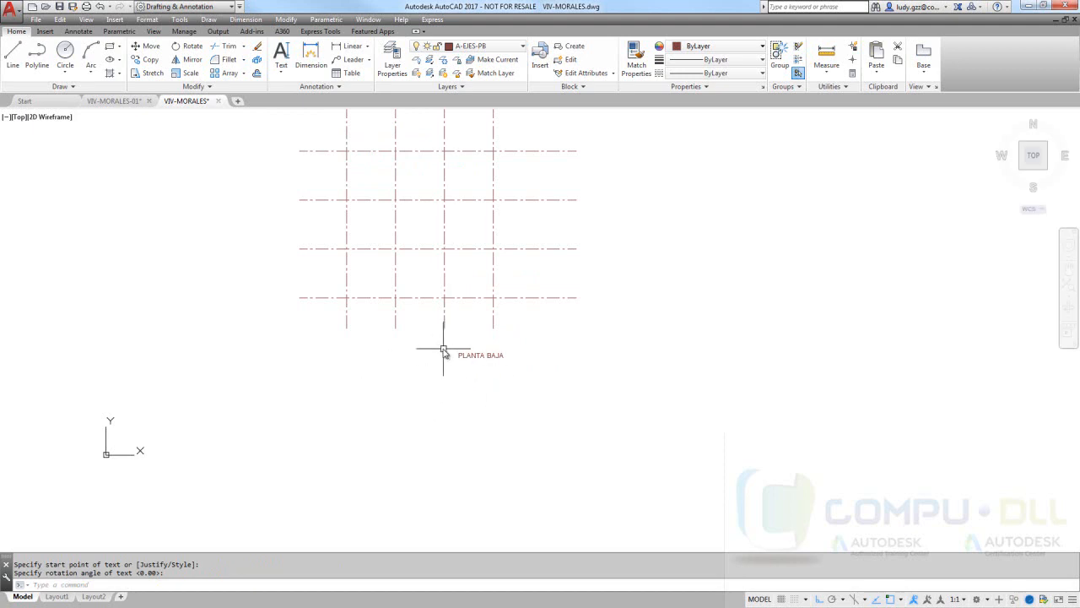
scroll(478, 349, up, 5)
click(534, 354)
click(354, 438)
click(631, 358)
click(325, 437)
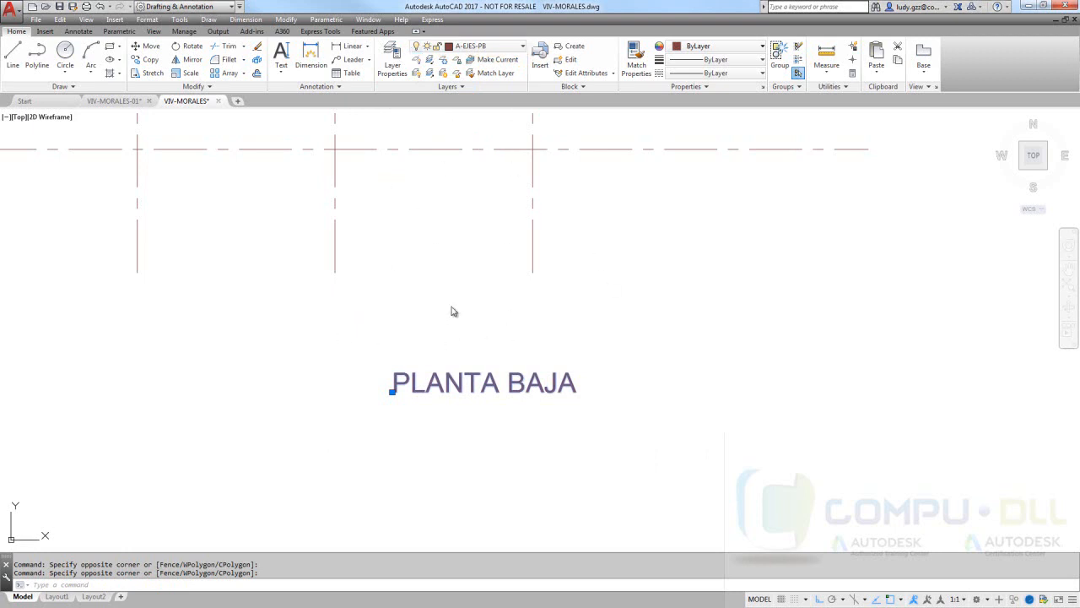
click(441, 331)
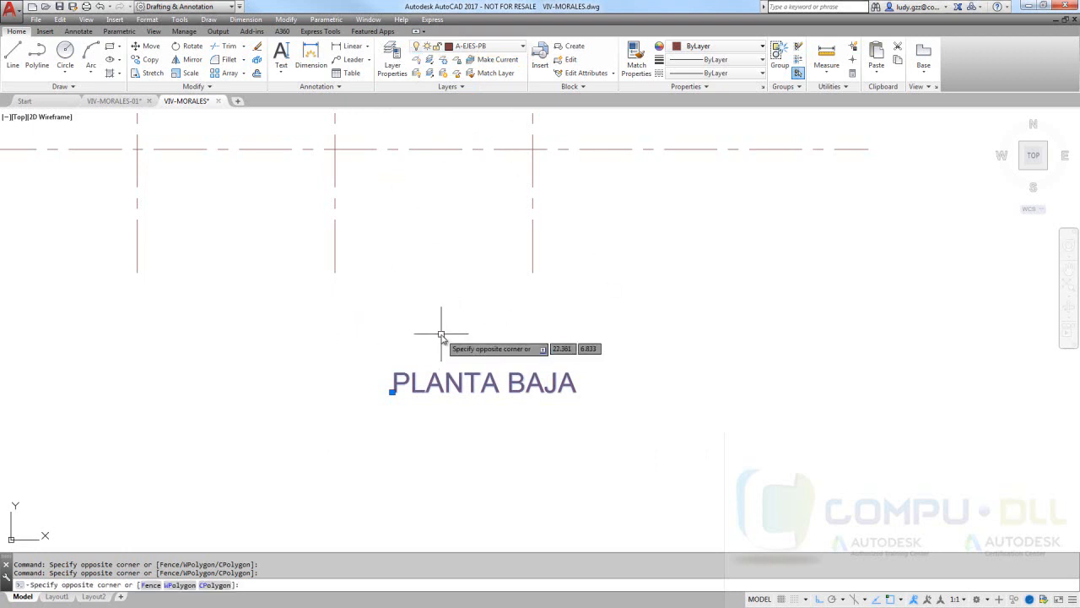
key(Escape)
click(448, 374)
key(Escape)
key(Escape)
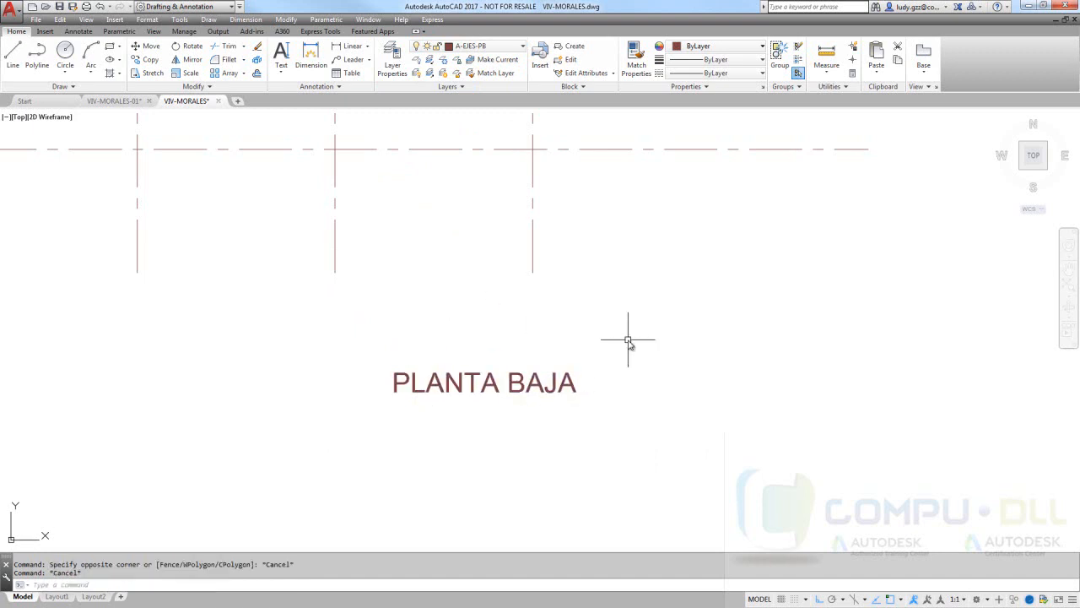
Move the PLANTA BAJA text to the A-TEXTO-PB layer and clear the selection.
click(507, 380)
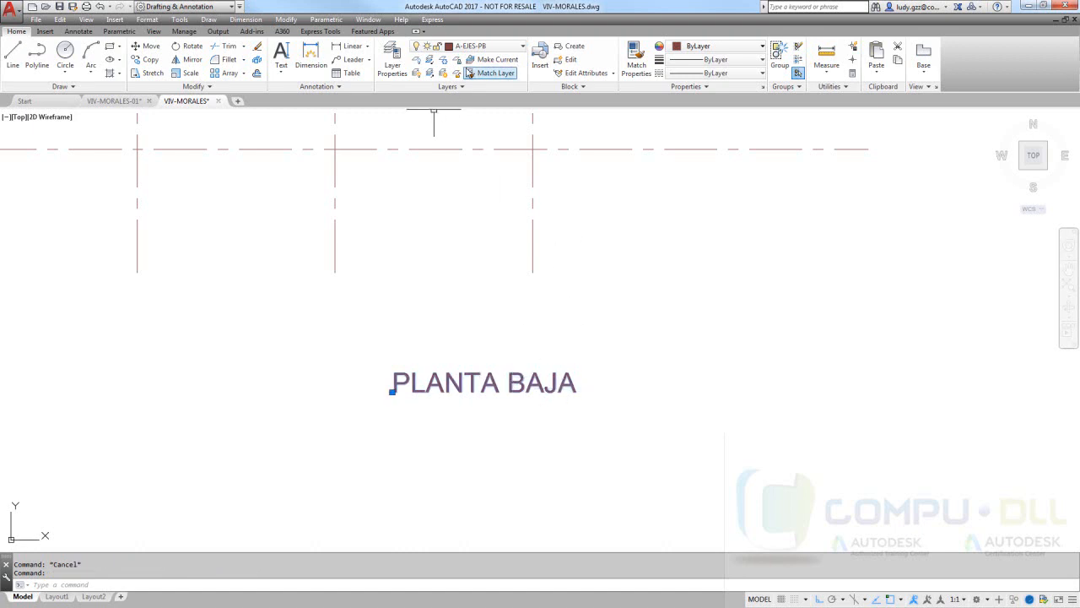
click(515, 49)
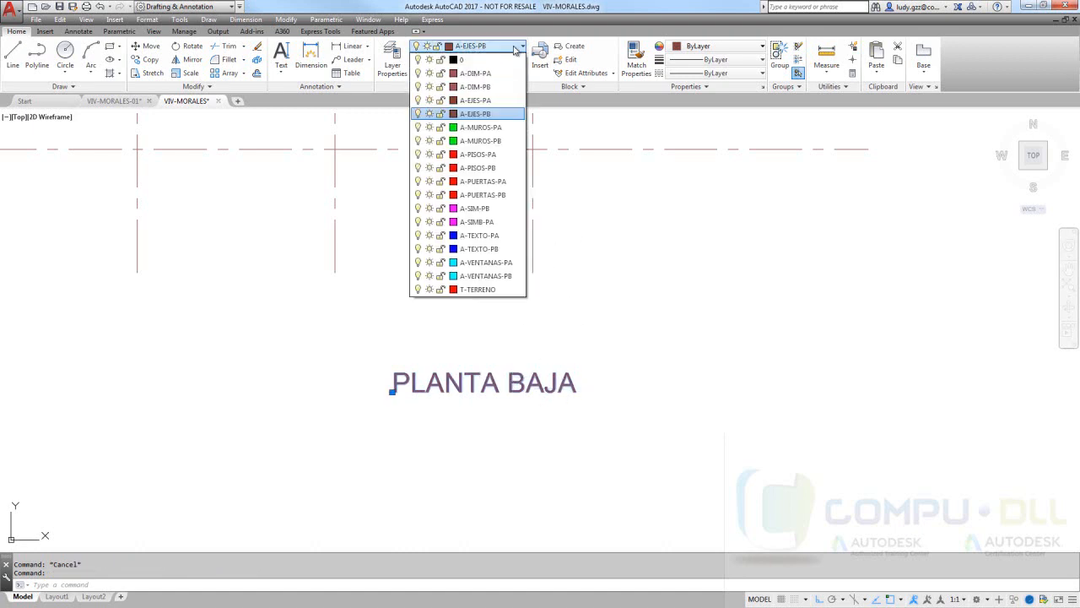
click(478, 249)
click(655, 265)
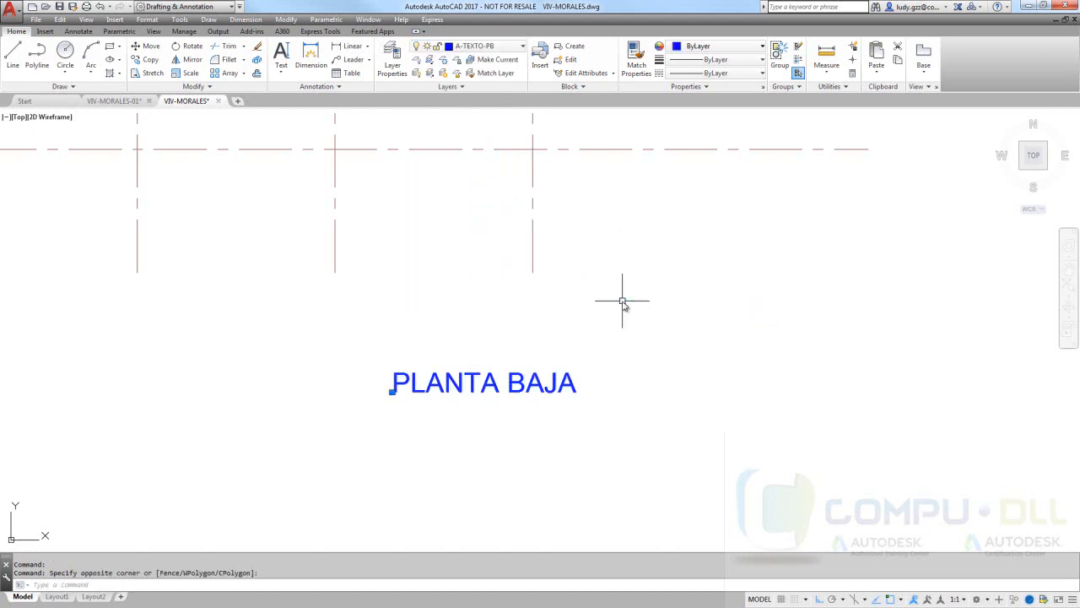
key(Escape)
key(Escape)
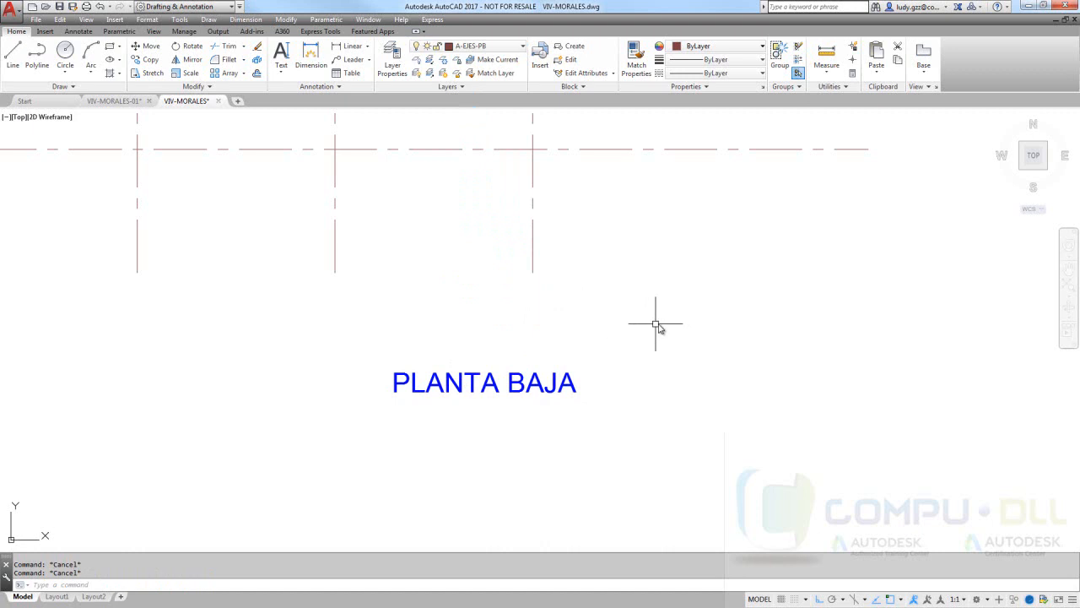
Open the properties of the PLANTA BAJA text and examine its layer setting and the available layers.
click(556, 387)
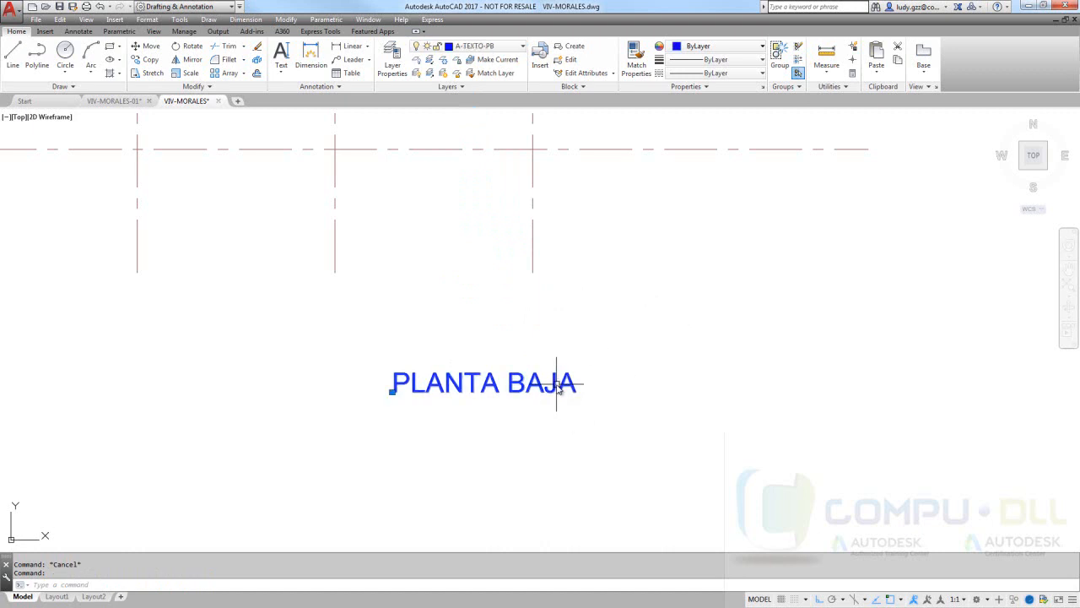
right_click(557, 386)
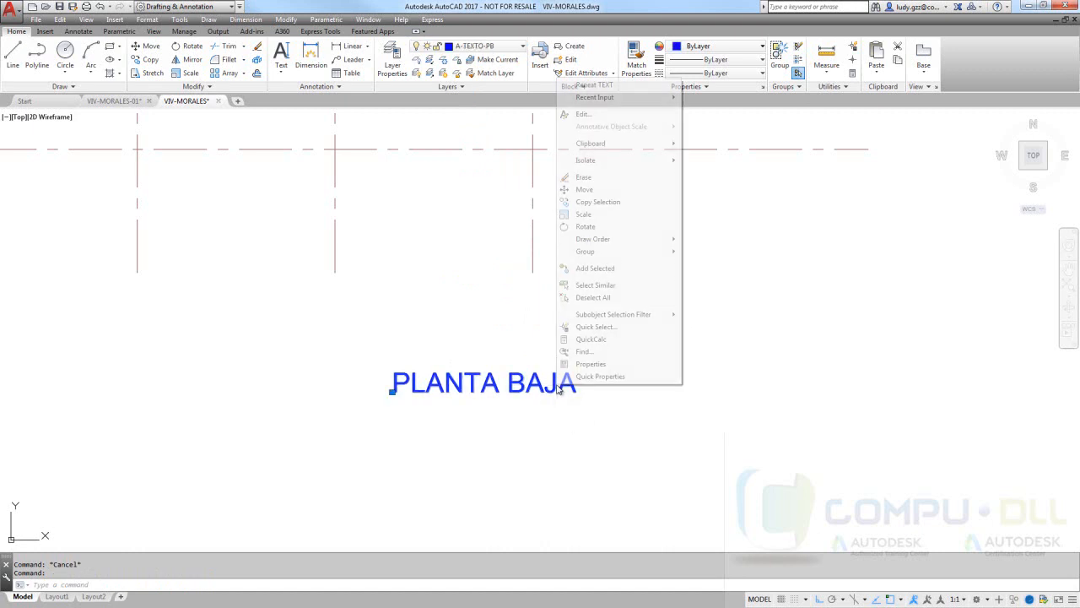
click(596, 366)
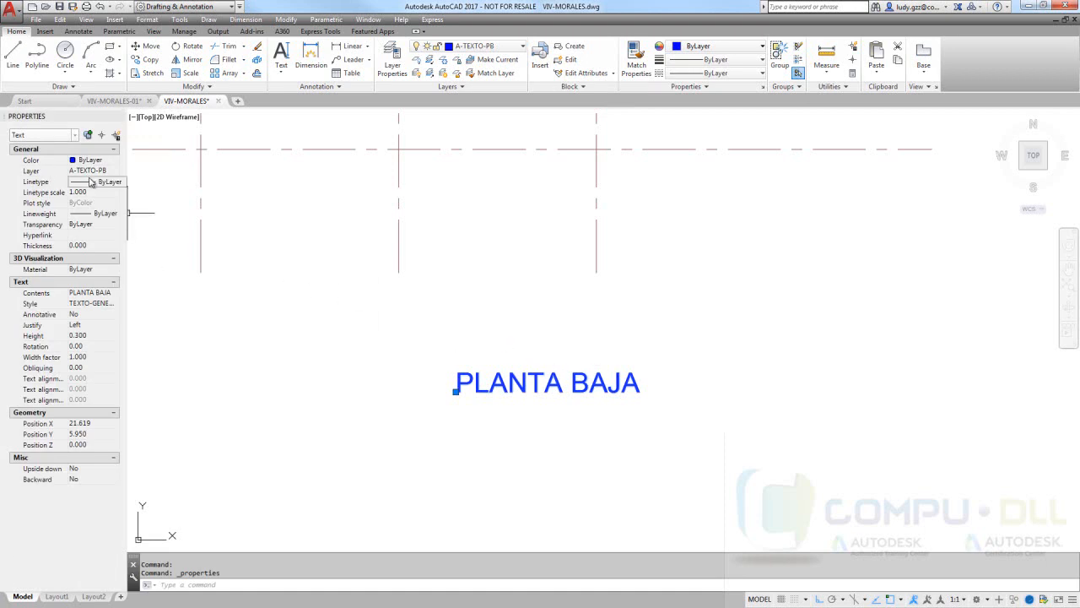
drag(21, 166, 117, 176)
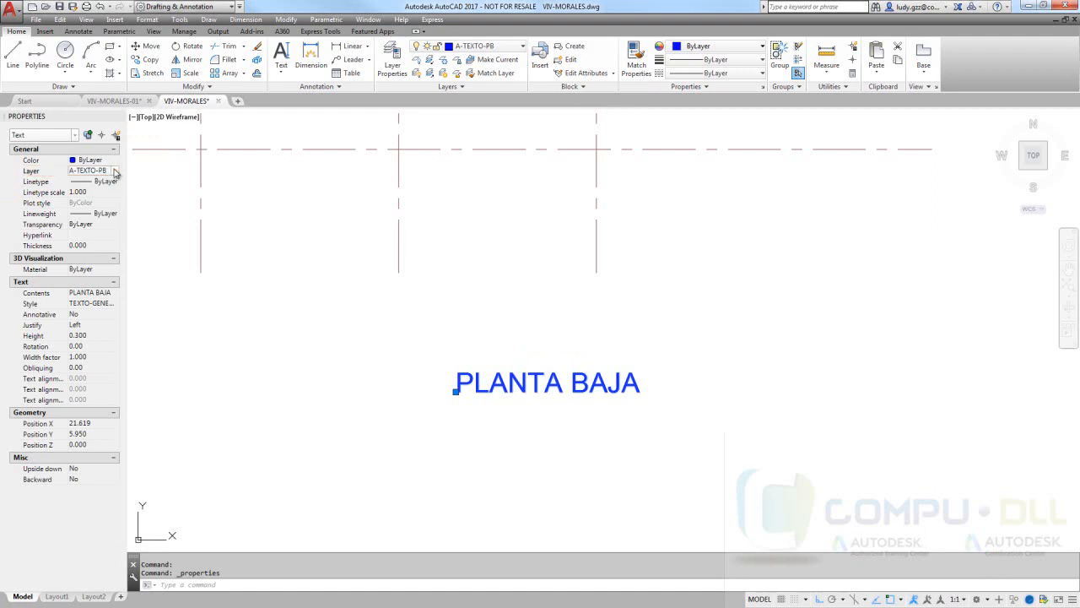
click(114, 171)
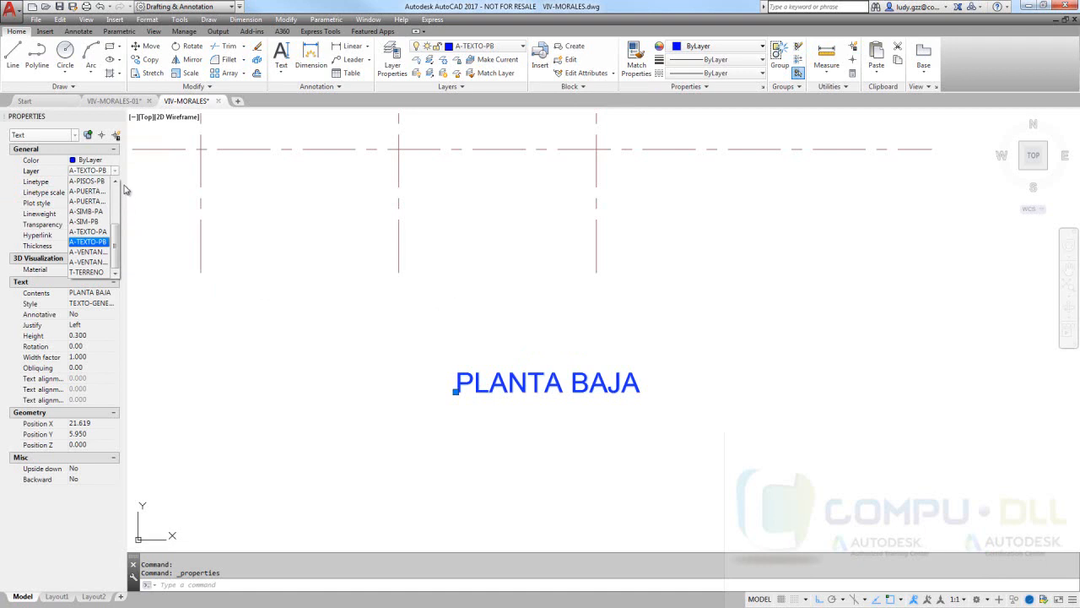
click(165, 189)
click(484, 299)
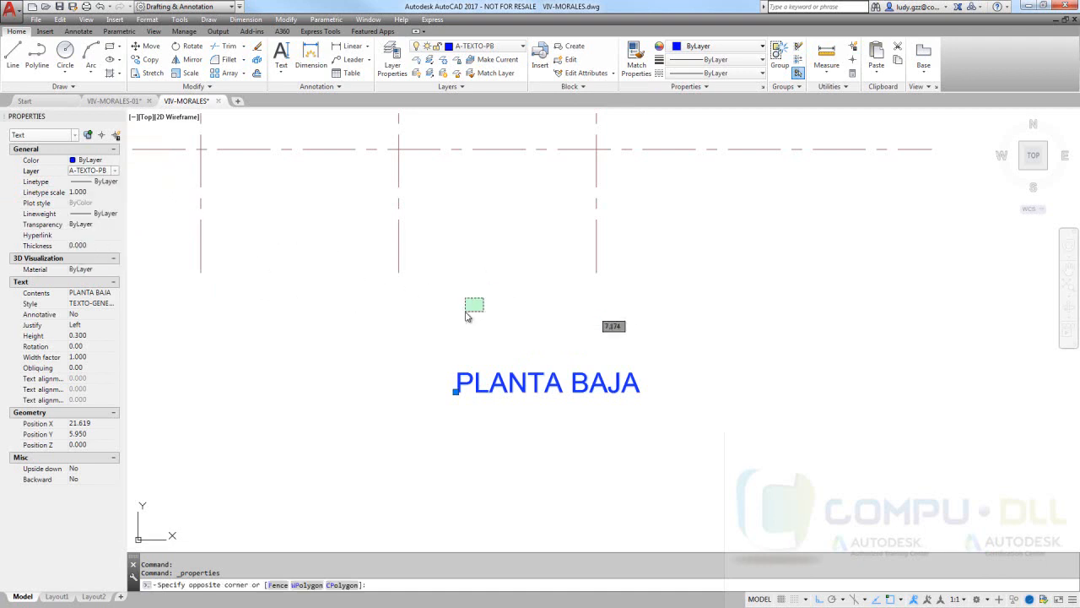
click(470, 311)
key(Escape)
key(Escape)
Set the height of the PLANTA BAJA text to 1 in its properties and deselect it.
click(529, 383)
click(524, 381)
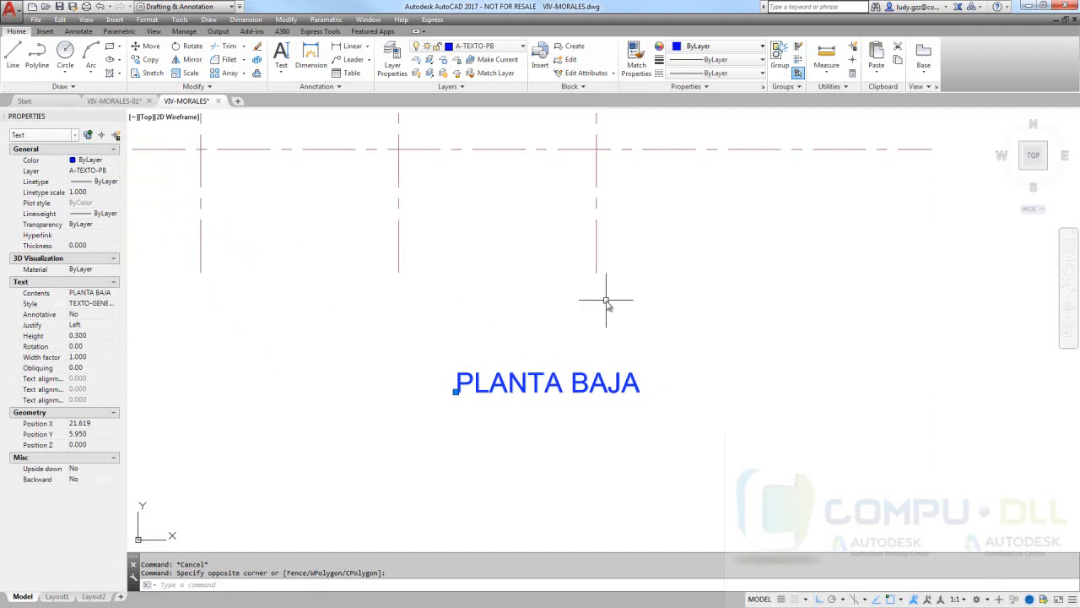
key(Escape)
click(515, 364)
click(478, 399)
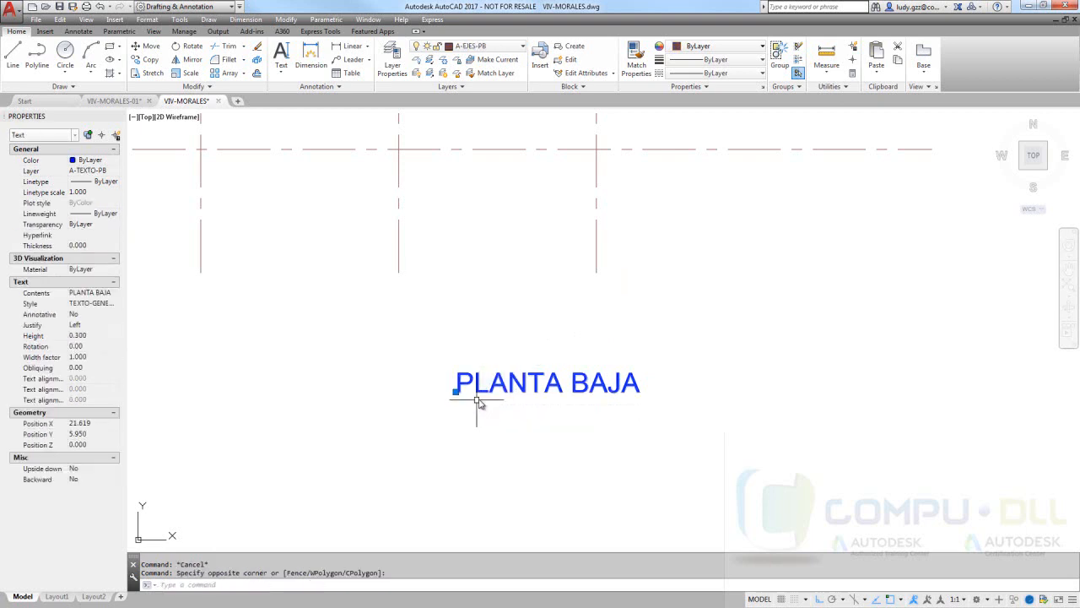
click(91, 337)
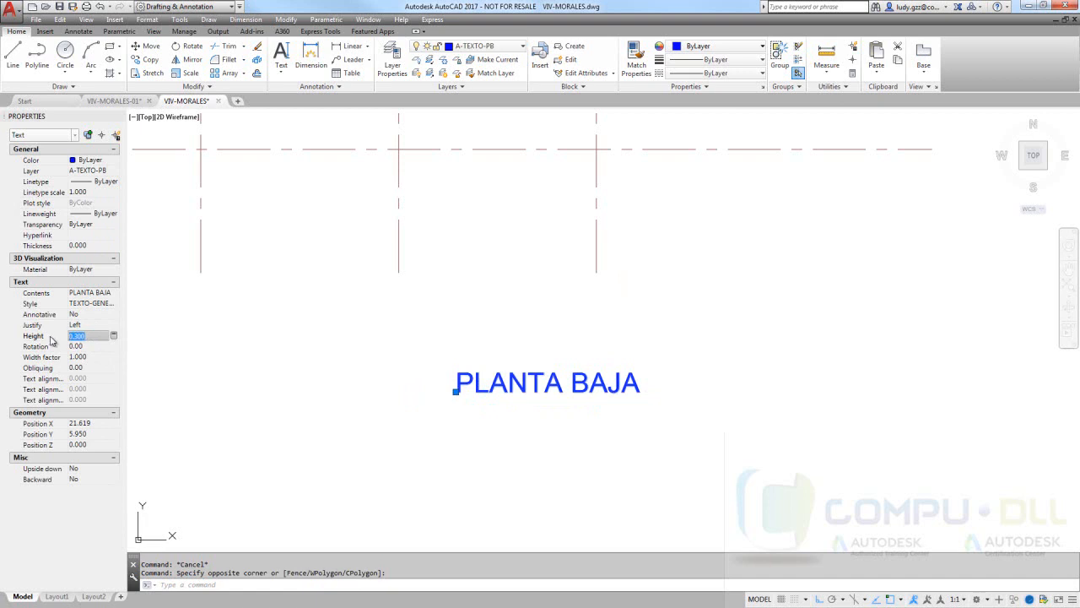
text(1)
key(Return)
click(297, 366)
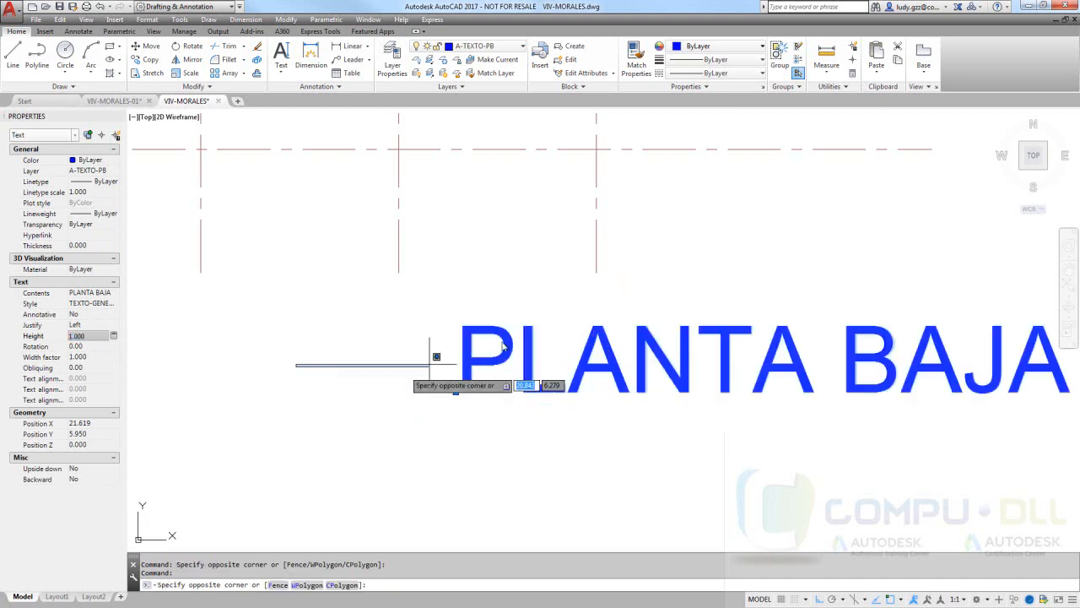
key(Escape)
key(Escape)
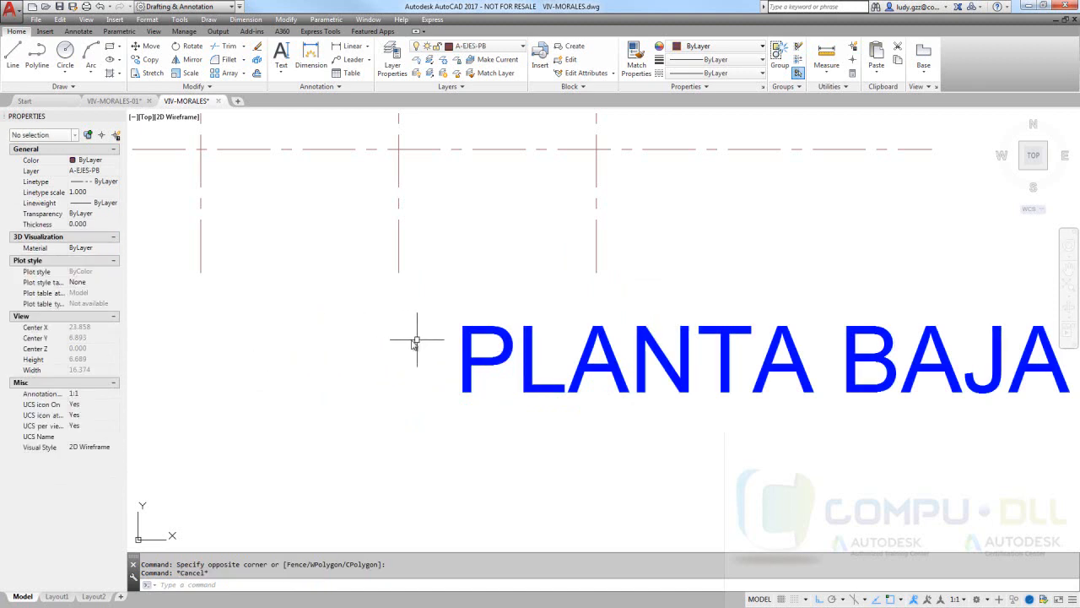
Set the height of the PLANTA BAJA text to 0.30 in its properties and deselect it.
click(484, 336)
click(530, 317)
click(414, 366)
click(96, 336)
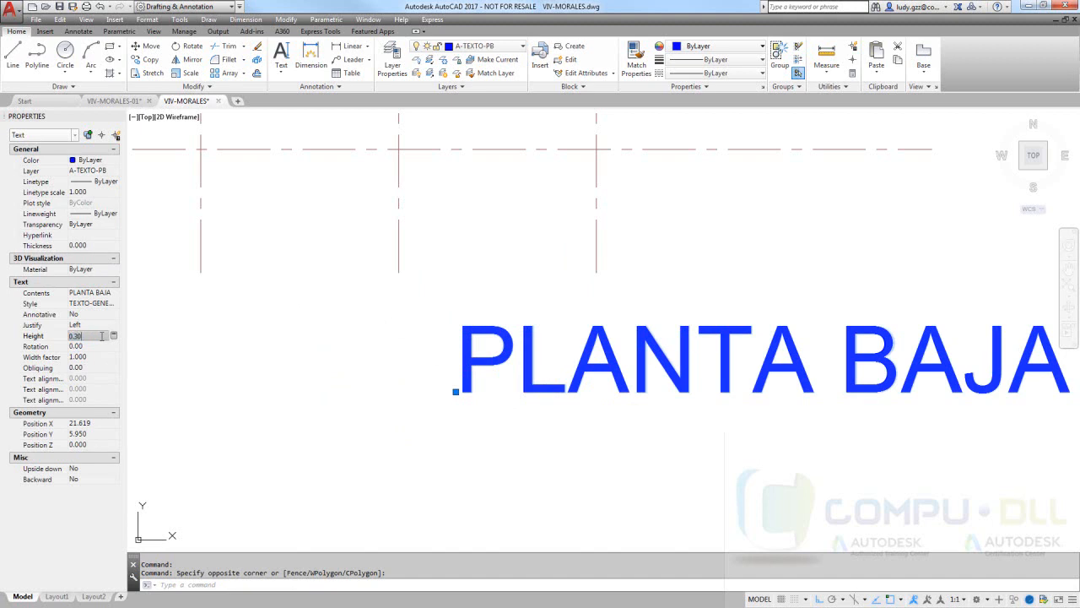
text(0.30)
key(Return)
click(615, 321)
key(Escape)
key(Escape)
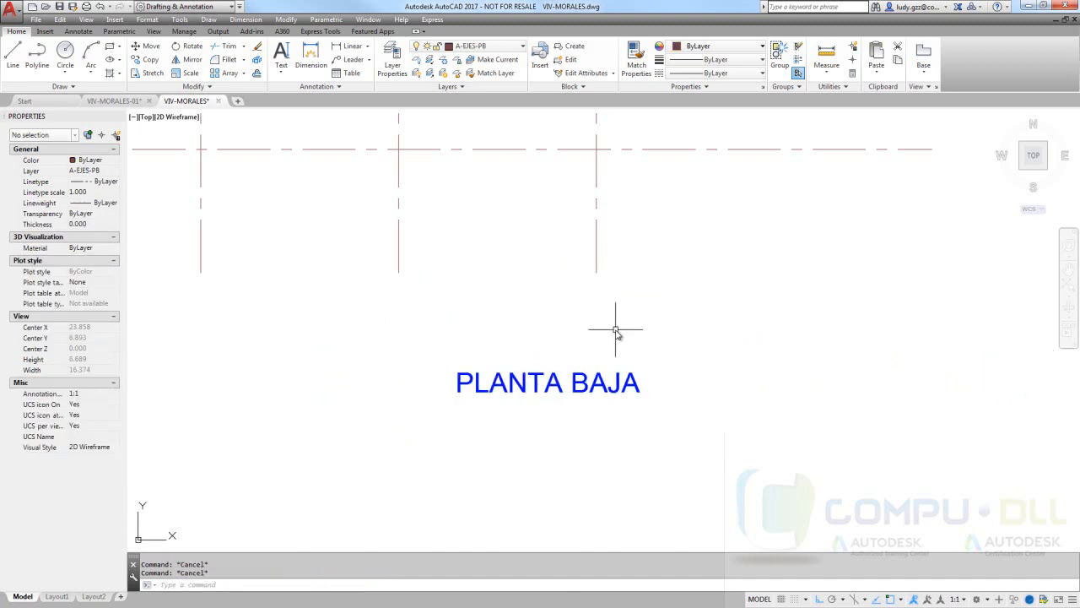
Make A-TEXTO-PB the current layer.
click(507, 45)
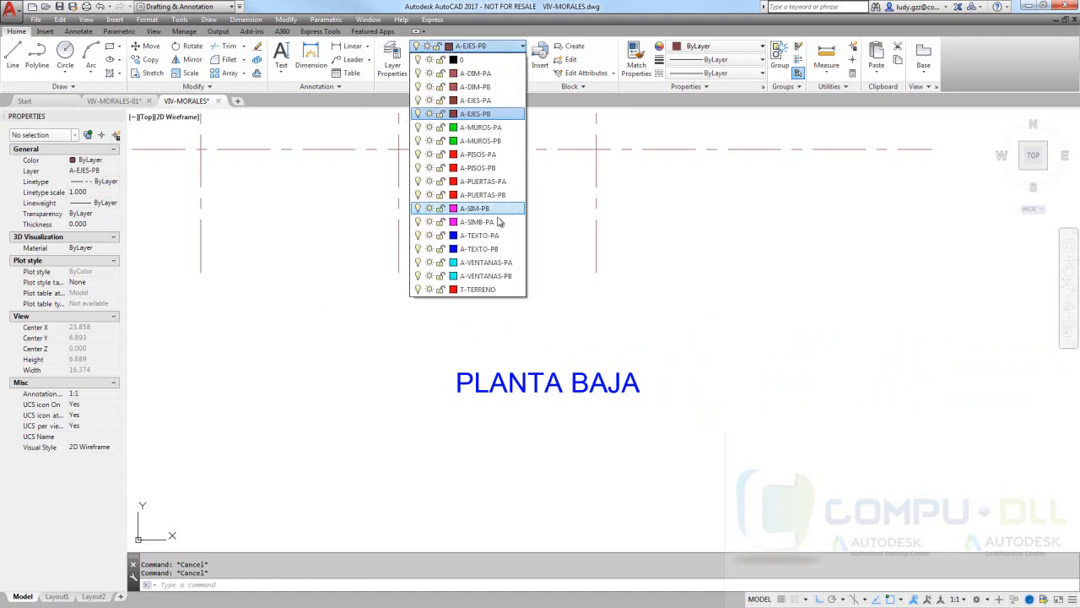
click(482, 248)
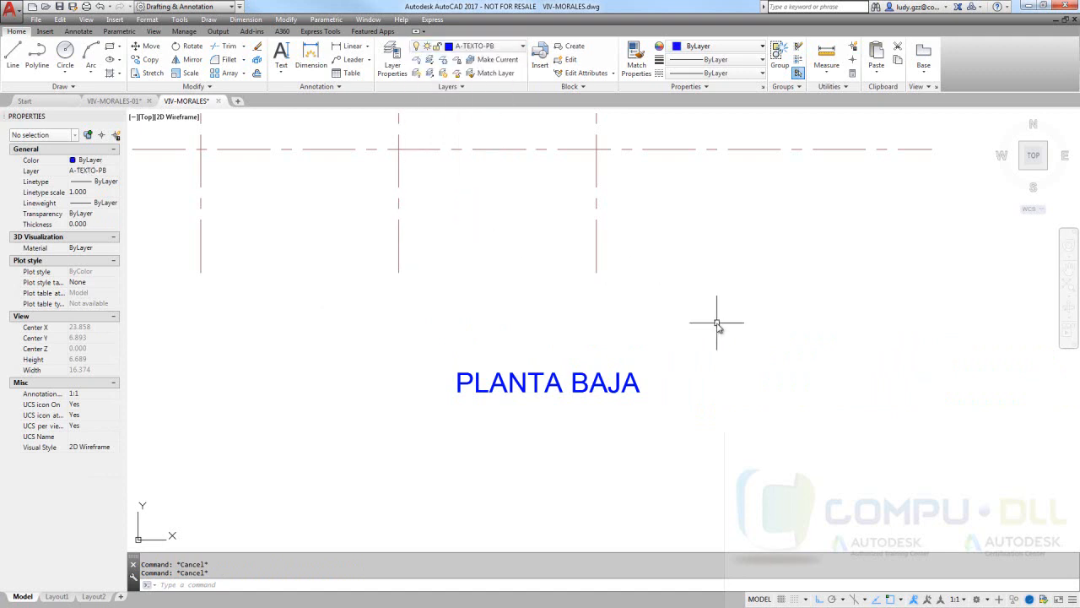
Start a single-line text and list all defined text styles to check the TEXTO-1 entry.
click(279, 74)
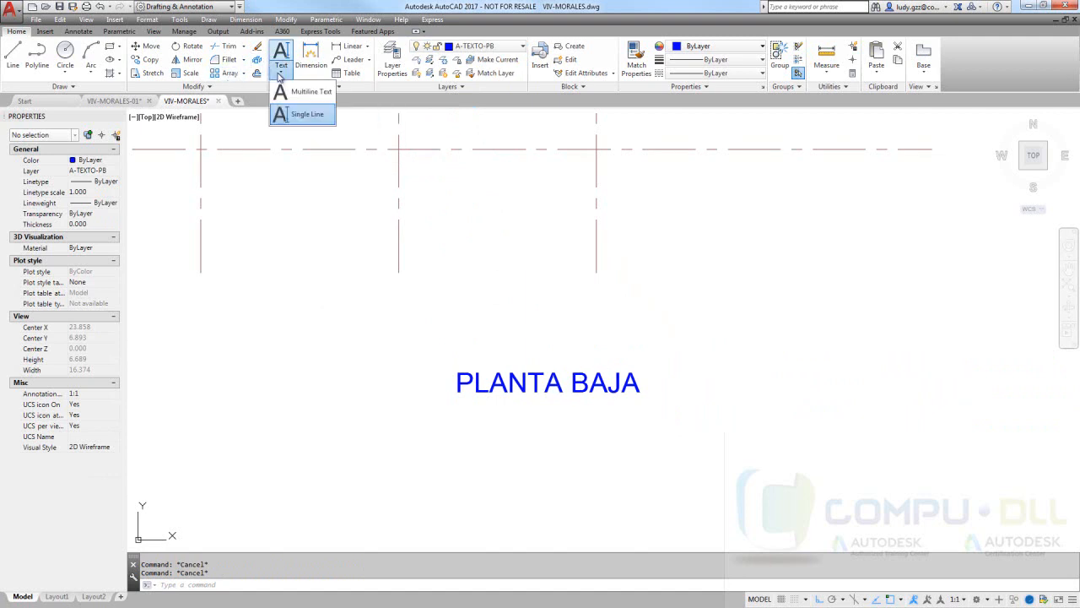
click(294, 115)
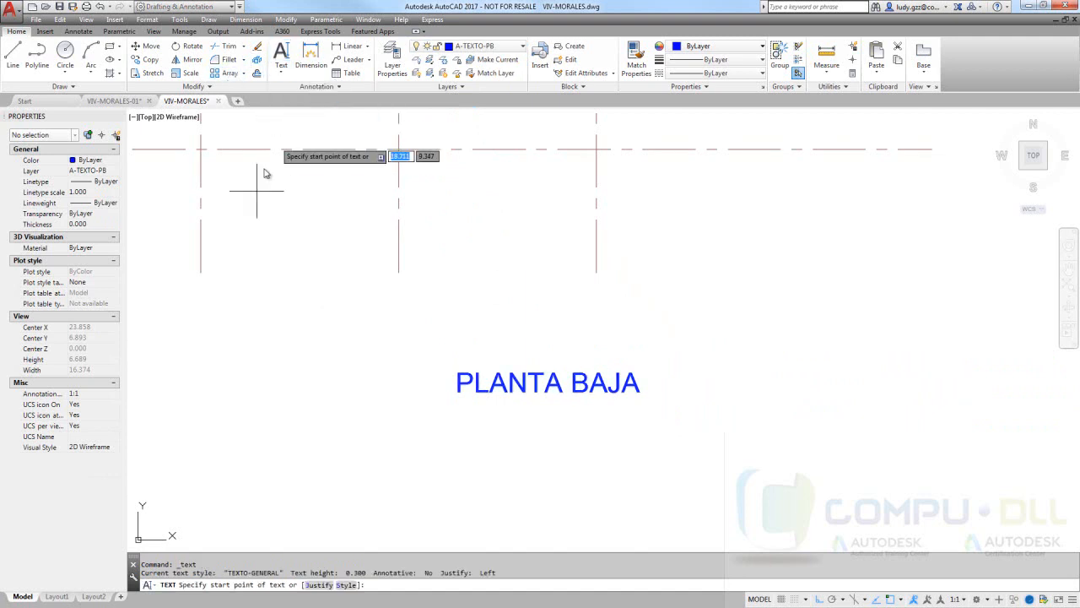
click(346, 585)
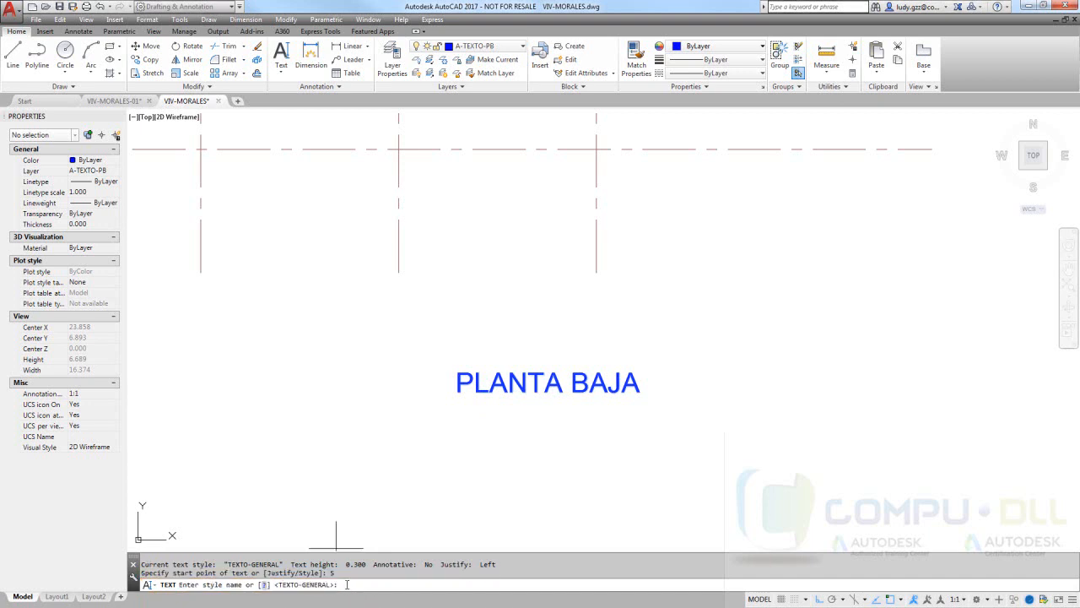
click(264, 585)
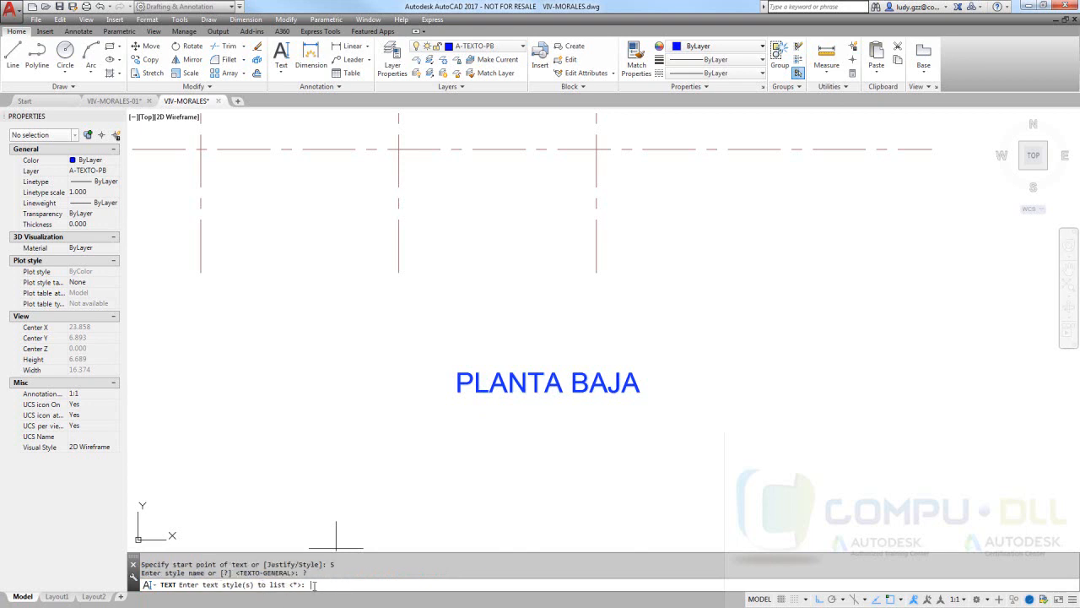
key(Return)
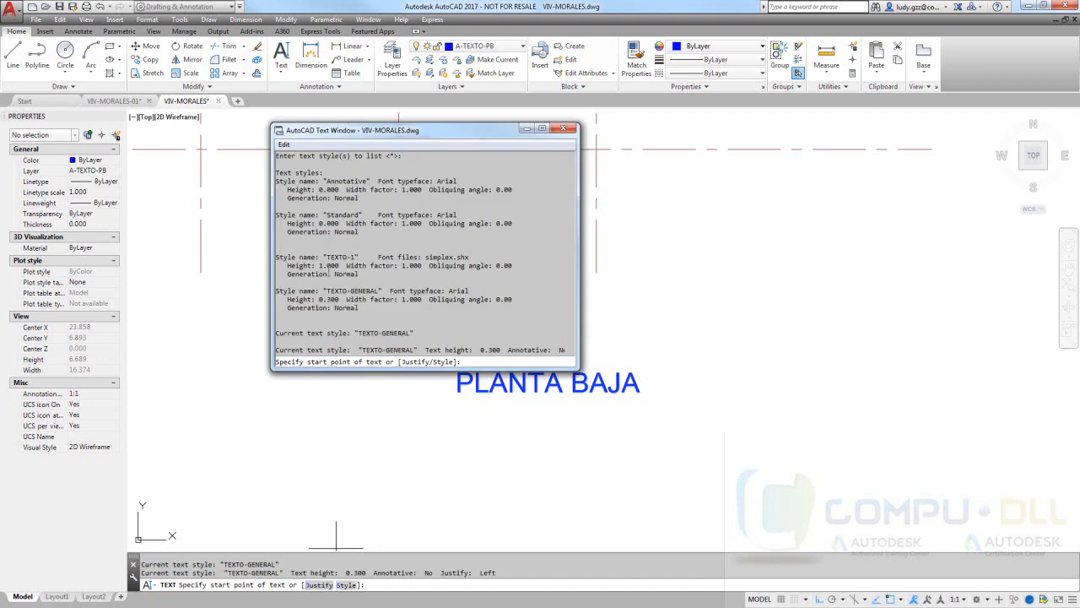
drag(278, 259, 344, 267)
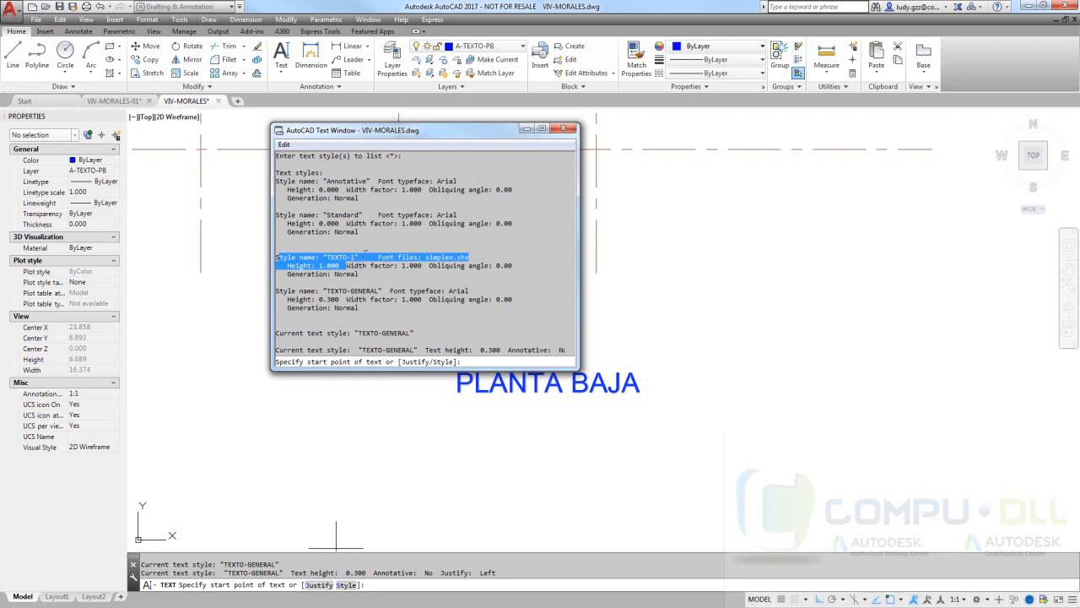
Try to switch the text command to TEXTO-1 by copying the style name from the listing and entering it at the start-point prompt.
click(358, 264)
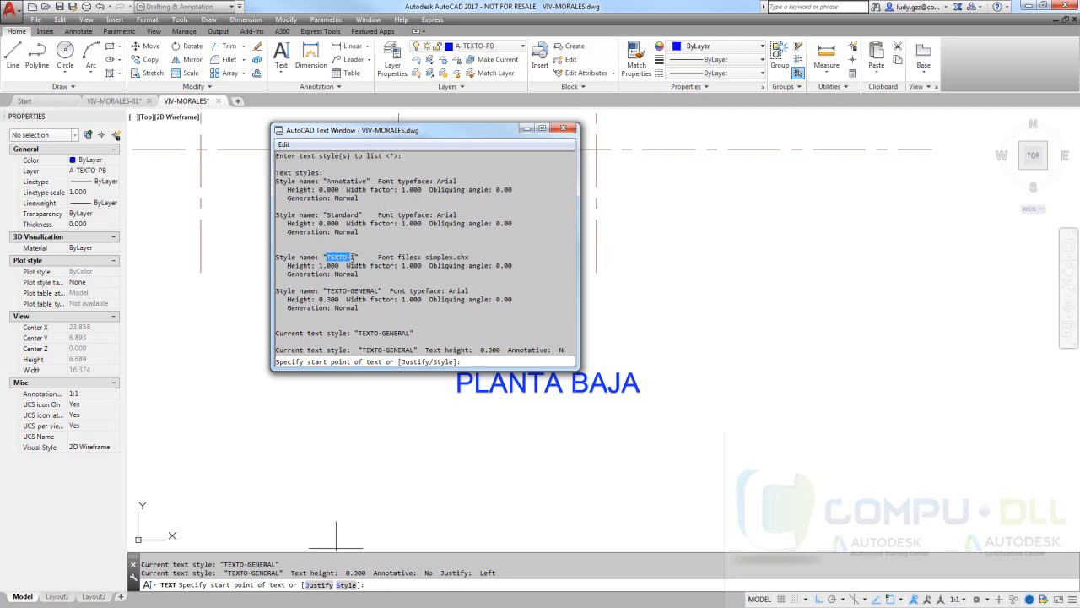
right_click(352, 258)
click(396, 292)
right_click(469, 362)
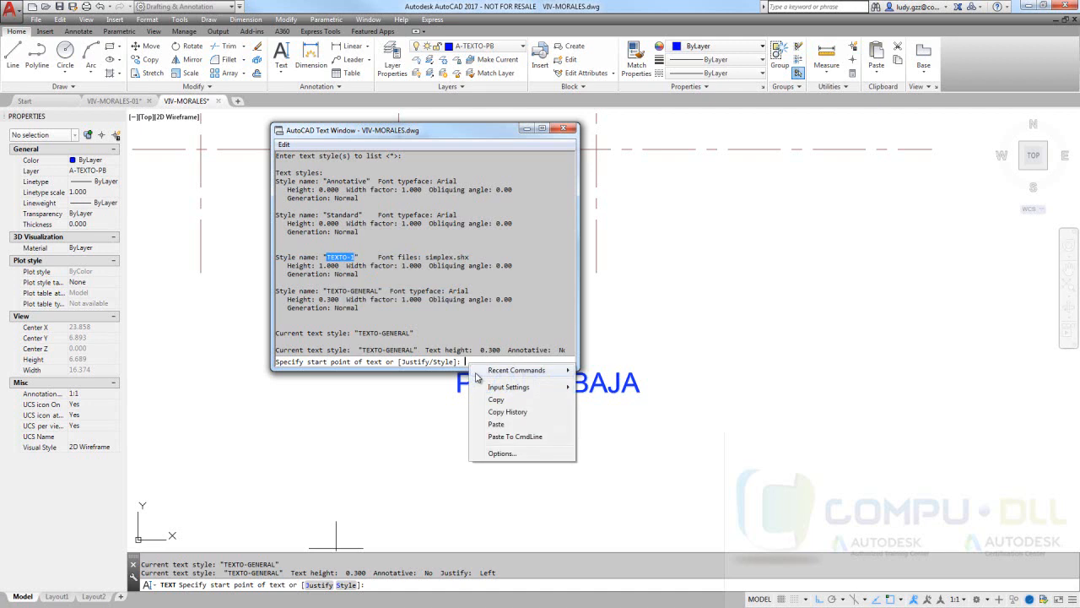
click(503, 423)
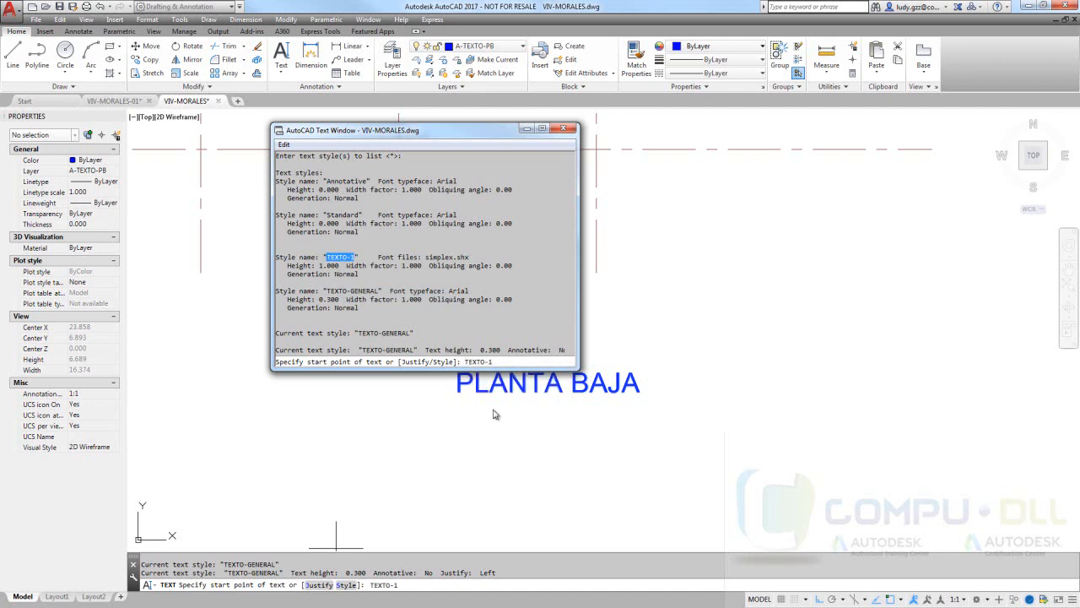
key(Return)
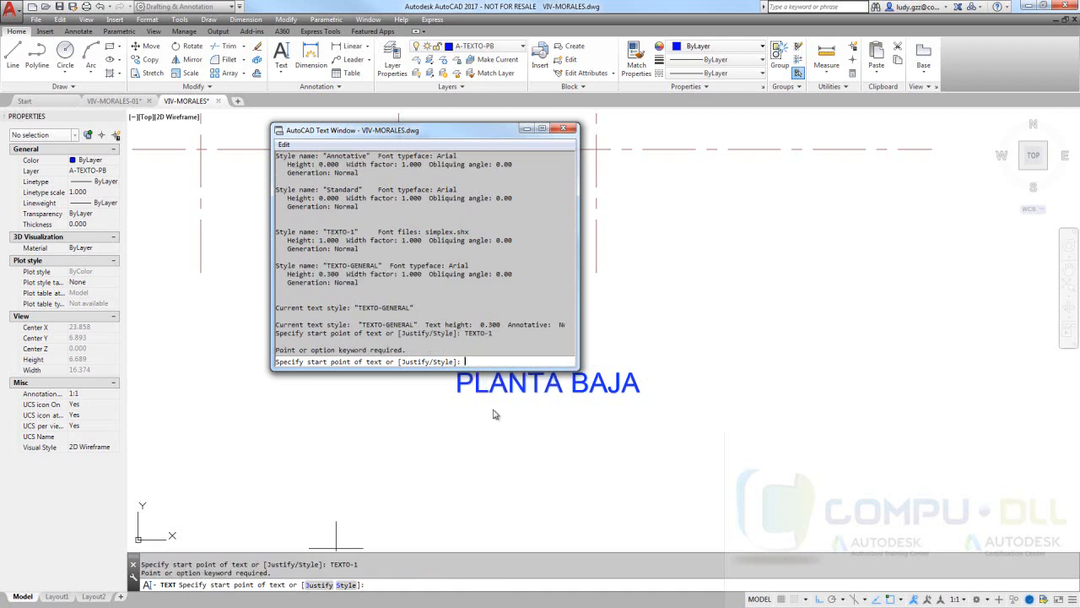
Write the single-line text ESCALA DEL PLANO 1:100 directly below PLANTA BAJA.
key(F2)
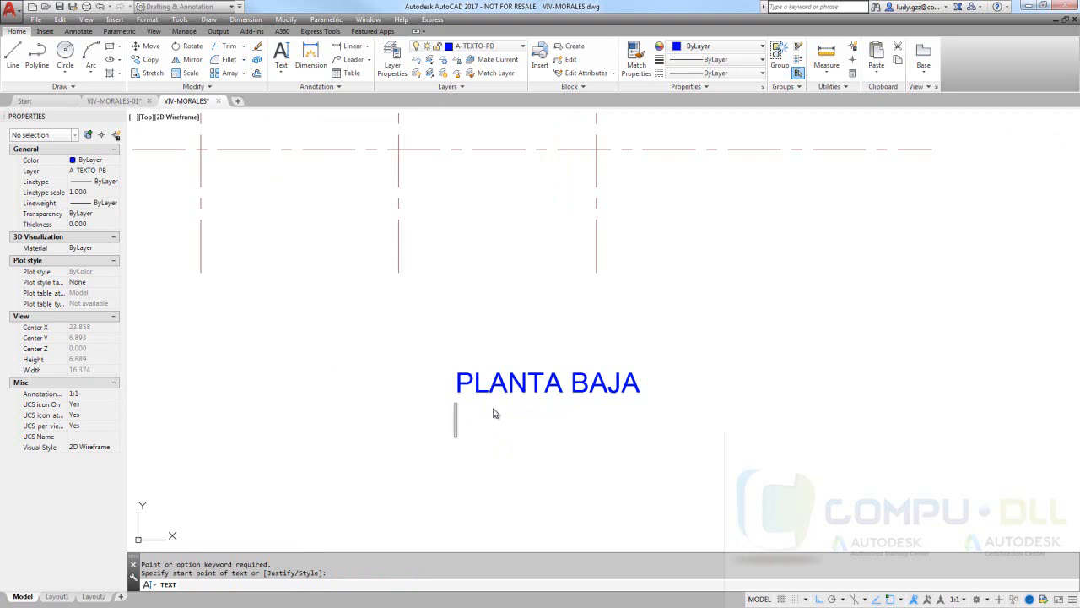
text(ESA)
key(BackSpace)
text(CALA)
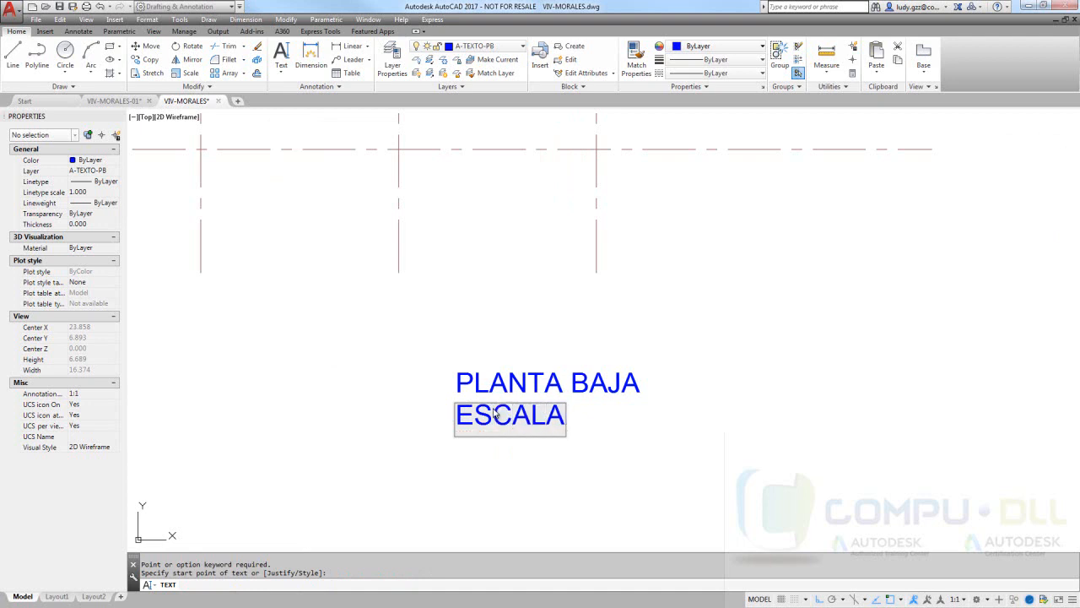
text( DE)
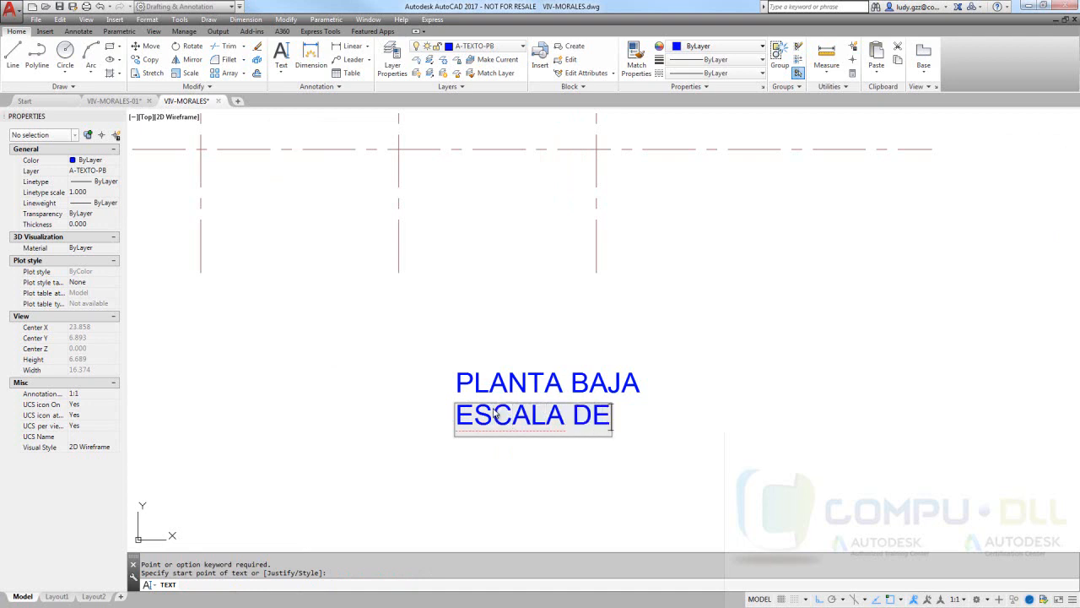
text(L PLANO )
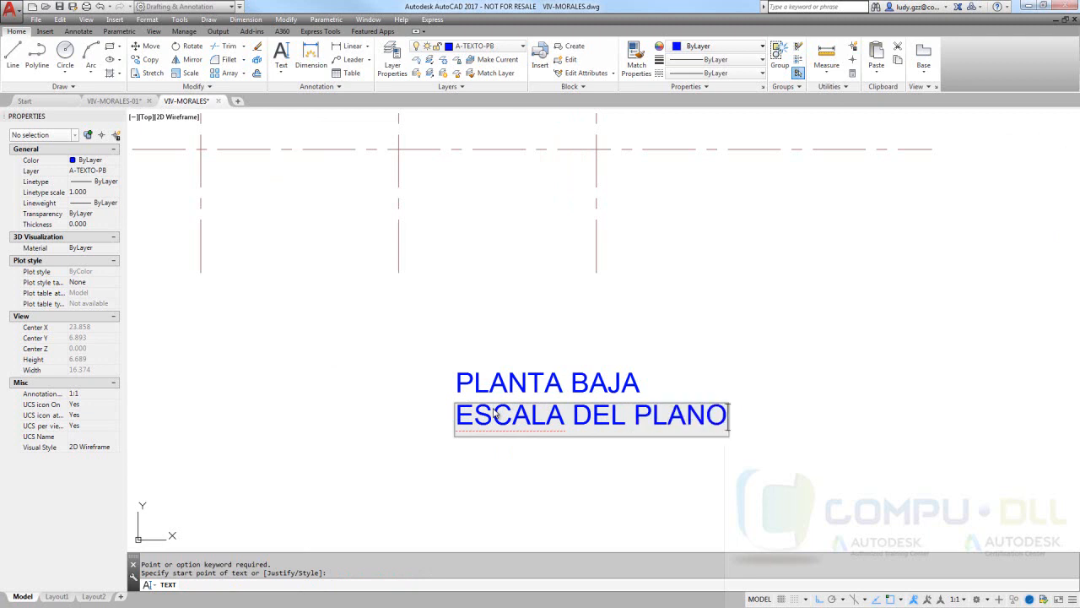
text(1:)
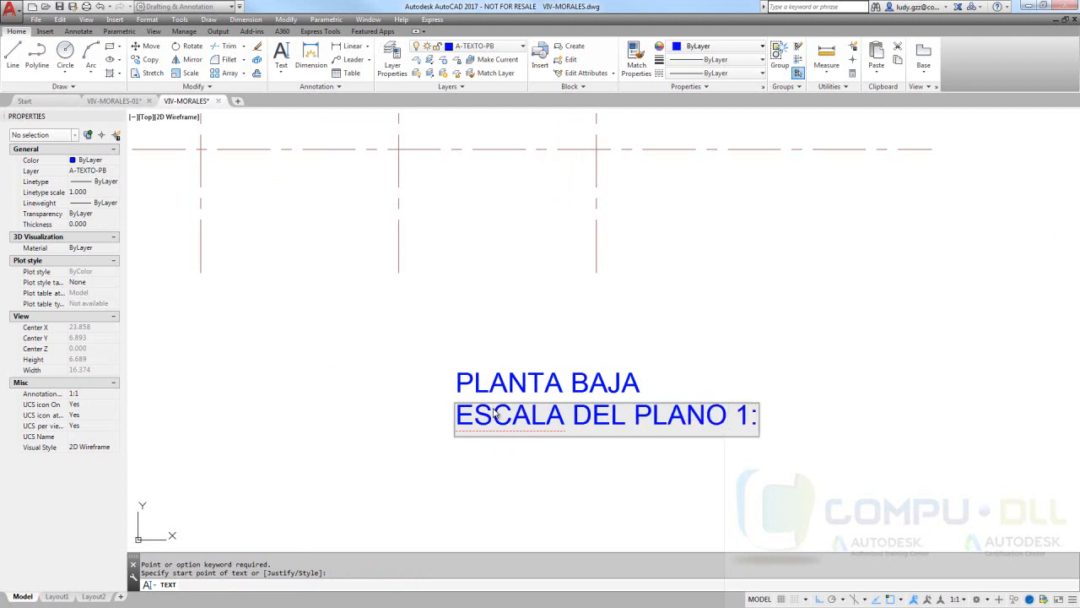
text(100)
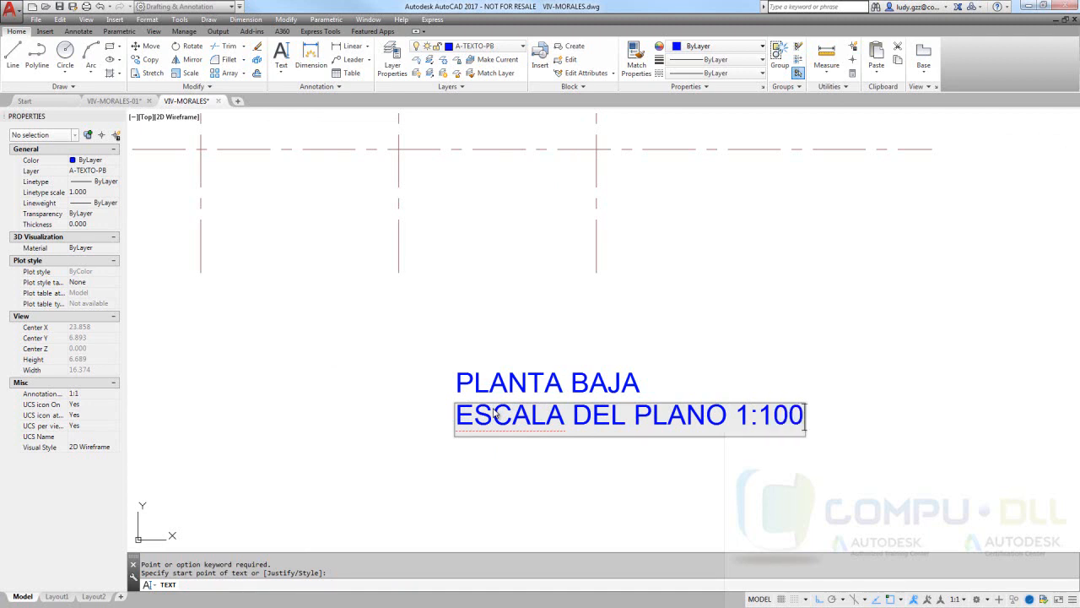
key(Return)
key(Return)
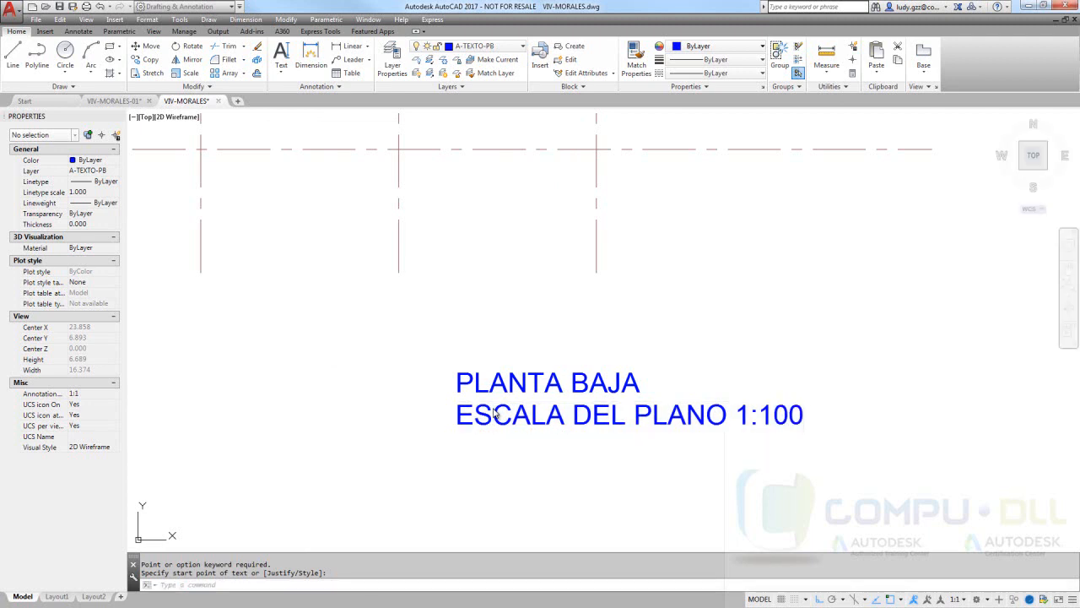
Inspect the properties of the PLANTA BAJA text and of the ESCALA DEL PLANO 1:100 text one after the other.
scroll(401, 394, down, 3)
middle_drag(346, 330, 366, 380)
mouse_move(362, 229)
middle_down()
mouse_move(356, 318)
mouse_move(345, 265)
middle_up()
middle_drag(531, 369, 489, 309)
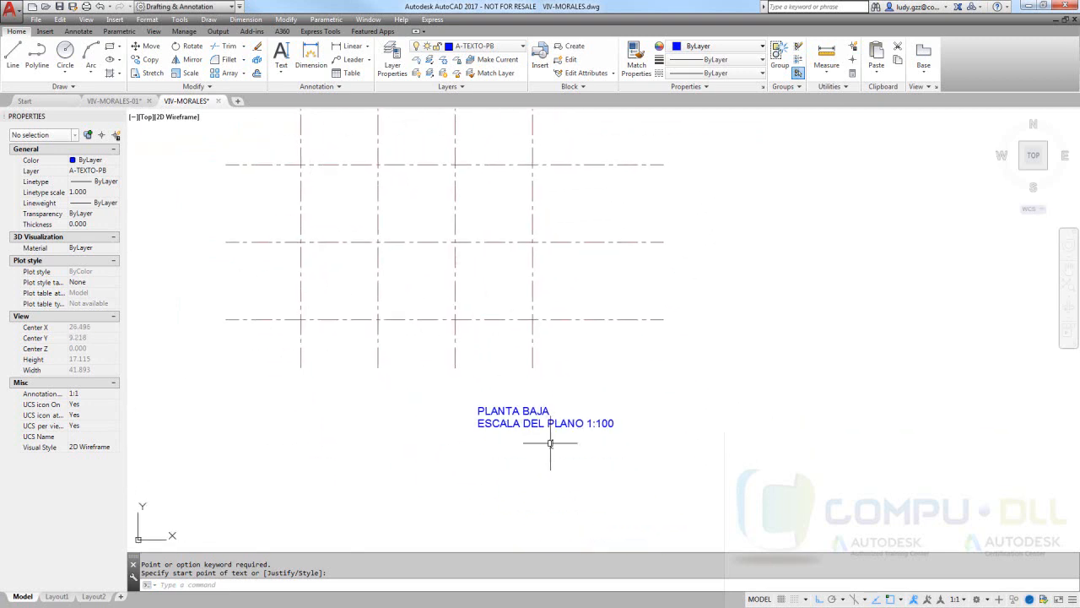
scroll(510, 442, up, 6)
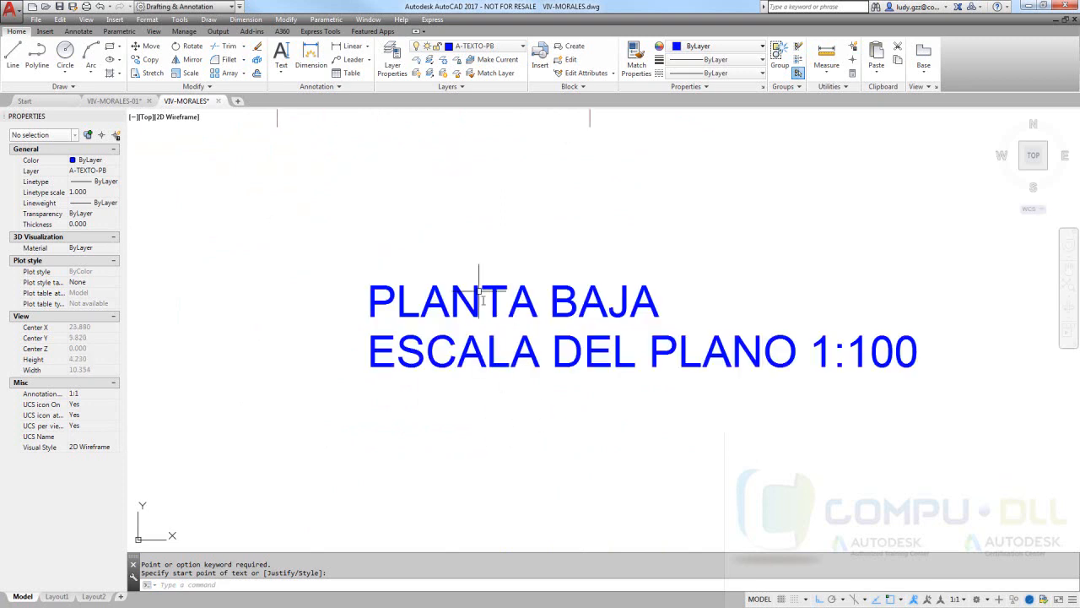
key(Escape)
click(402, 304)
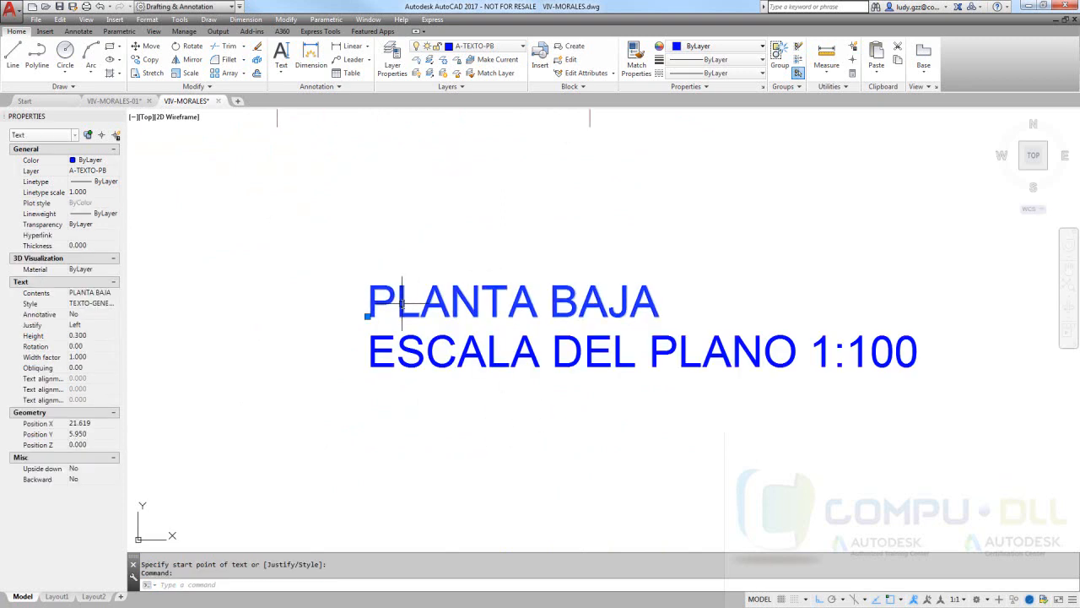
key(Escape)
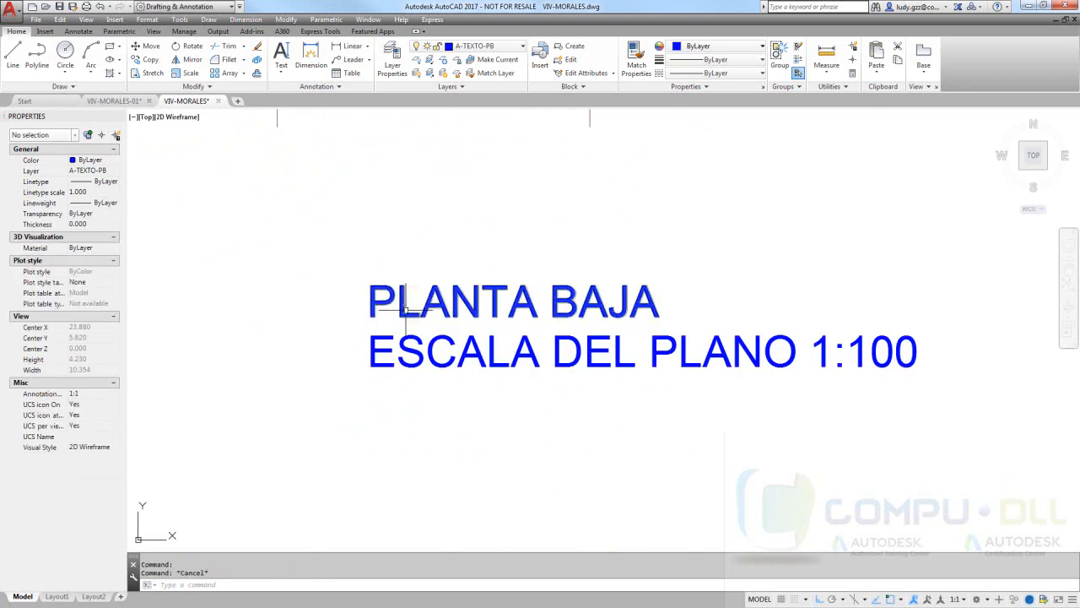
click(416, 361)
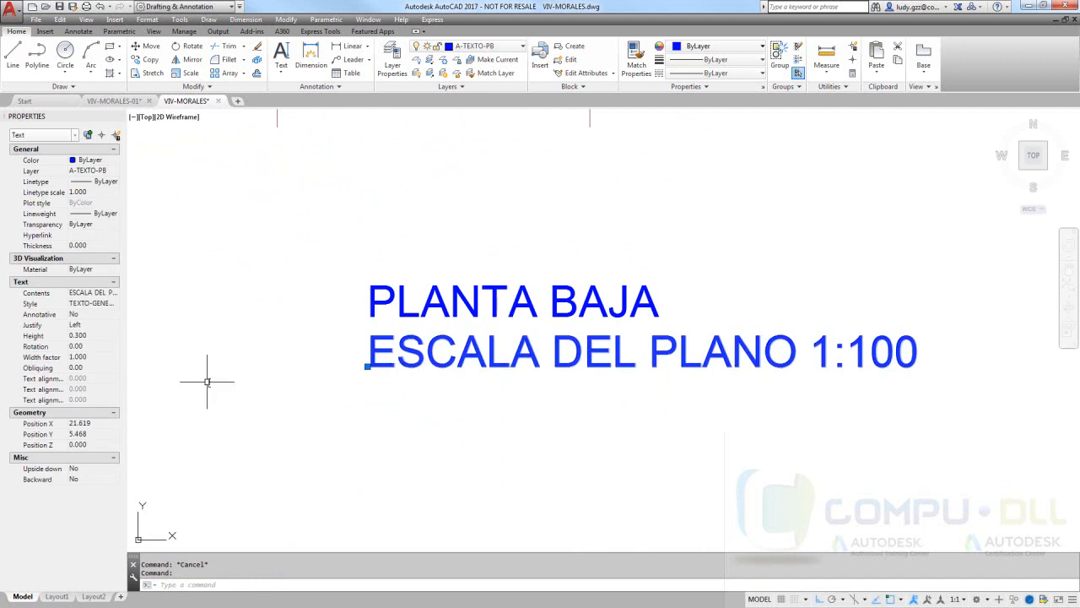
key(Escape)
Widen the properties palette, change the style of the ESCALA DEL PLANO 1:100 text to TEXTO-1 and deselect it.
click(455, 392)
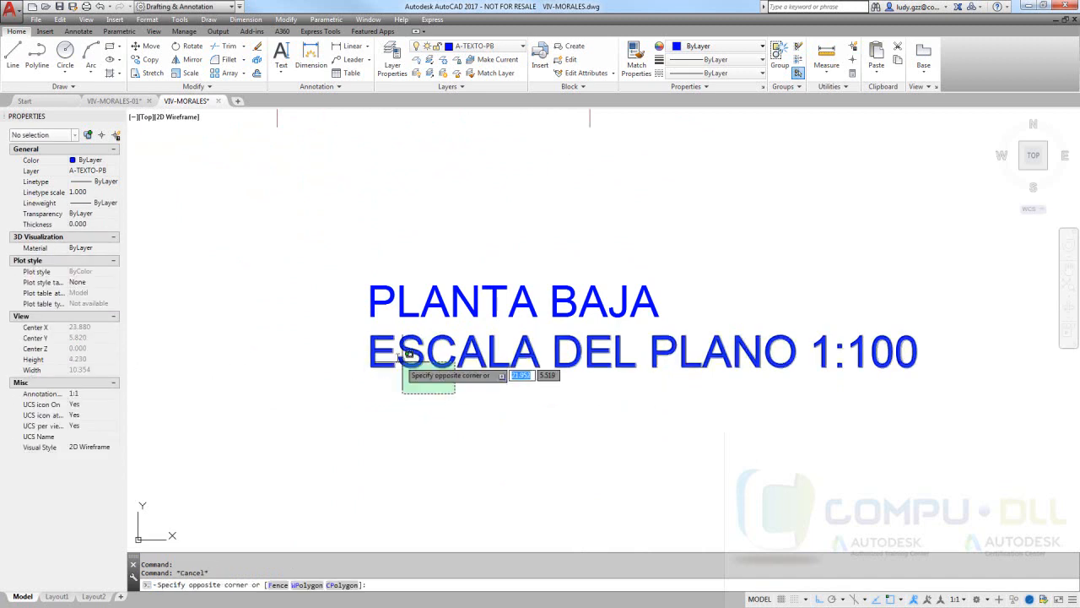
click(341, 347)
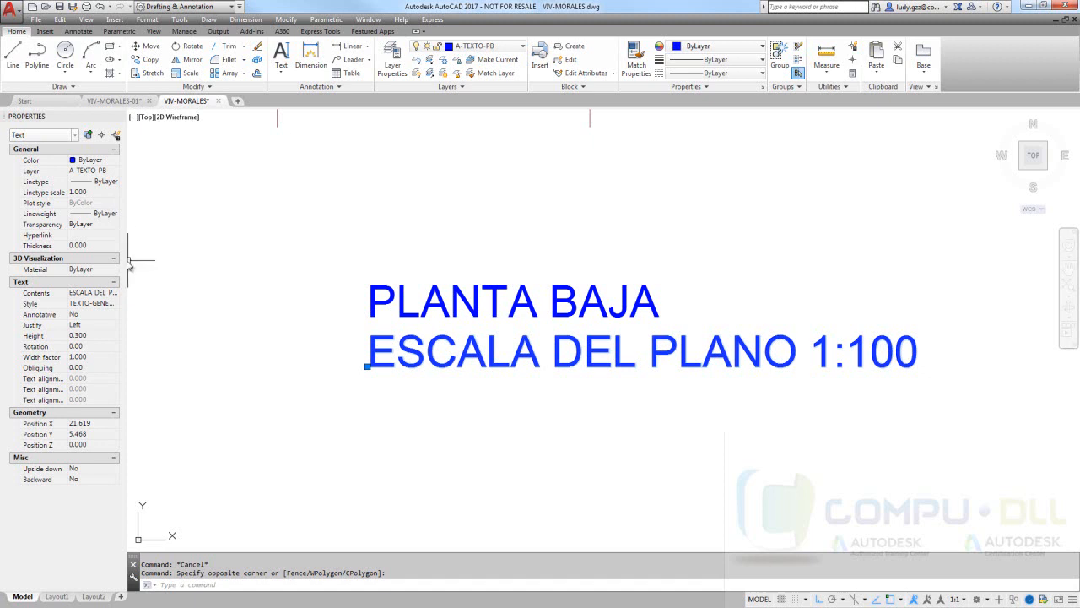
mouse_move(126, 259)
mouse_down()
mouse_move(156, 260)
mouse_move(158, 299)
mouse_up()
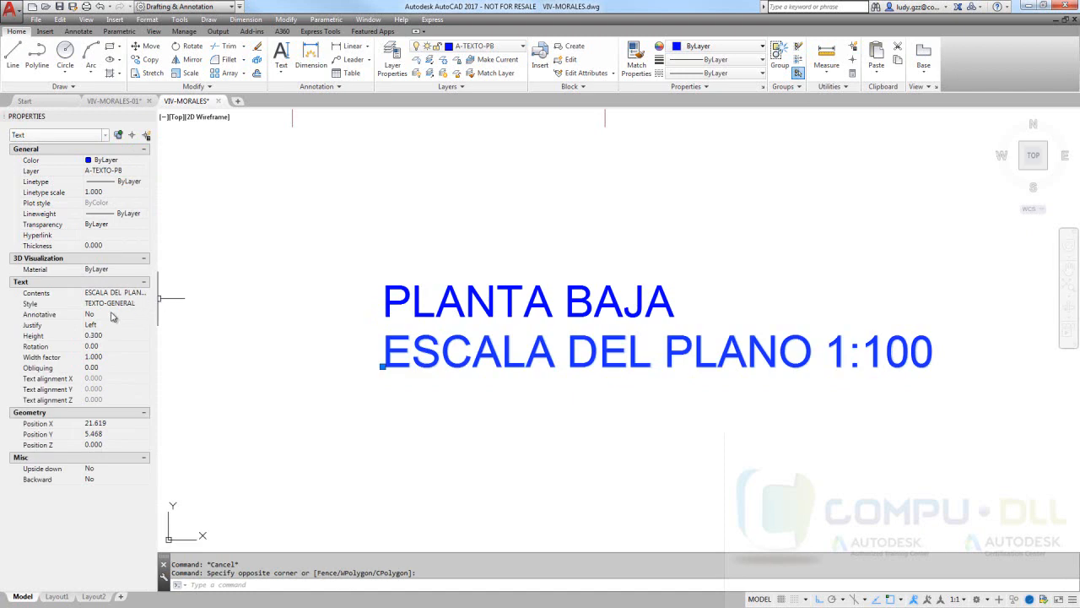
click(144, 304)
click(144, 303)
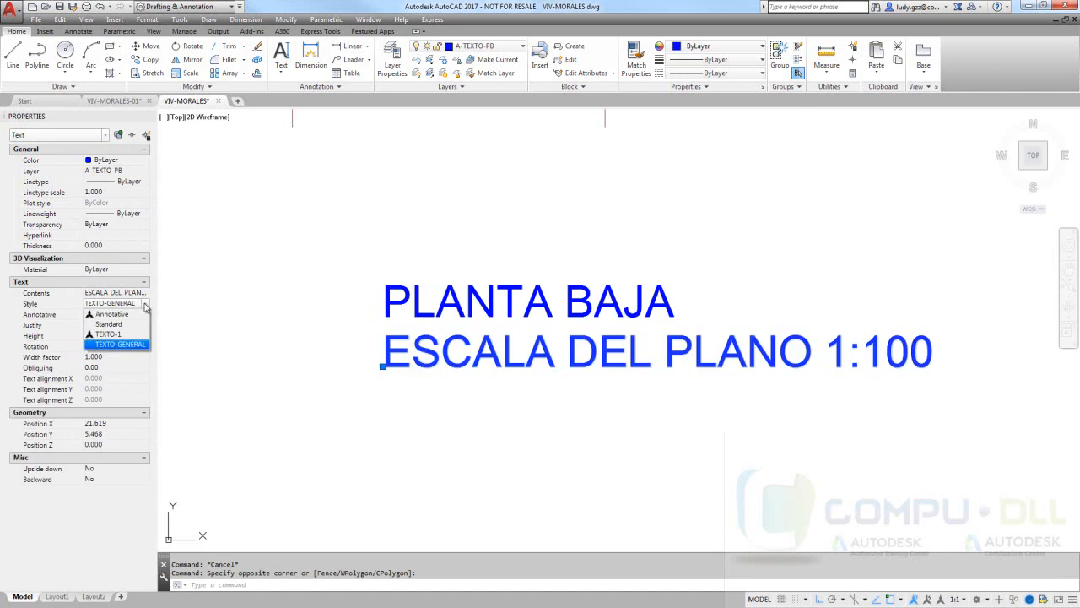
click(118, 339)
click(279, 313)
key(Escape)
key(Escape)
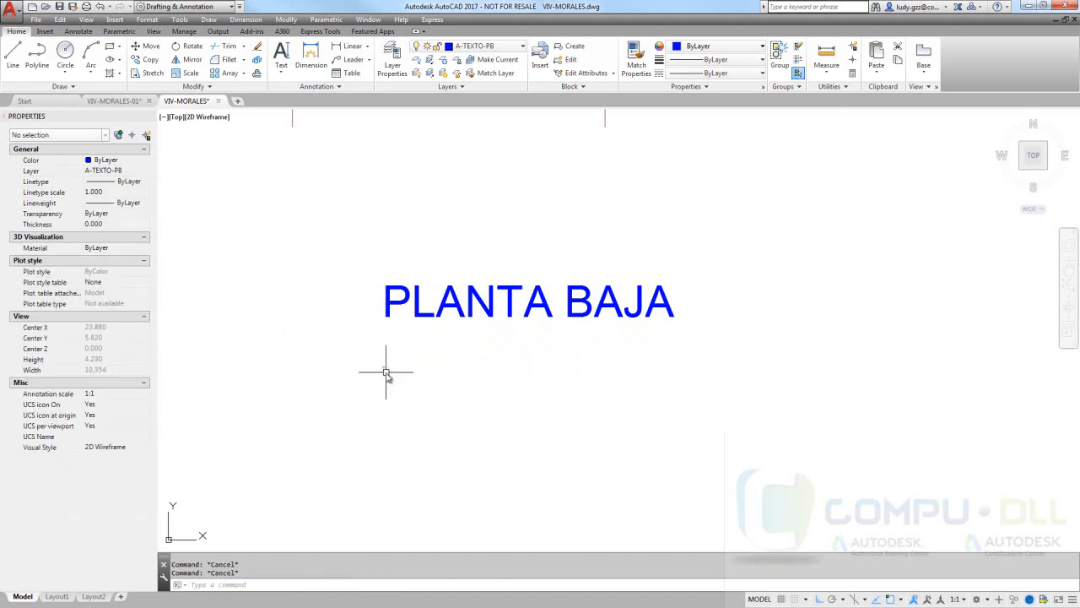
Examine the annotative properties of the ESCALA DEL PLANO 1:100 text, especially its model text height.
scroll(400, 396, up, 5)
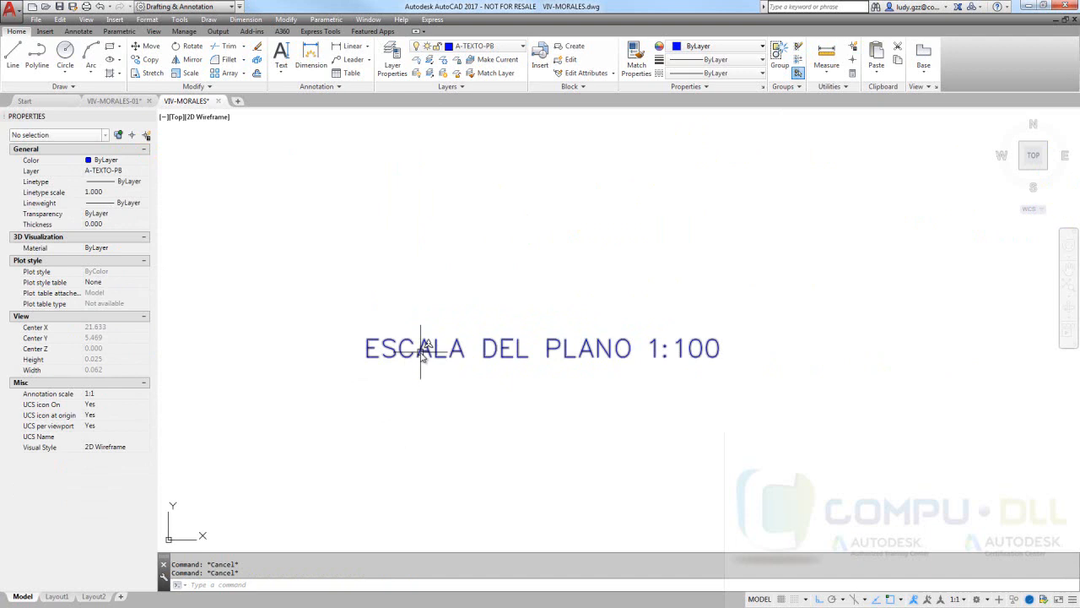
click(422, 353)
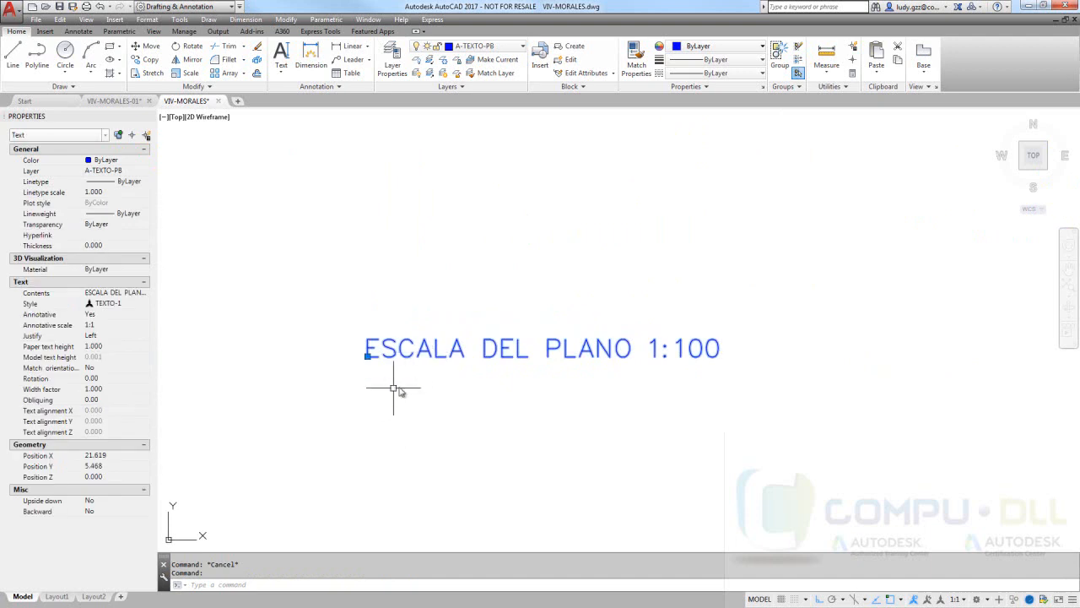
click(99, 347)
click(116, 357)
click(340, 415)
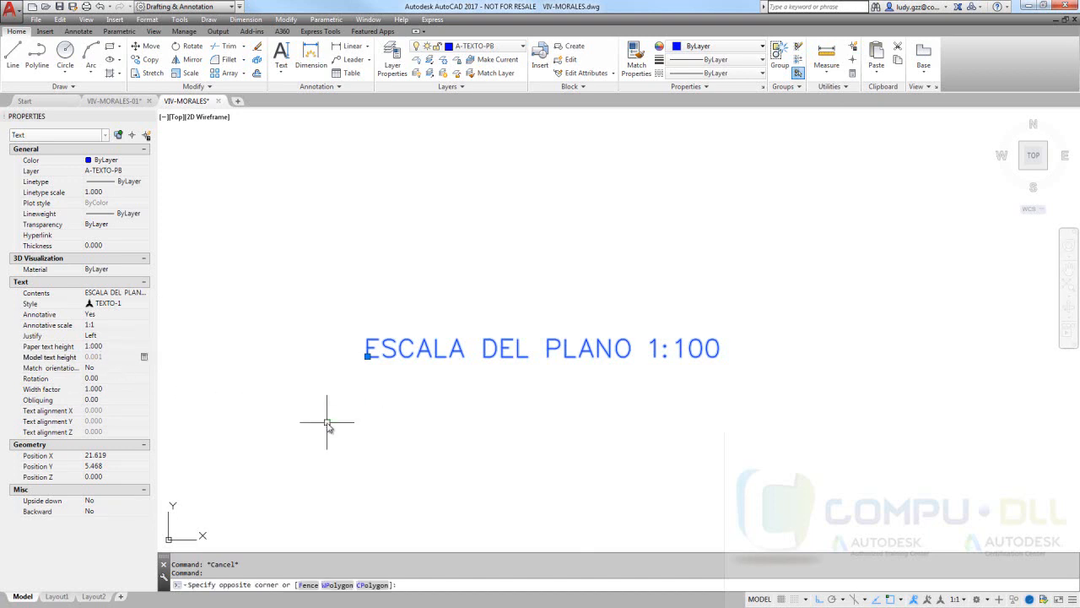
key(Escape)
key(Escape)
Measure the height of the first letter E of the ESCALA DEL PLANO 1:100 text with the DIST command.
scroll(367, 358, up, 2)
text(DI)
key(Return)
scroll(365, 357, up, 5)
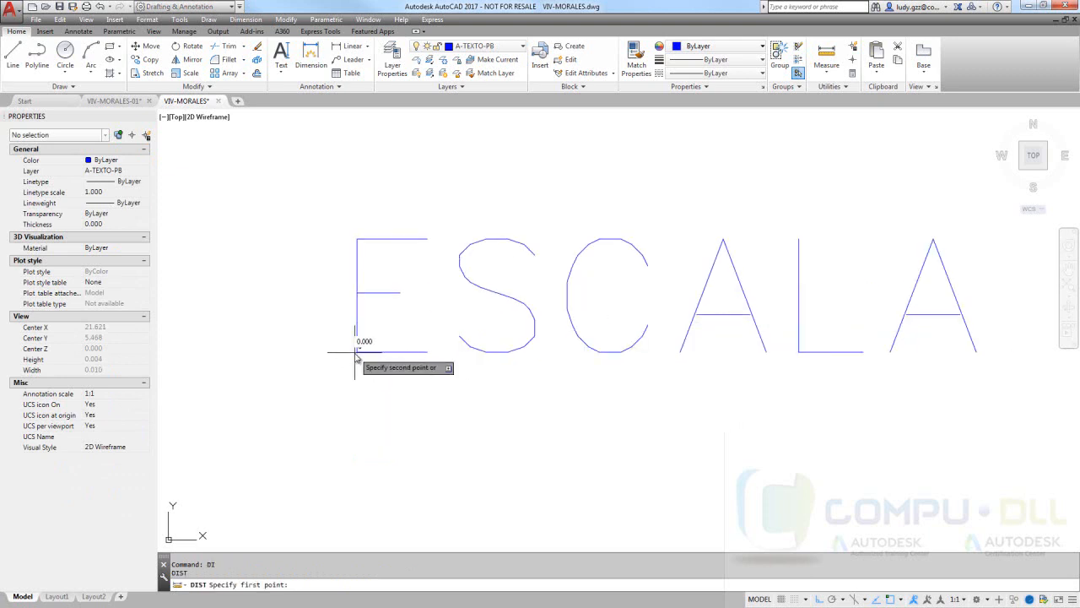
click(356, 351)
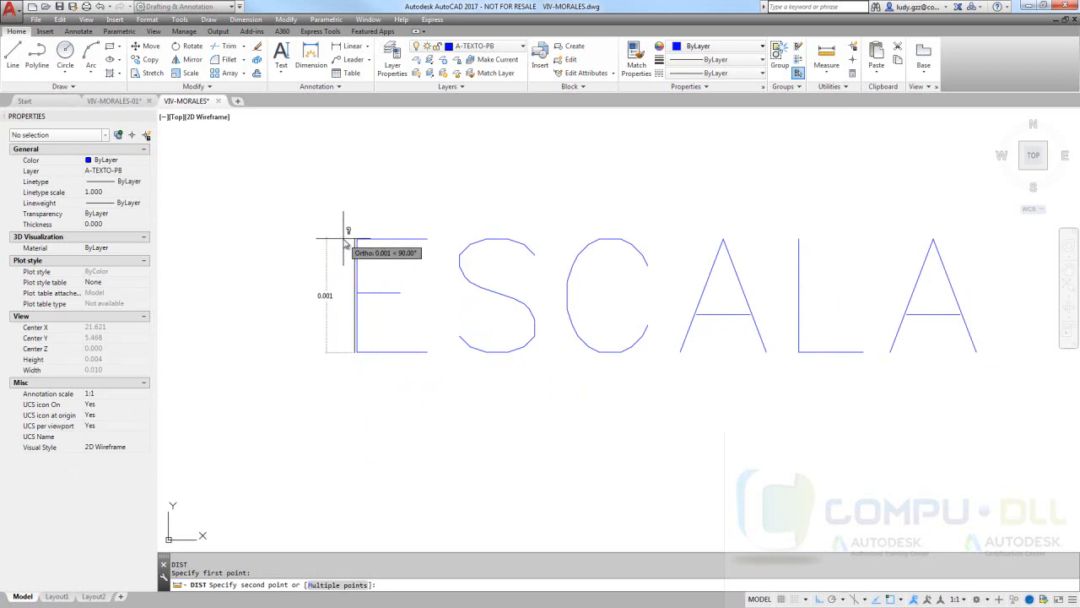
key(Escape)
key(Escape)
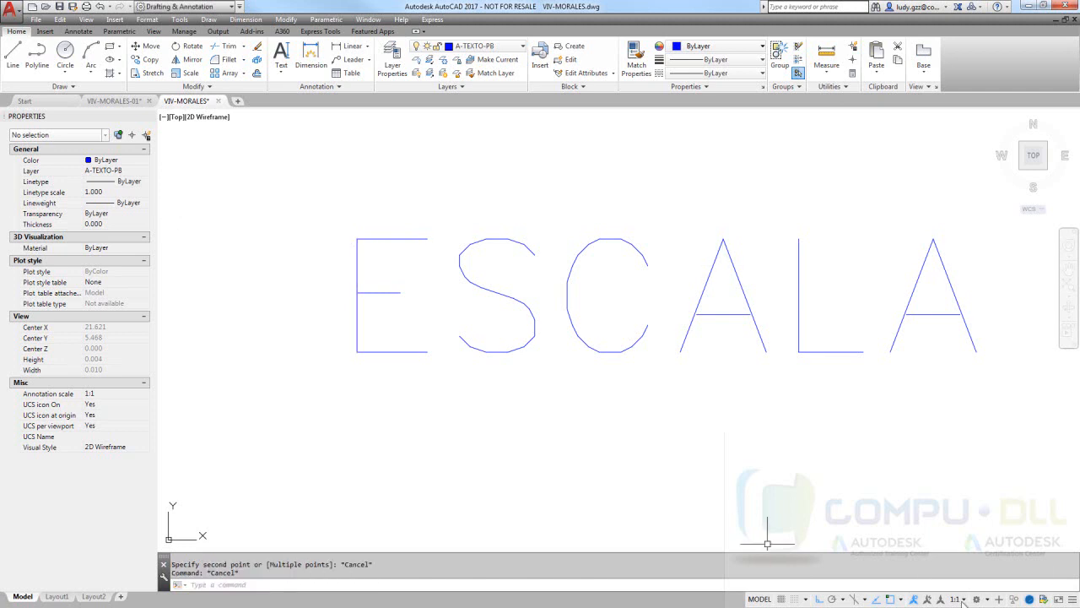
Review the paper and drawing units of the 1:1 annotation scale in the drawing's scale list and close the list.
click(962, 599)
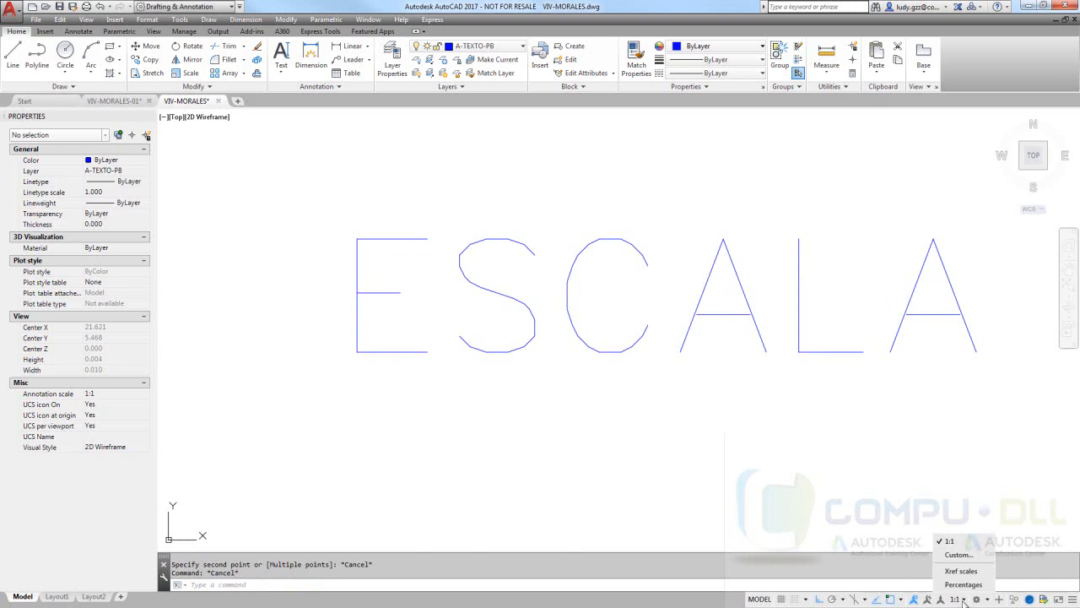
click(958, 555)
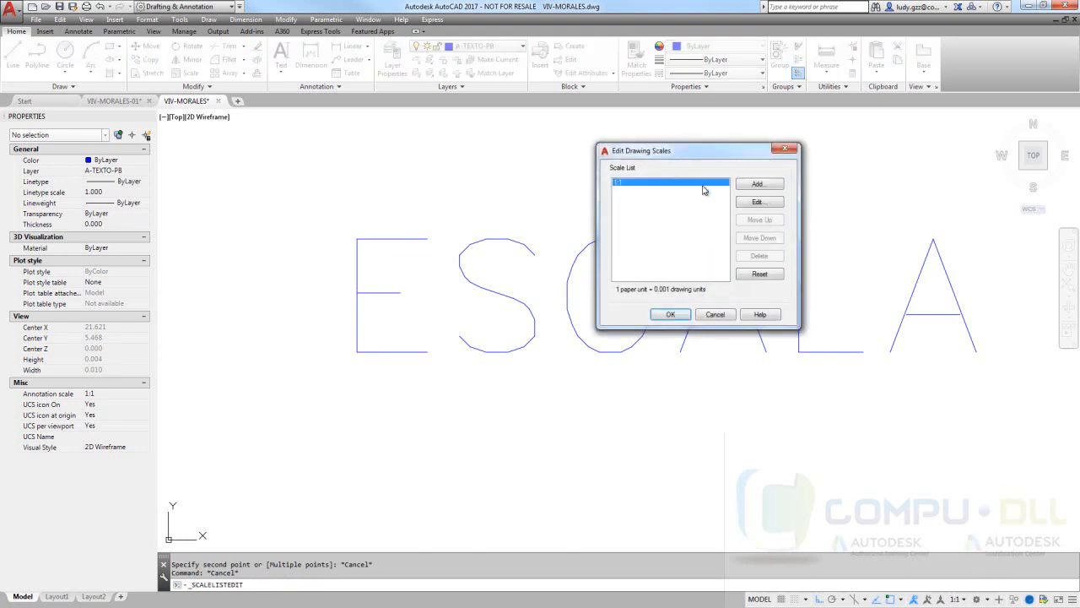
click(755, 207)
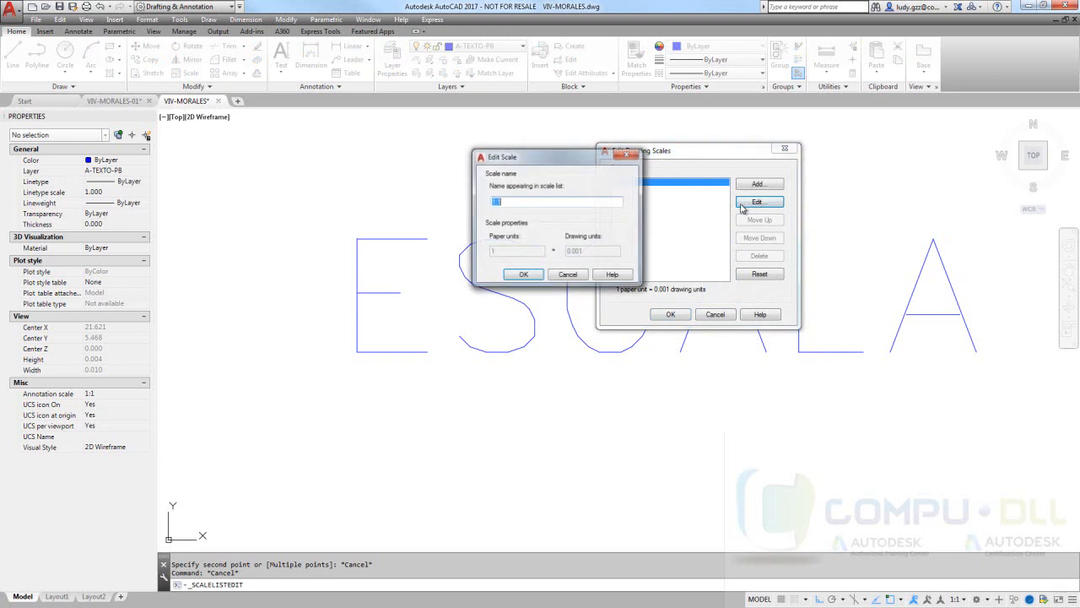
drag(549, 161, 333, 135)
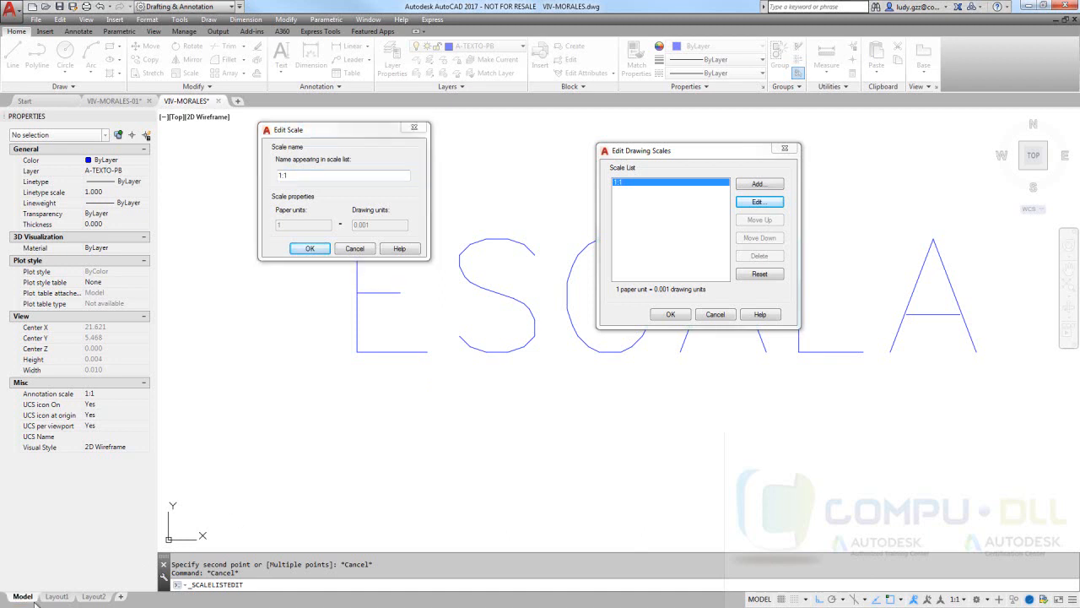
click(374, 229)
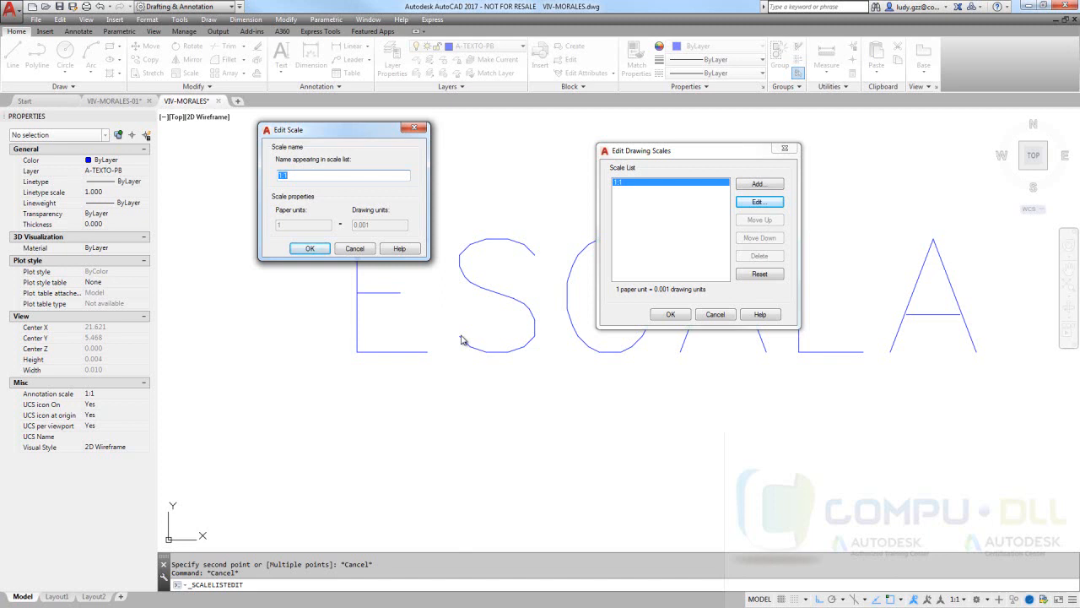
click(314, 250)
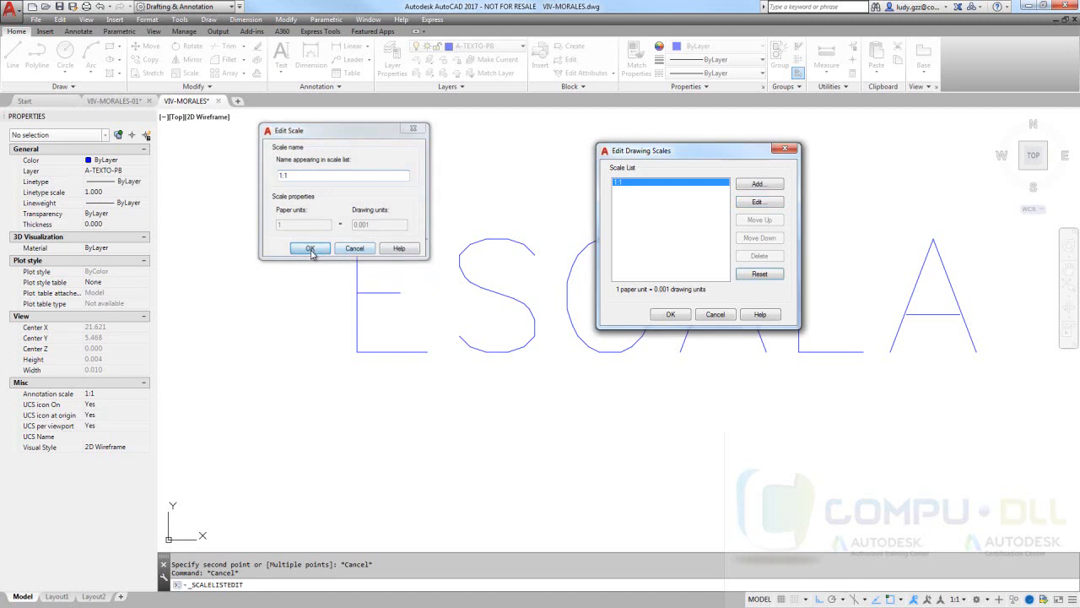
drag(681, 150, 706, 145)
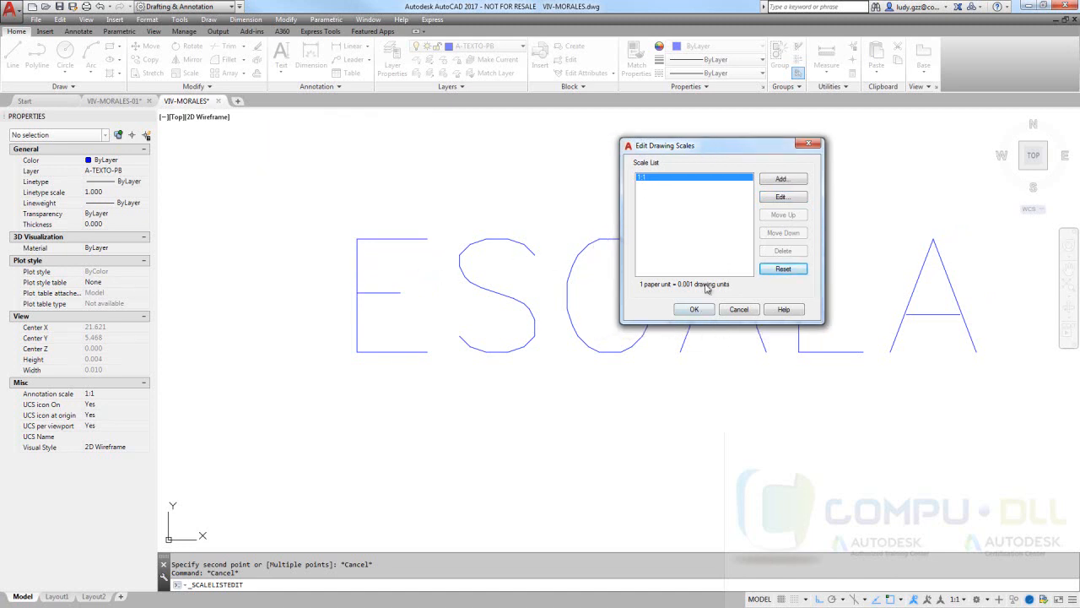
click(694, 309)
scroll(405, 330, down, 10)
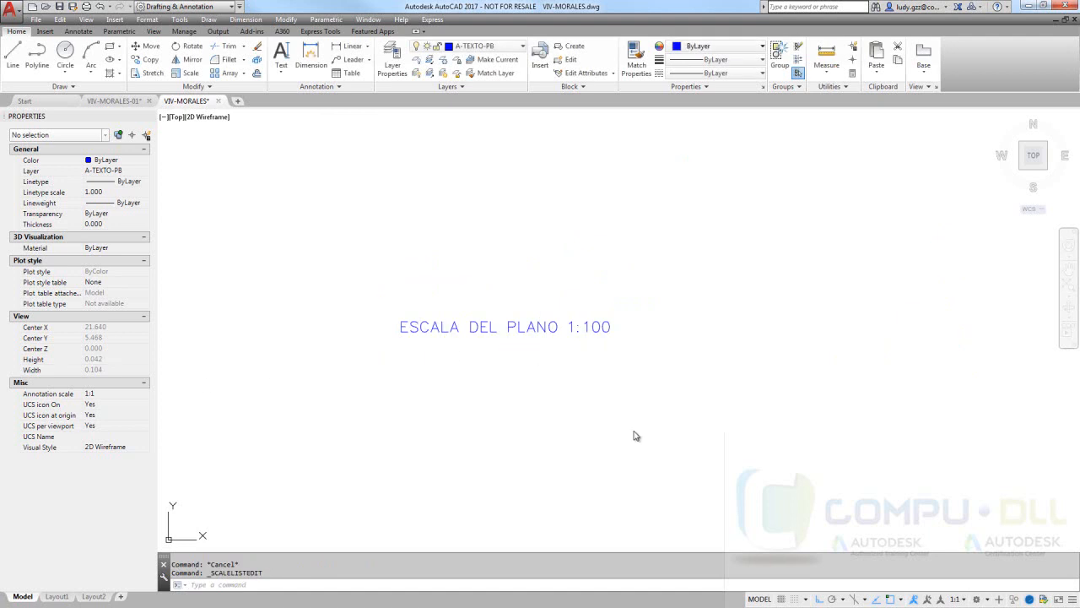
Open the drawing's custom annotation scale list for editing and move its dialog away from the ESCALA DEL PLANO 1:100 text.
click(963, 600)
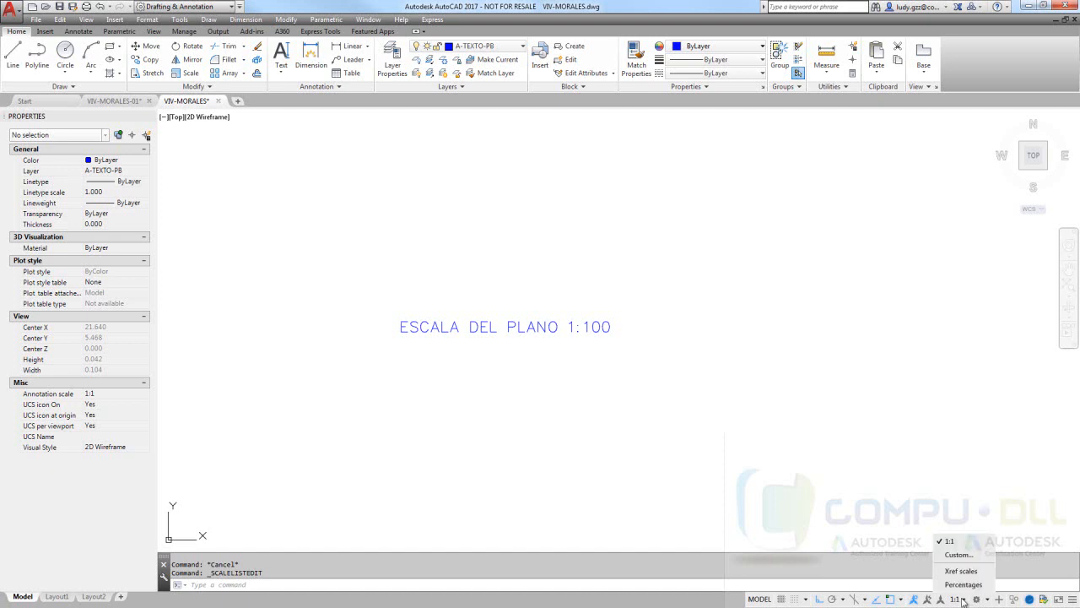
mouse_move(922, 517)
mouse_down()
mouse_move(970, 604)
mouse_move(1002, 604)
mouse_up()
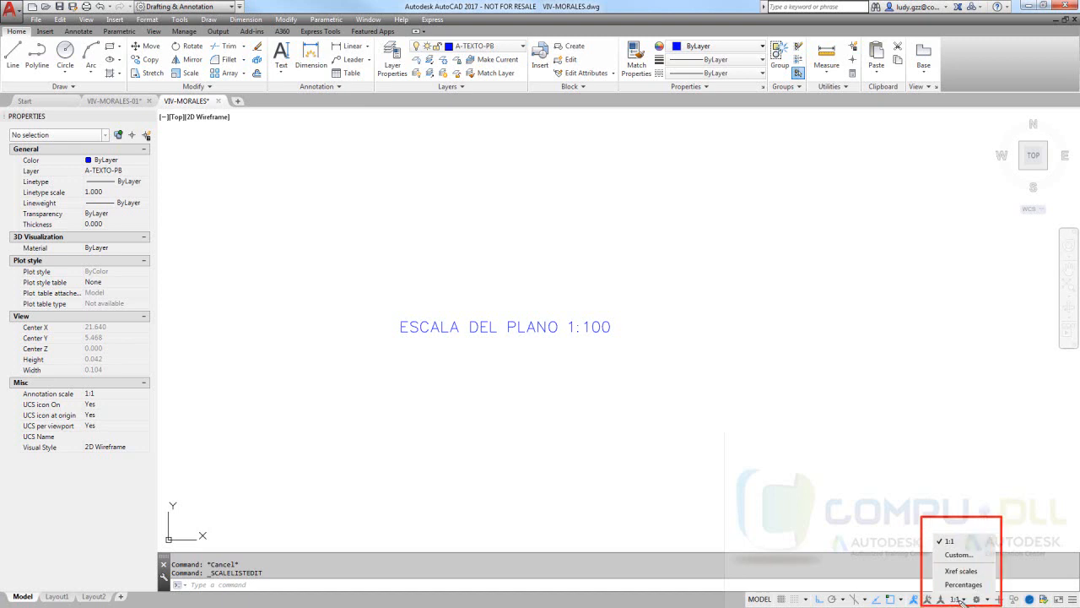
click(961, 555)
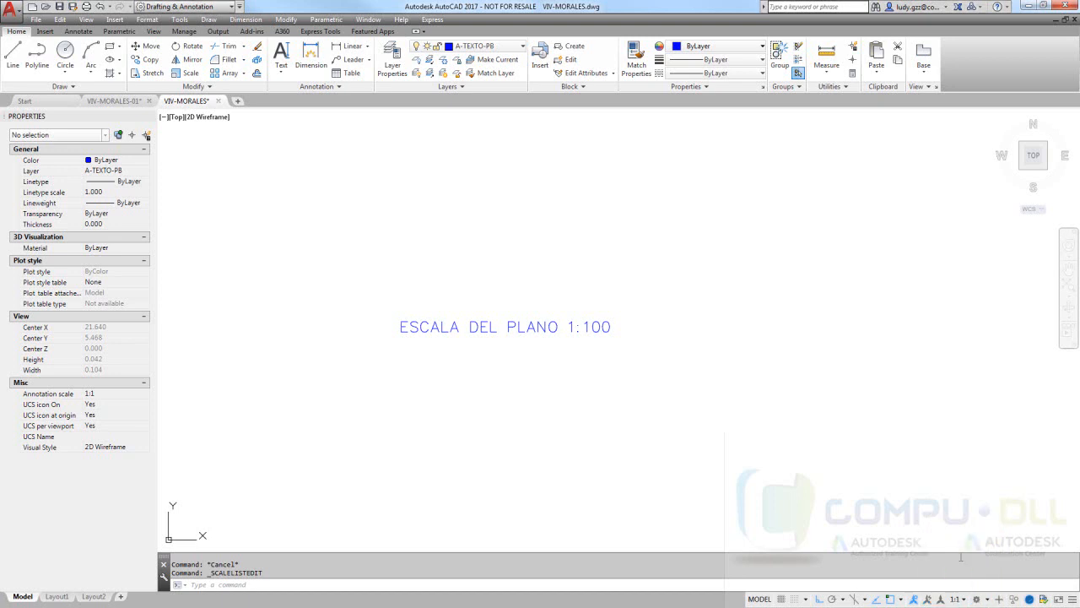
click(964, 601)
click(966, 551)
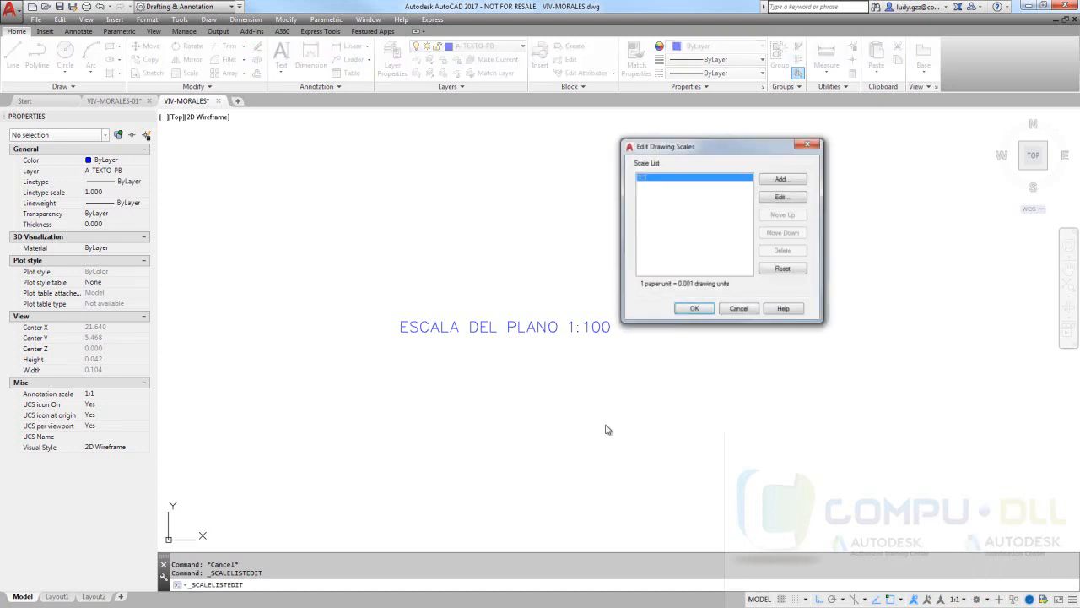
drag(665, 148, 762, 150)
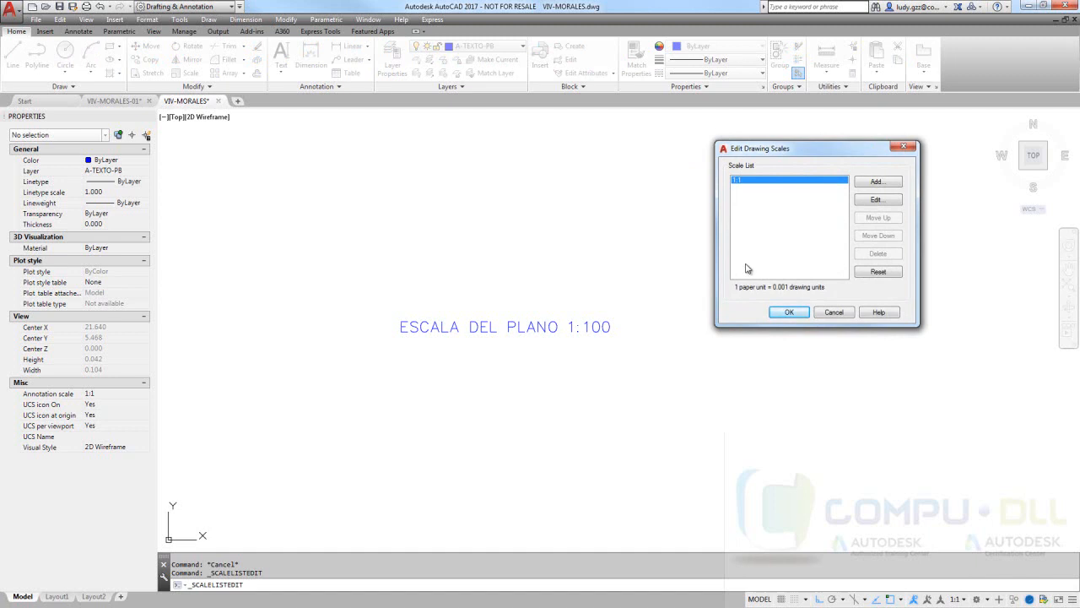
Add a scale named 1:100 to the drawing's scale list, with 1000 paper units equal to 100 drawing units.
click(875, 184)
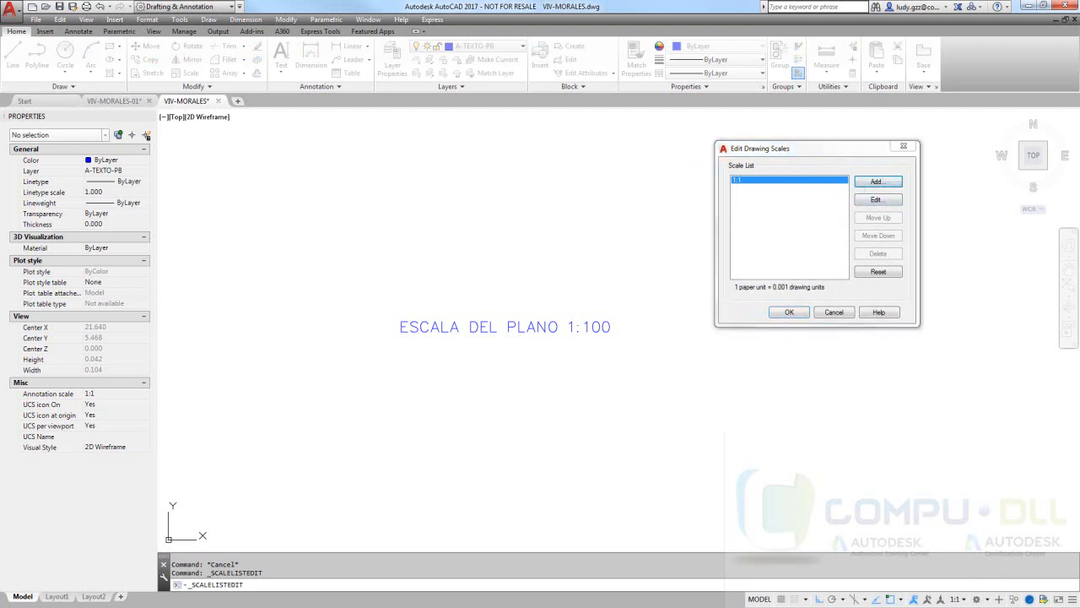
drag(322, 215, 534, 142)
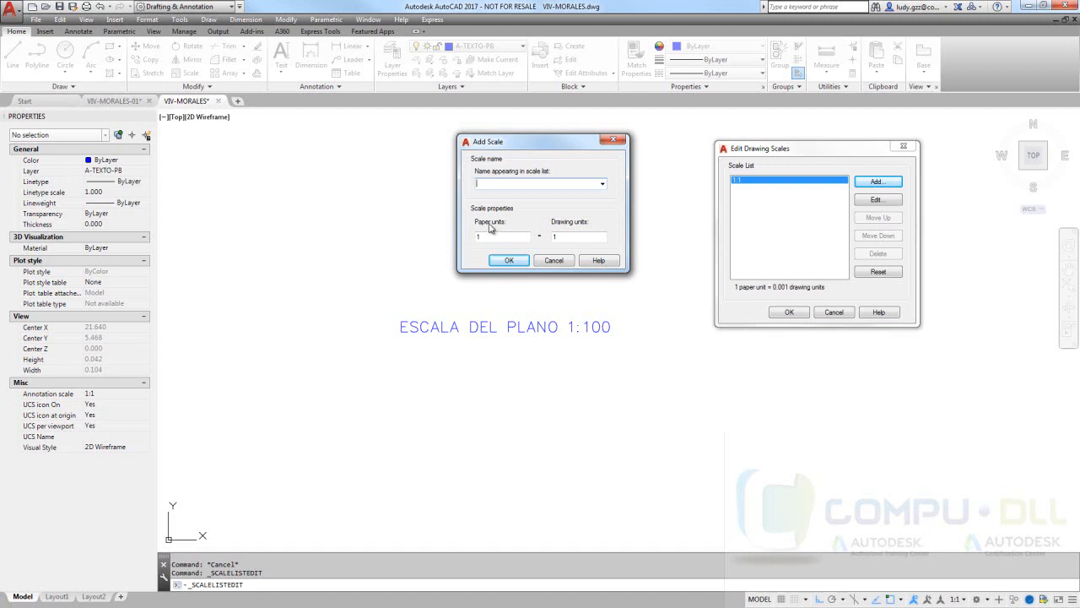
double_click(489, 236)
click(487, 182)
text(1:100)
click(485, 237)
text(000)
click(566, 237)
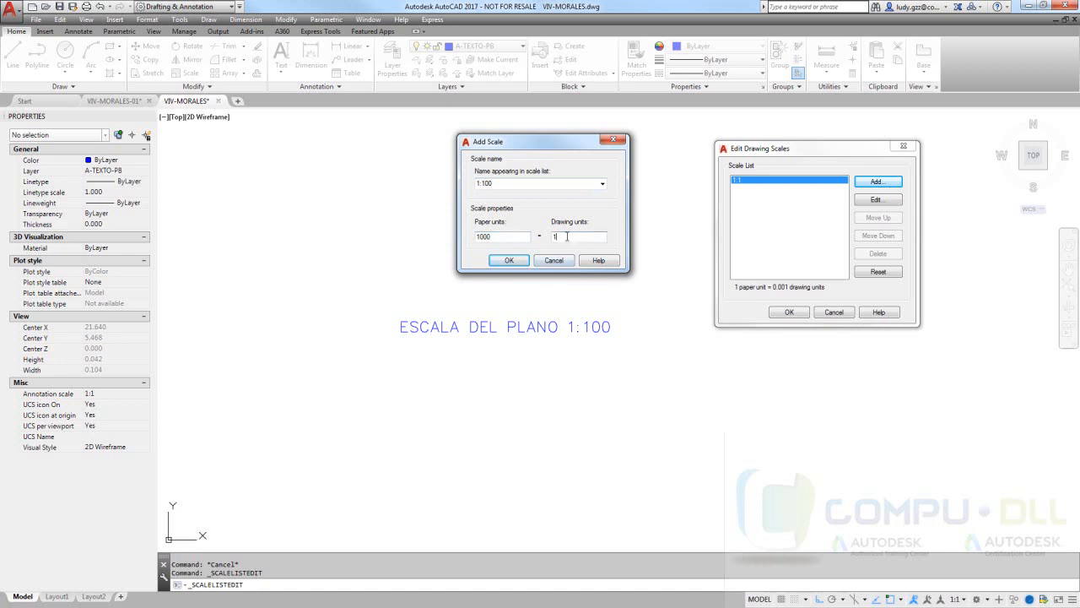
text(00)
click(510, 262)
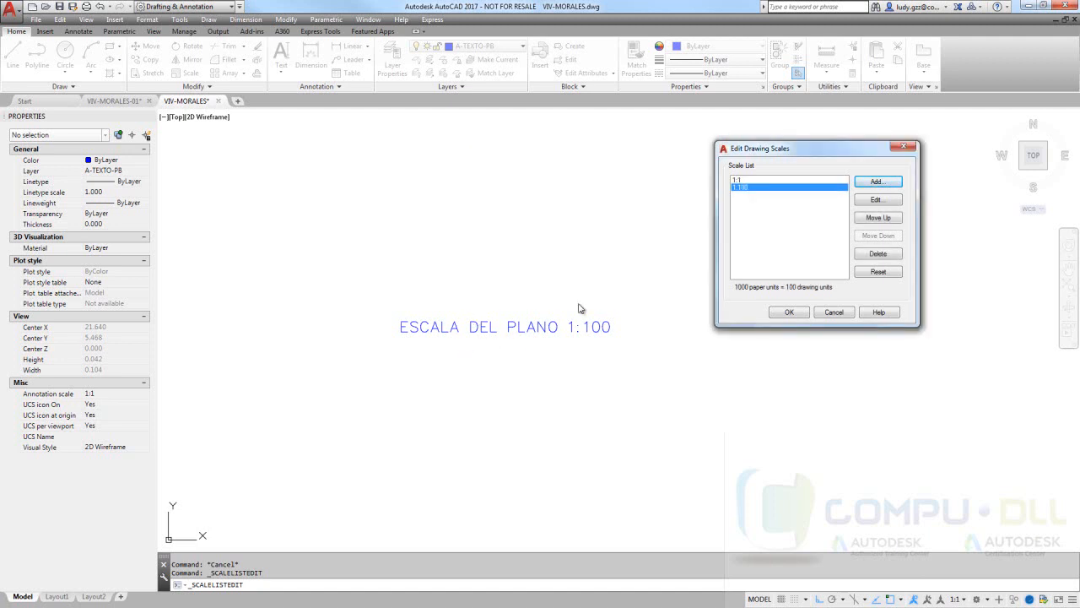
Add a scale named 1:10 to the scale list, with 1000 paper units equal to 10 drawing units.
click(877, 183)
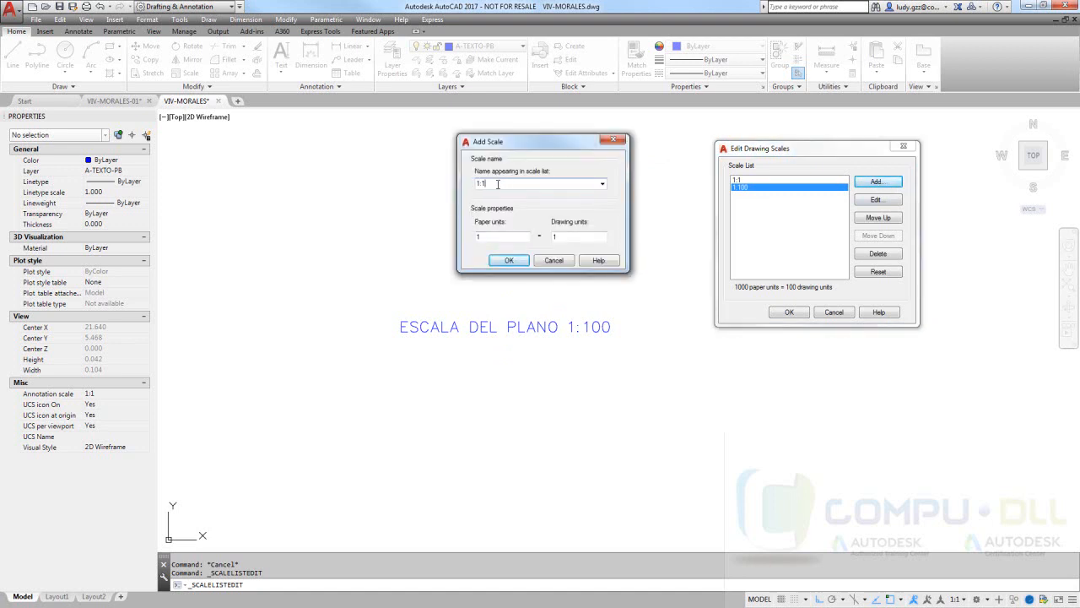
click(491, 236)
click(516, 259)
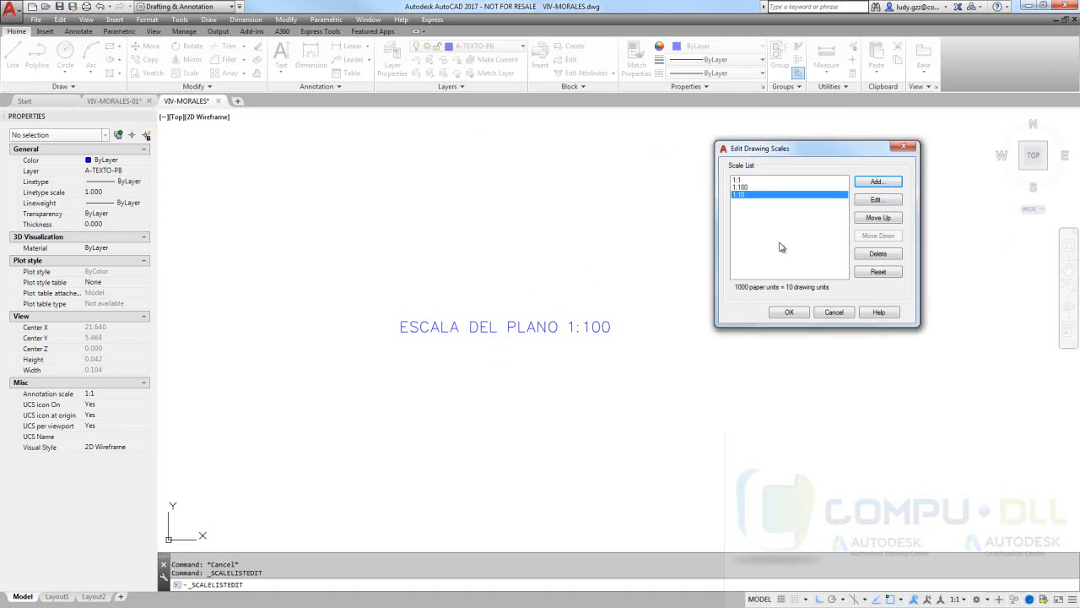
Add a scale named 1:50 to the scale list, with 1000 paper units equal to 50 drawing units.
click(879, 183)
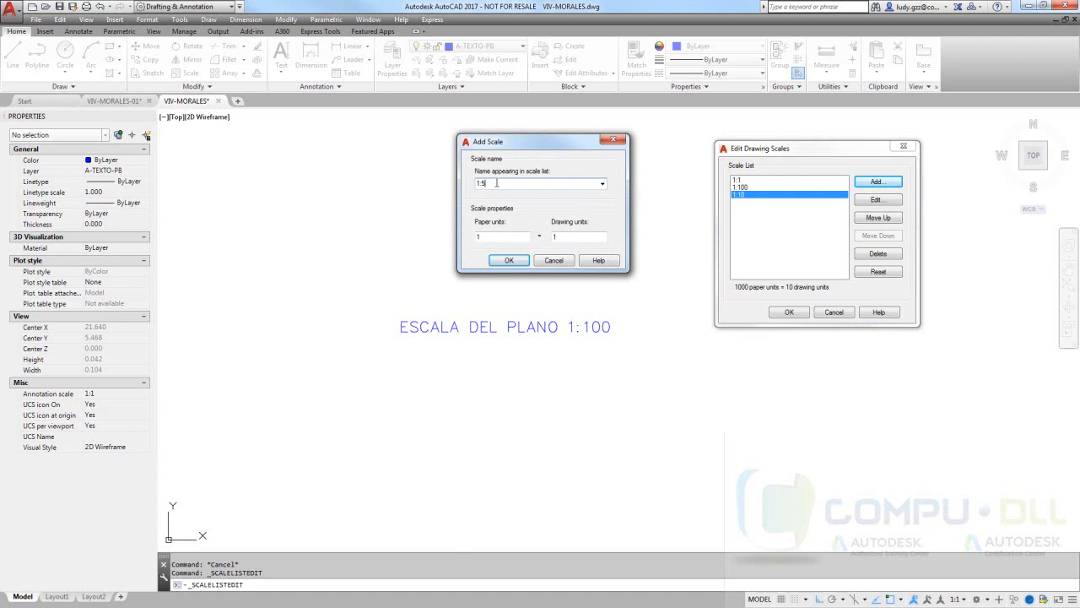
click(497, 236)
key(Tab)
text(50)
click(509, 259)
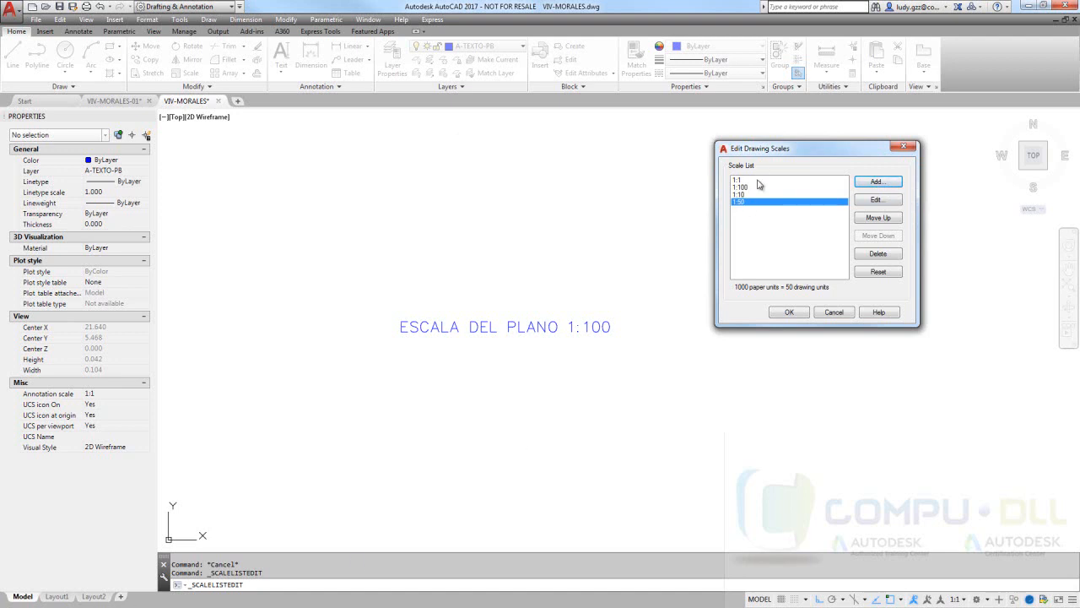
Add a scale named 1:20 with 1000 paper units equal to 20 drawing units and accept the edited scale list.
click(878, 182)
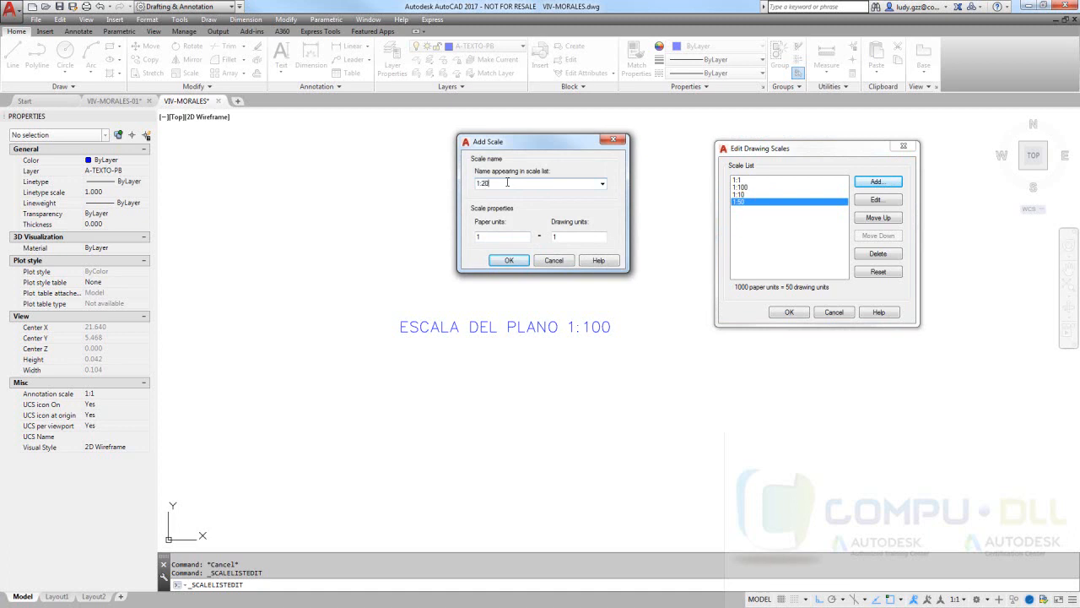
click(486, 238)
key(Tab)
text(20)
click(509, 260)
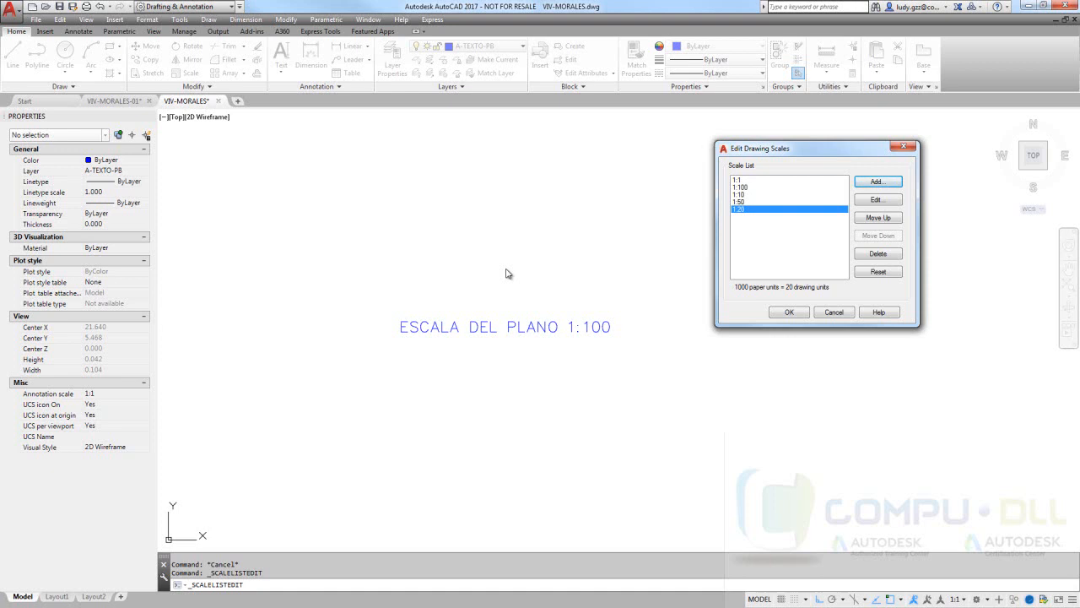
click(789, 311)
Examine the annotative properties of the ESCALA DEL PLANO 1:100 text and the annotation scales available in the drawing.
scroll(729, 420, down, 8)
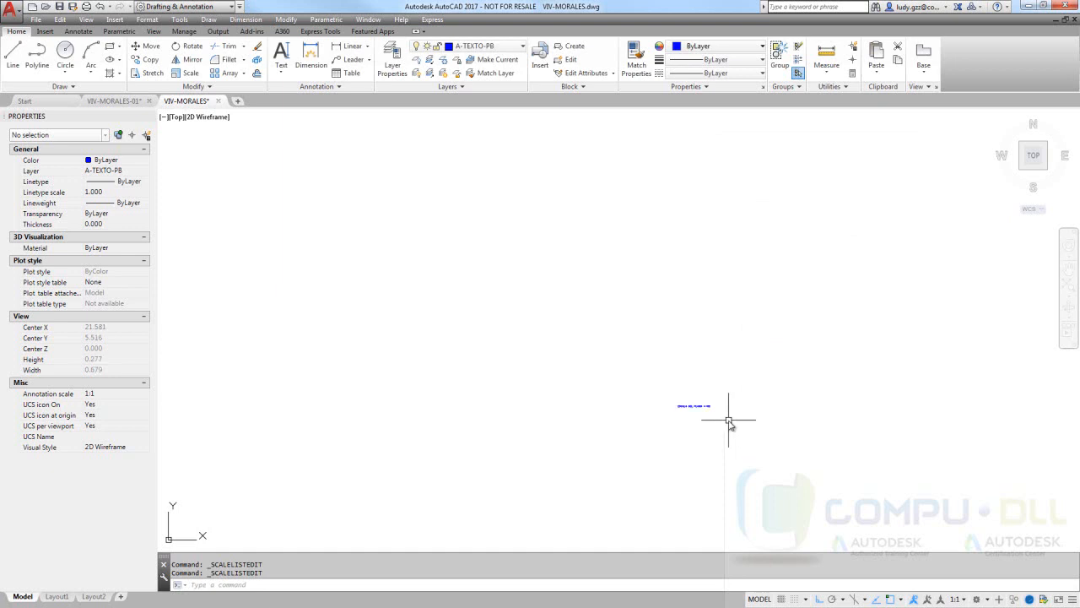
scroll(511, 357, down, 5)
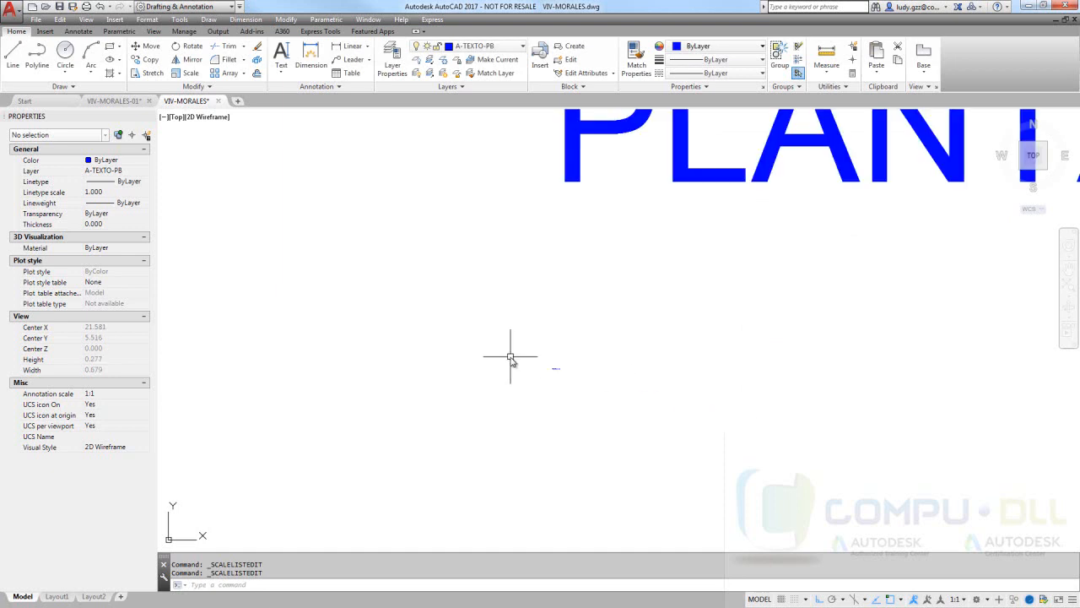
click(557, 370)
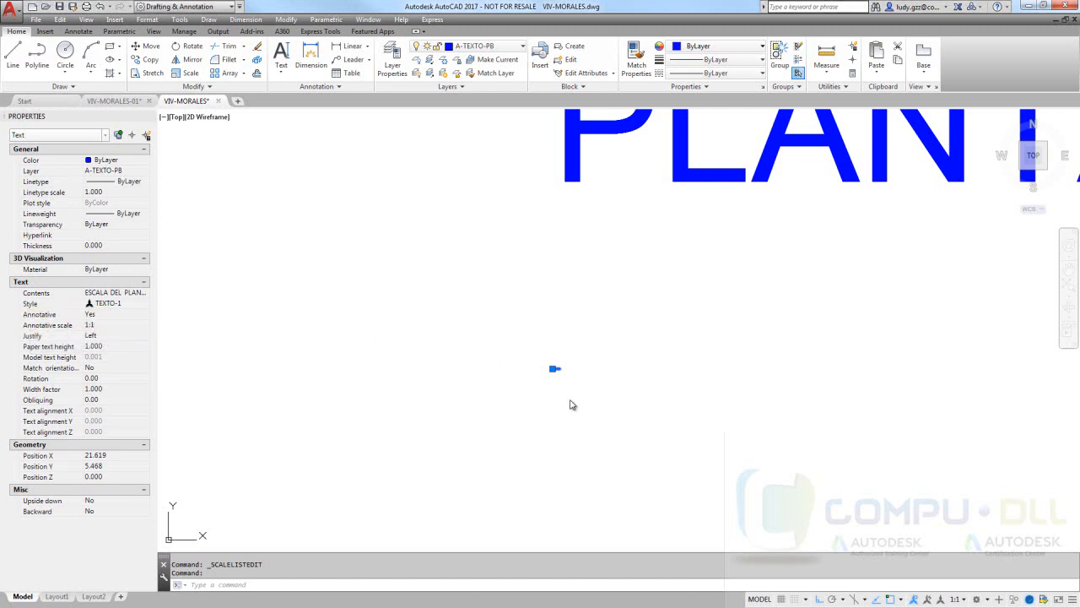
click(591, 370)
key(Escape)
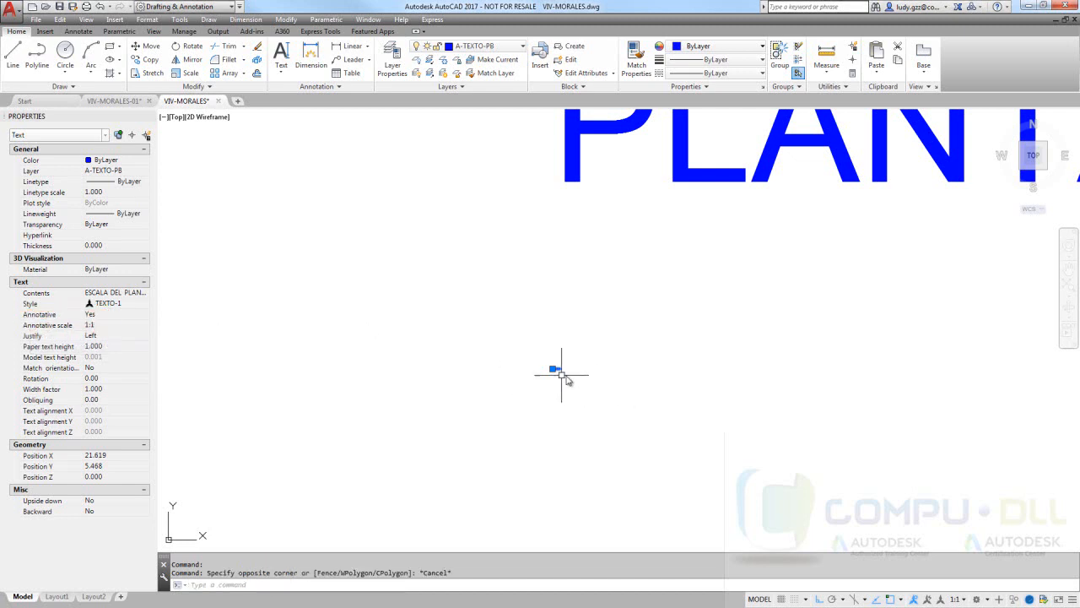
key(Escape)
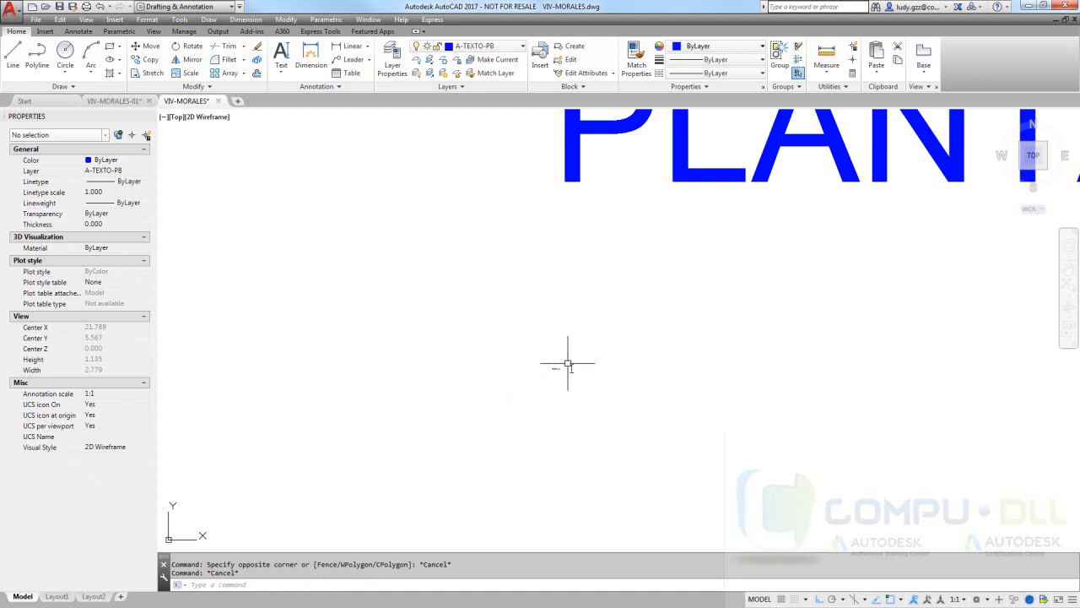
click(963, 602)
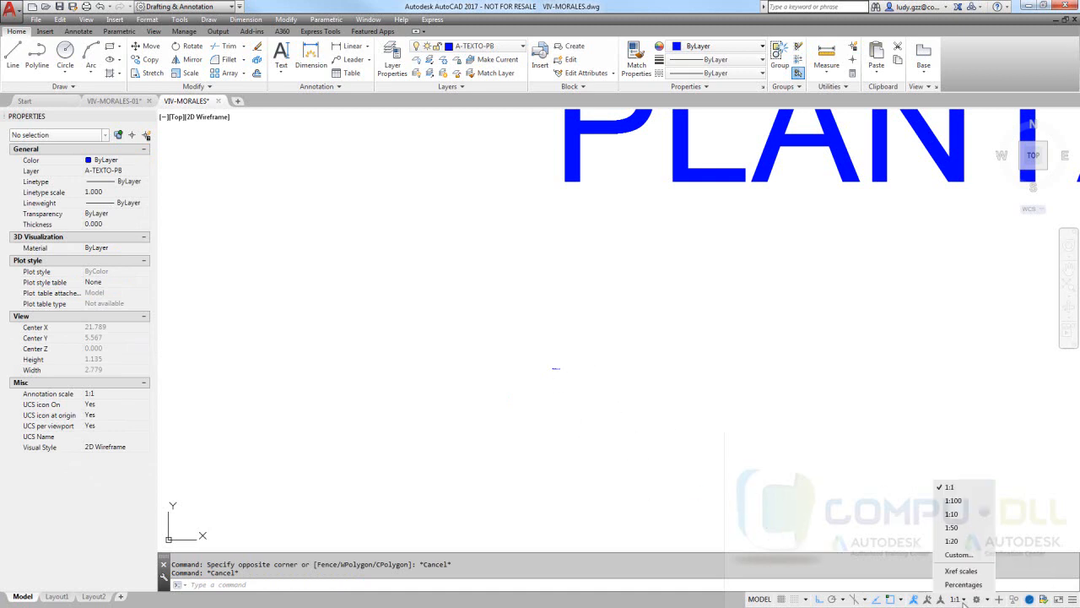
click(664, 420)
Select the ESCALA DEL PLANO 1:100 text, check its annotative scale and add the current 1:1 annotation scale to it.
click(634, 337)
click(511, 402)
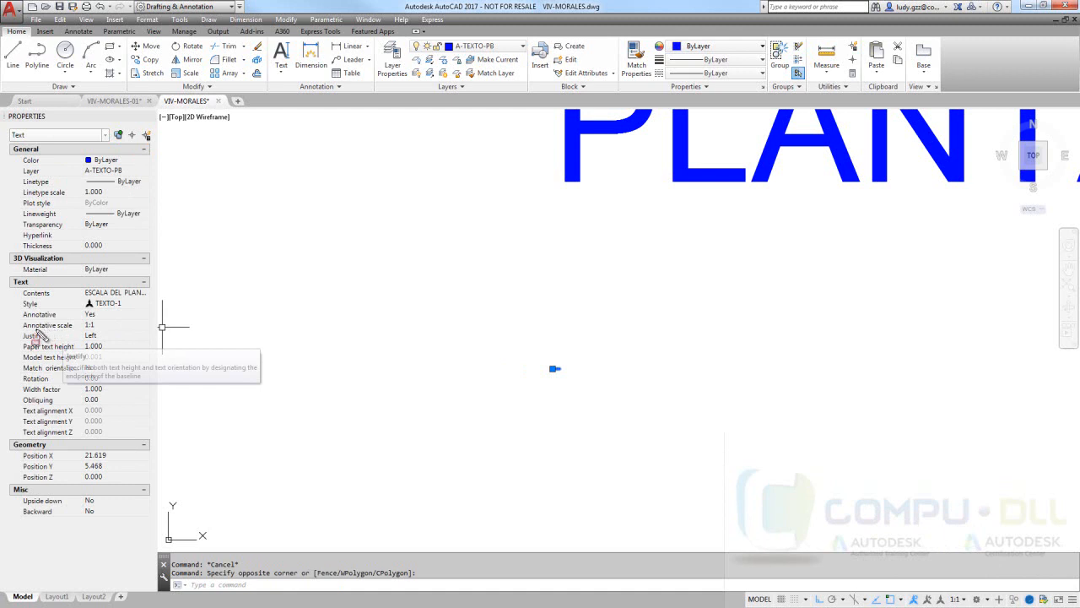
drag(18, 323, 142, 330)
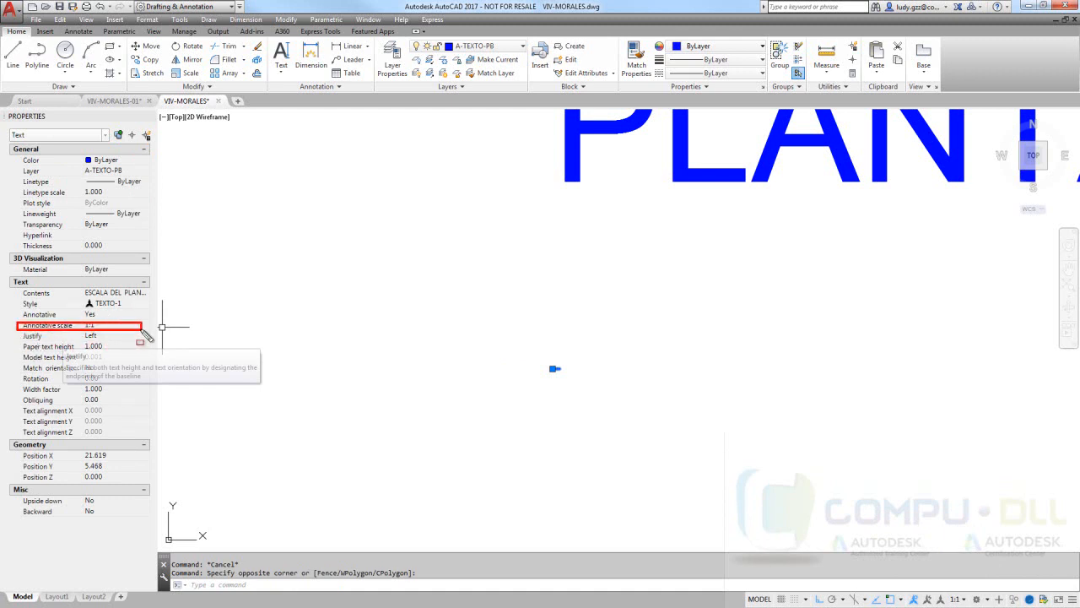
key(Escape)
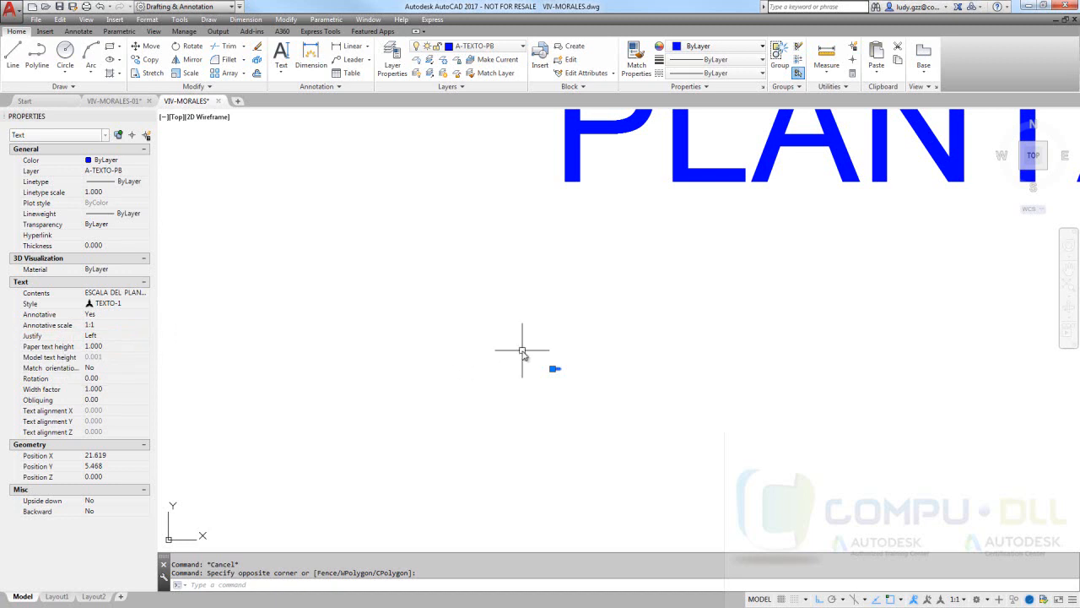
right_click(544, 376)
click(571, 384)
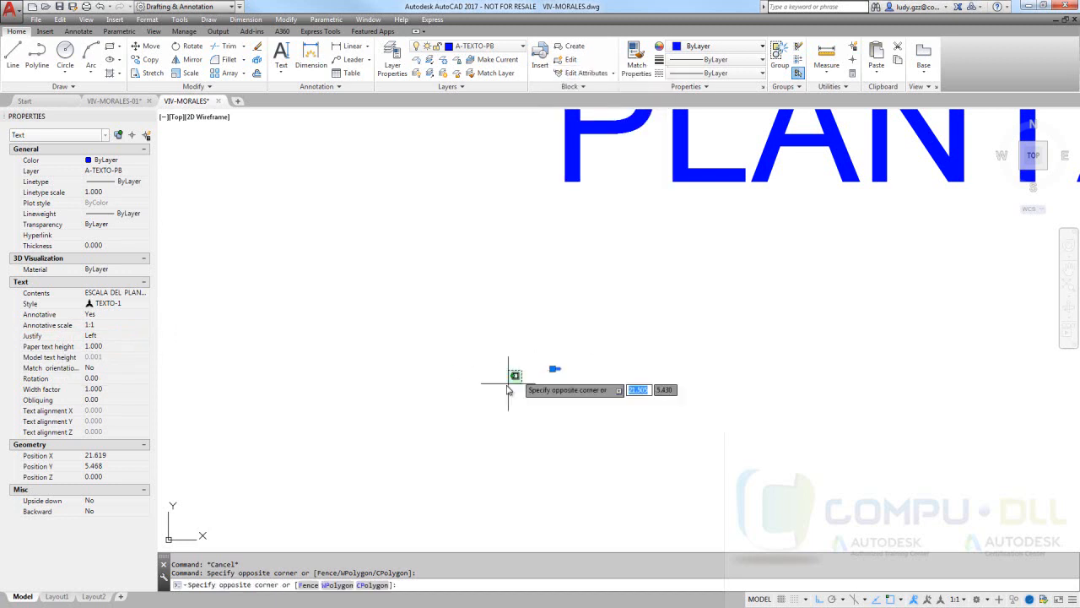
click(510, 355)
right_click(509, 357)
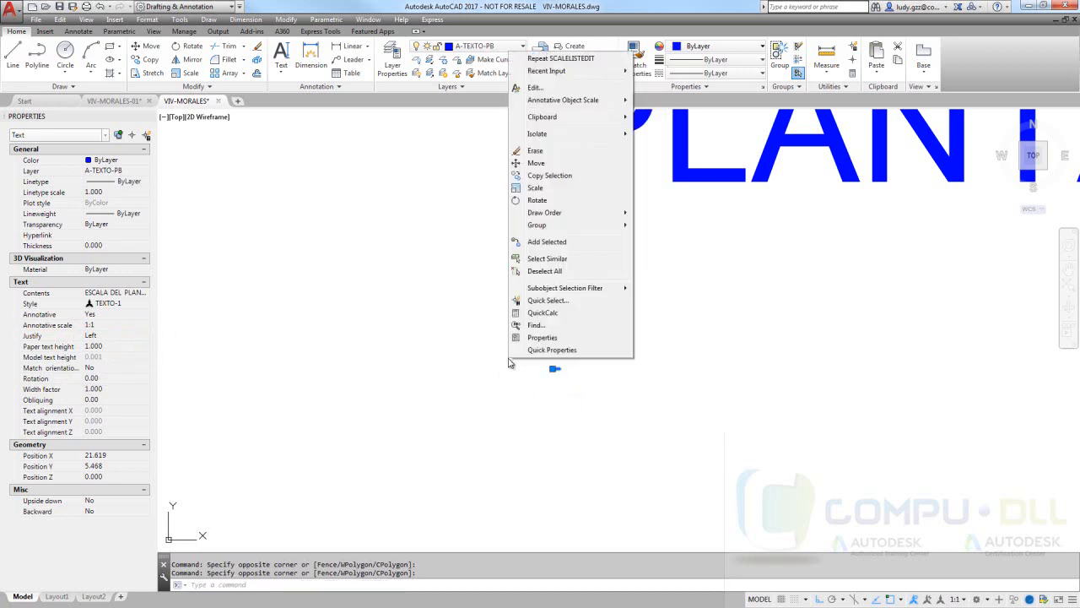
mouse_move(594, 102)
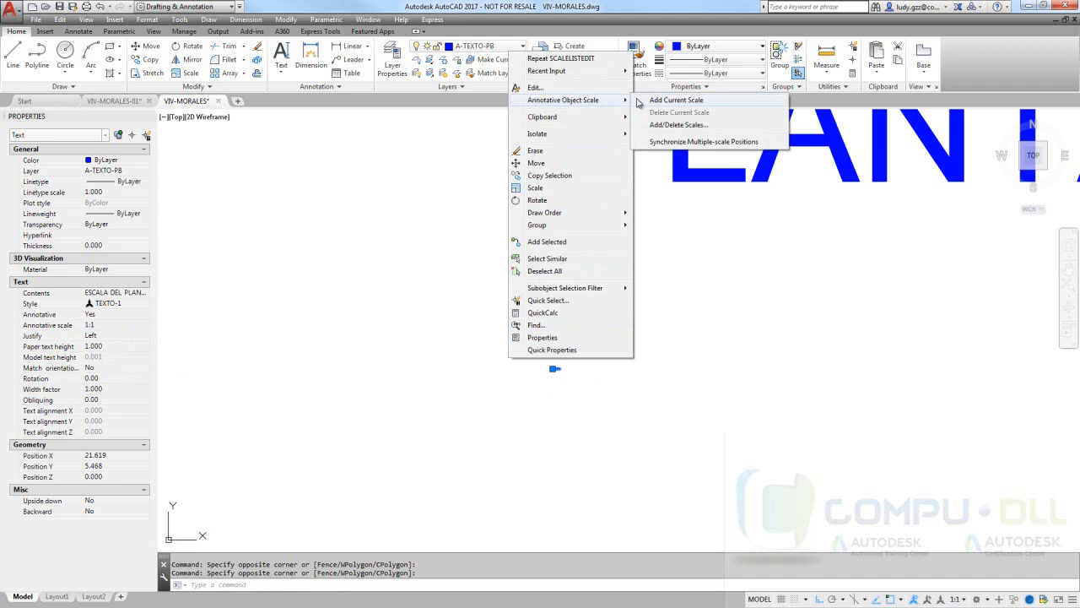
click(685, 103)
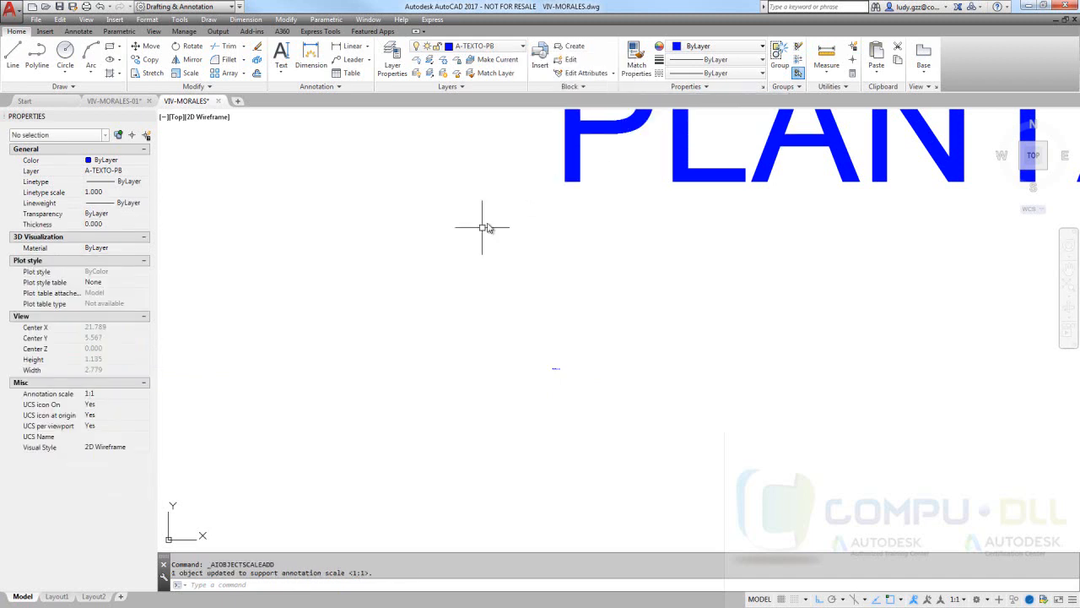
Add the 1:100, 1:10, 1:50 and 1:20 scales to the ESCALA DEL PLANO 1:100 text's annotation scales.
click(540, 355)
click(559, 372)
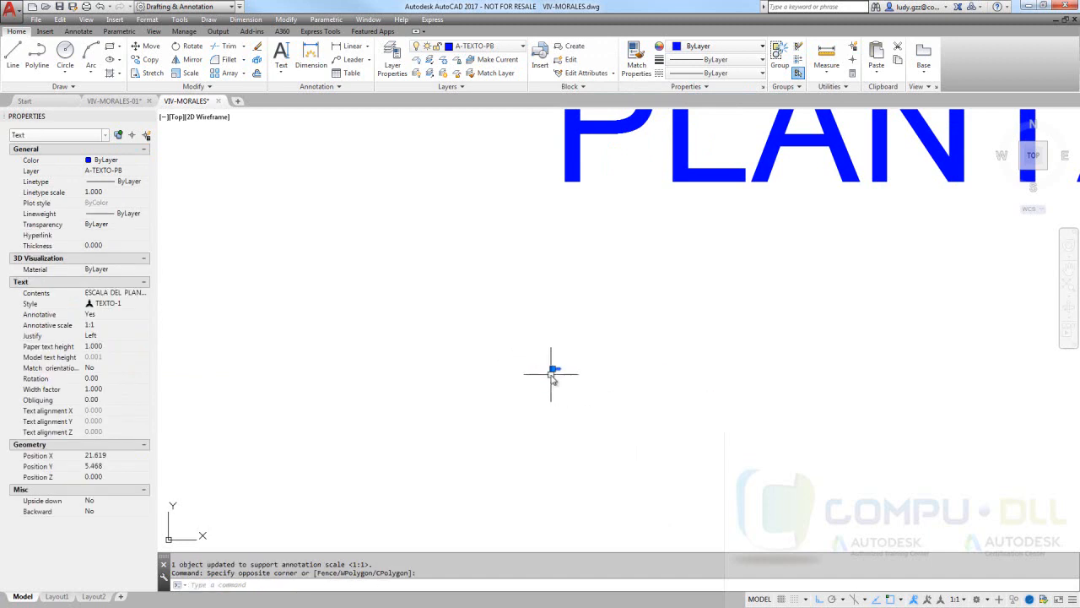
right_click(559, 376)
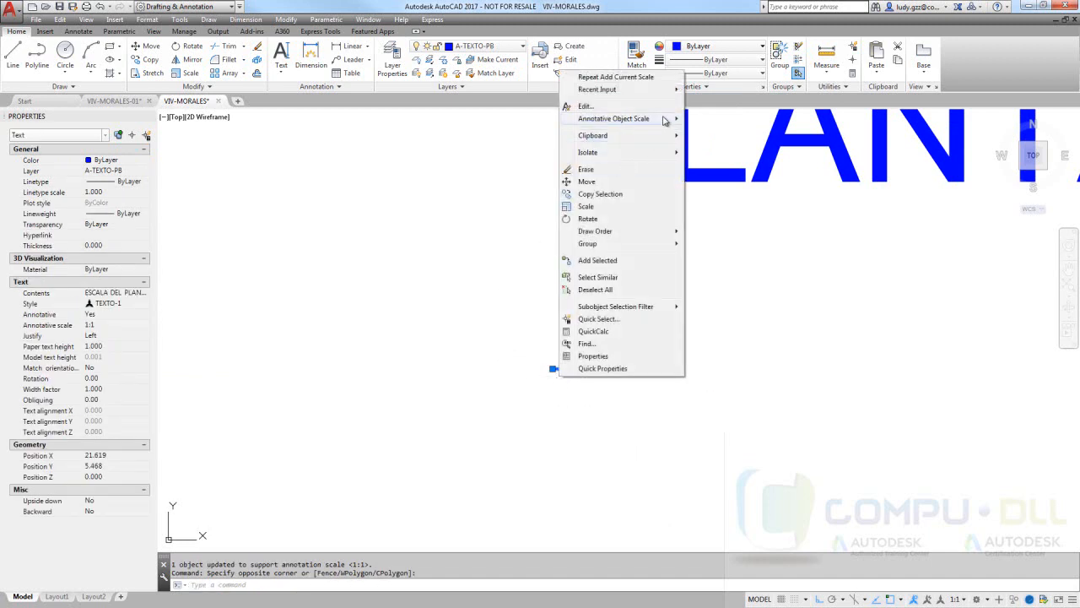
mouse_move(666, 120)
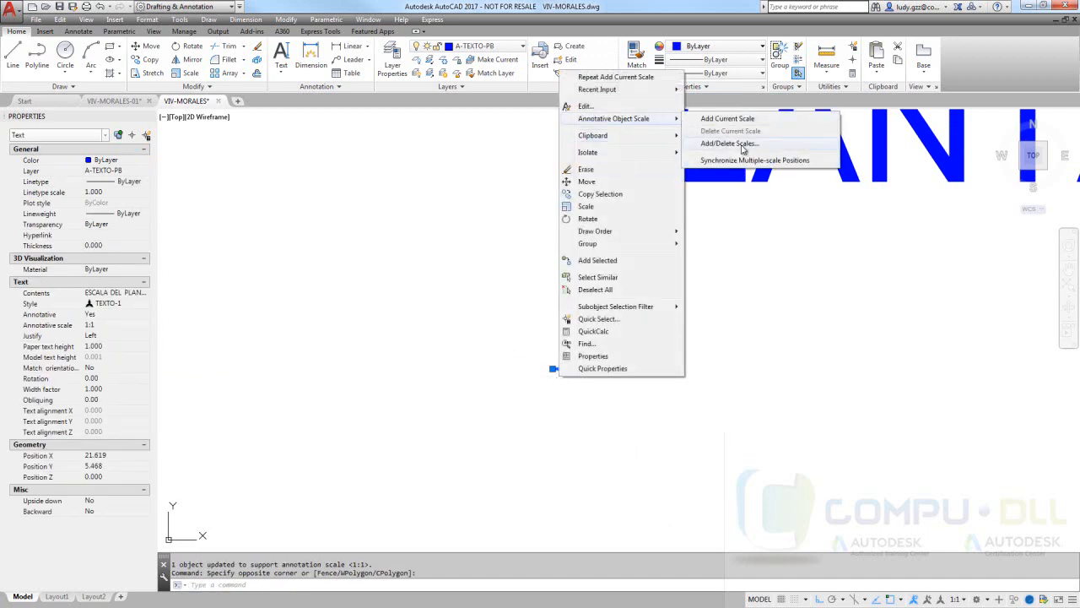
click(743, 145)
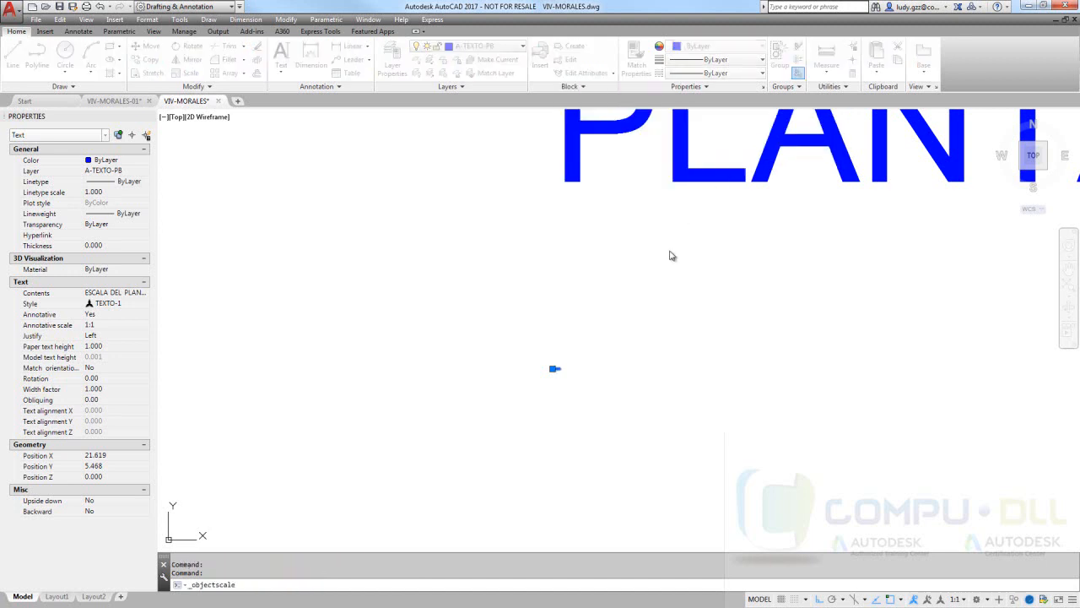
mouse_move(507, 171)
mouse_down()
mouse_move(810, 176)
mouse_move(805, 208)
mouse_up()
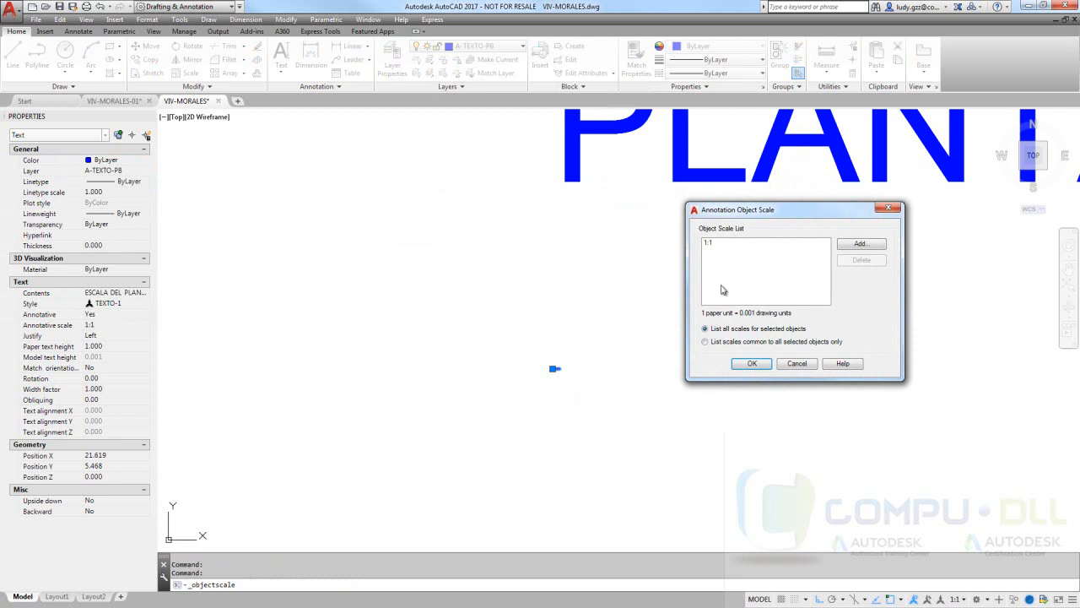
click(861, 245)
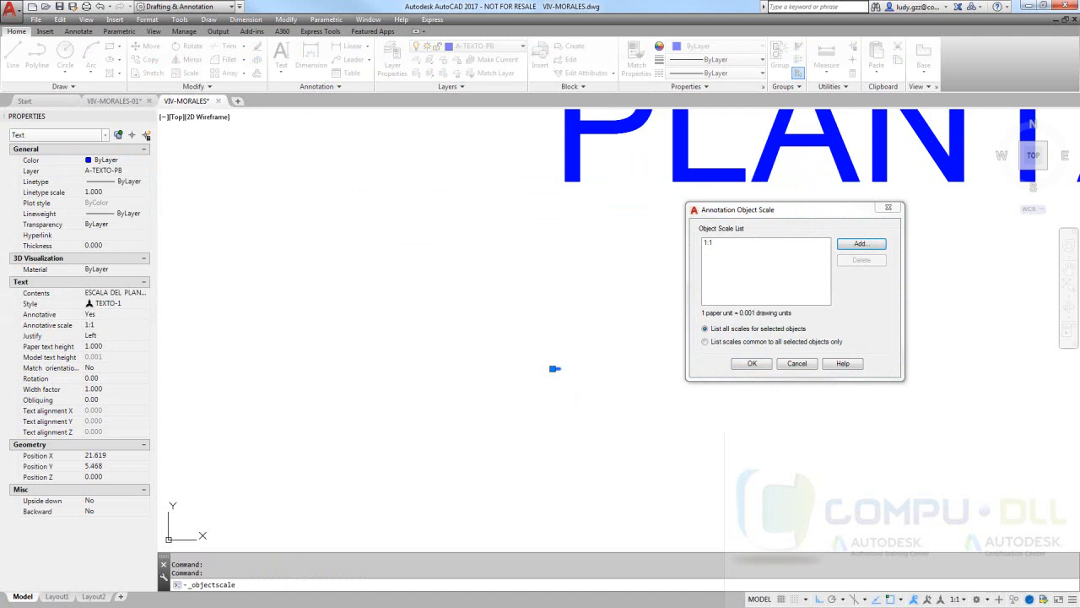
click(779, 247)
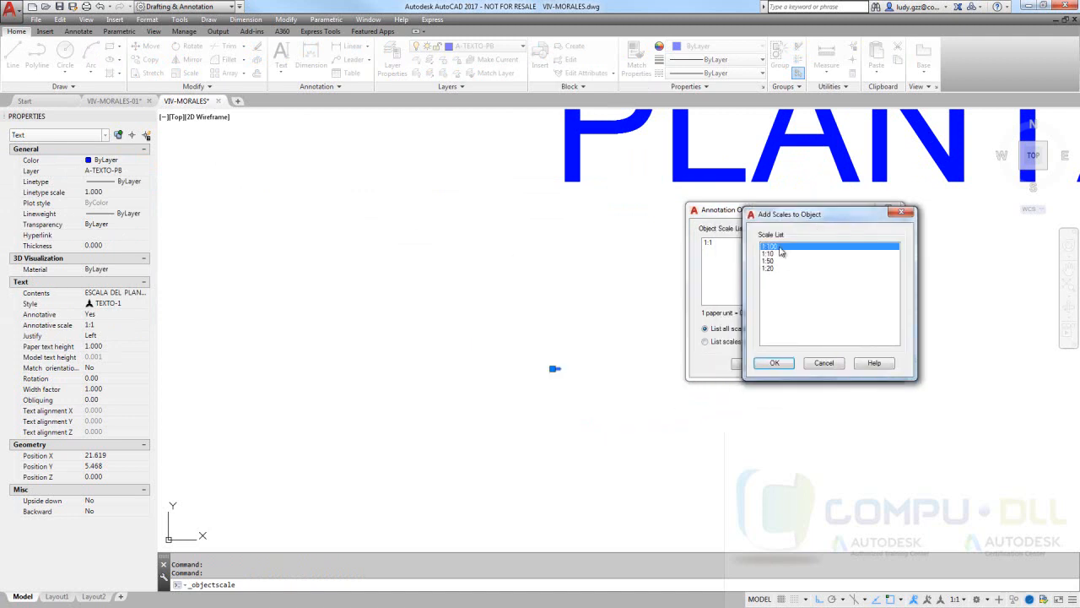
shift+click(772, 270)
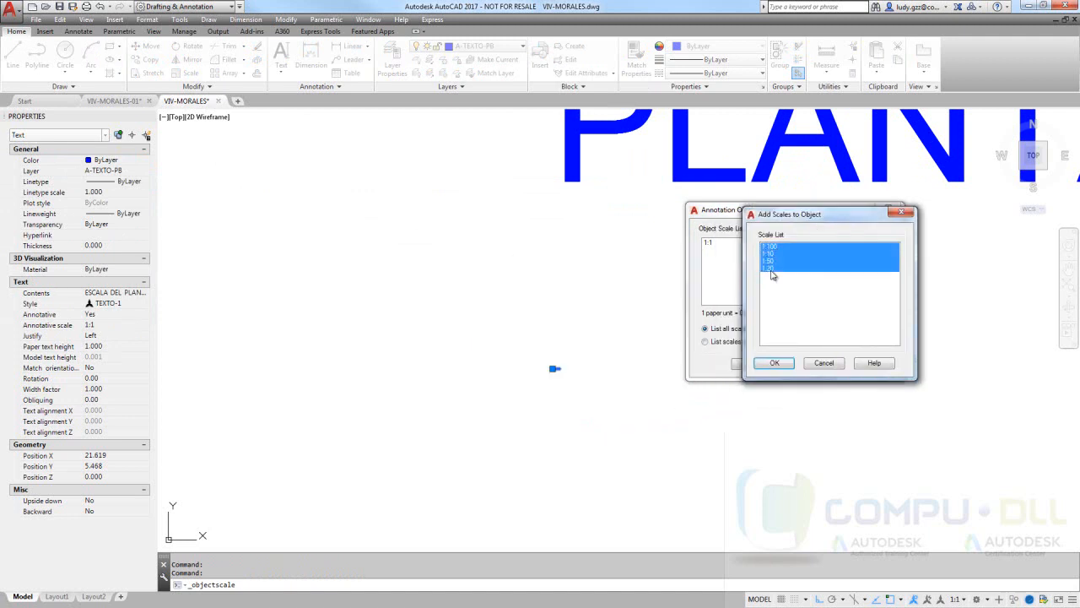
click(768, 364)
click(750, 363)
click(658, 400)
click(622, 439)
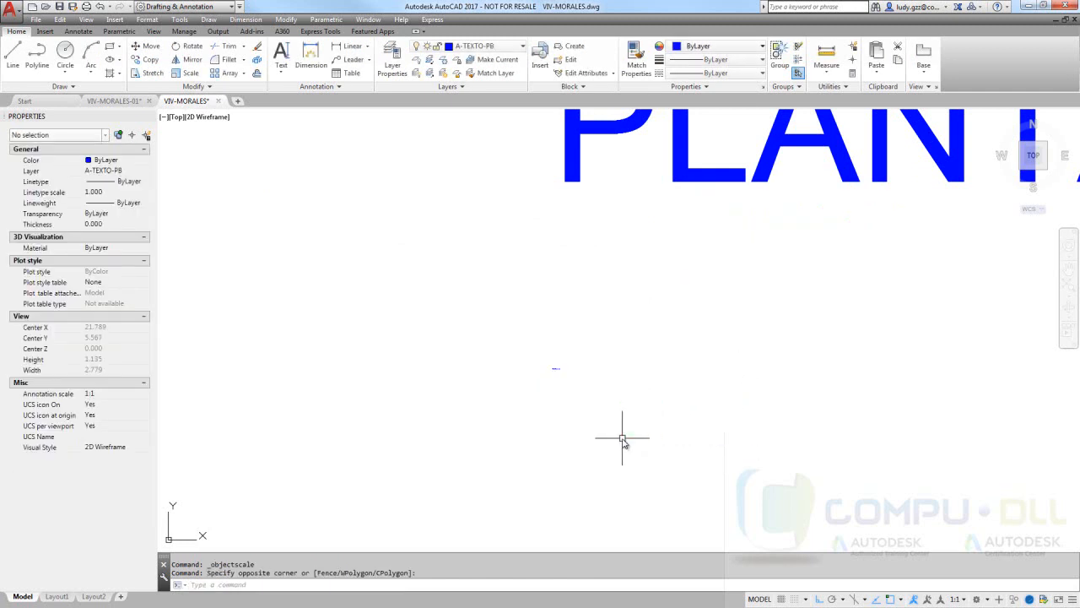
Switch the annotation scale through 1:100, 1:10, 1:50 and 1:20 to compare the size of the ESCALA DEL PLANO text.
click(964, 600)
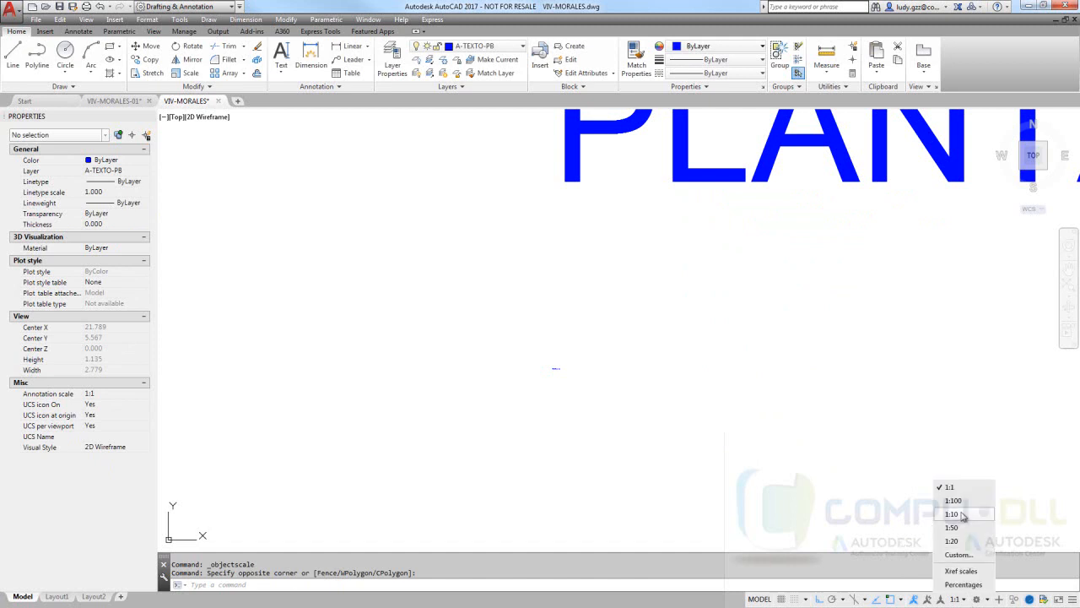
click(952, 501)
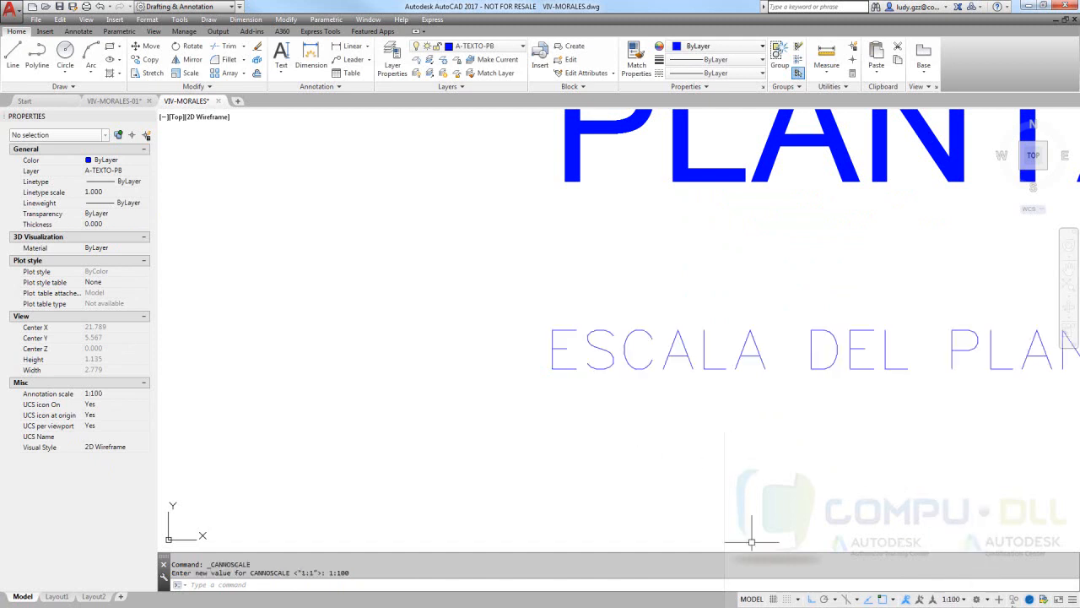
click(964, 600)
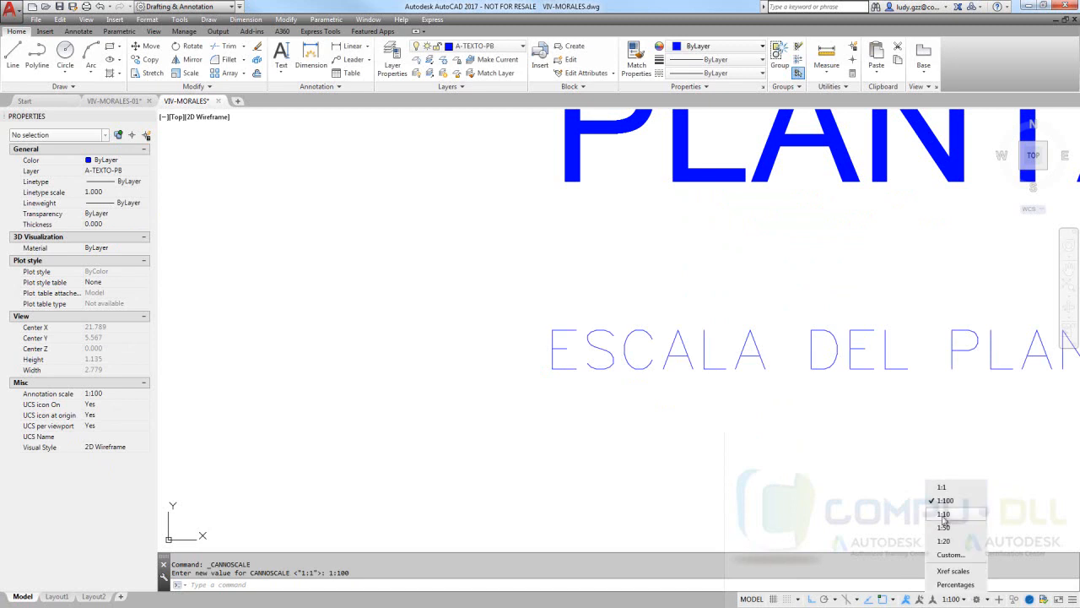
click(946, 516)
click(959, 600)
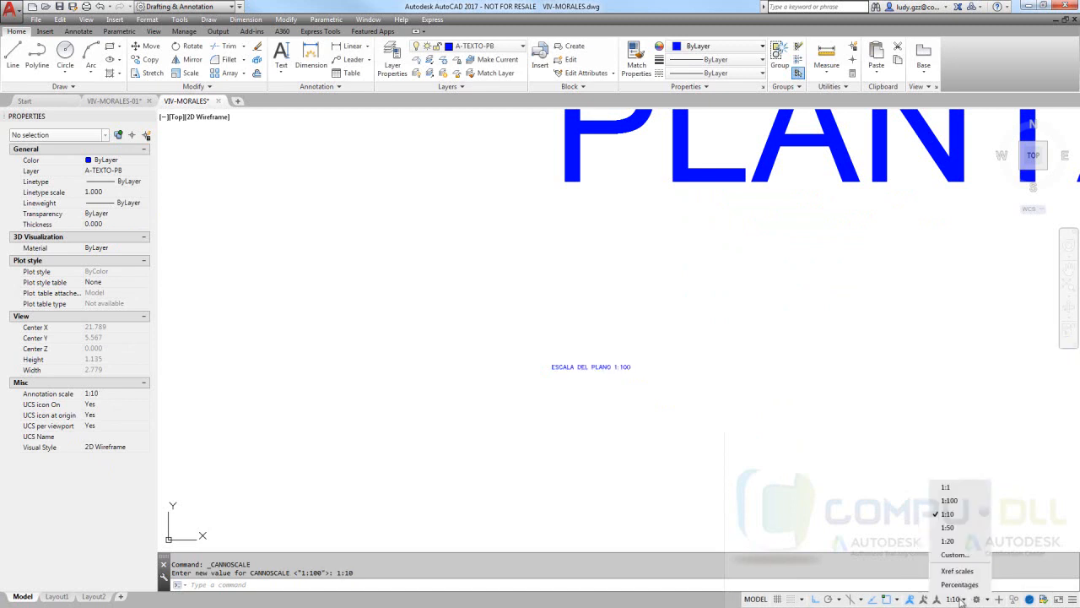
click(954, 533)
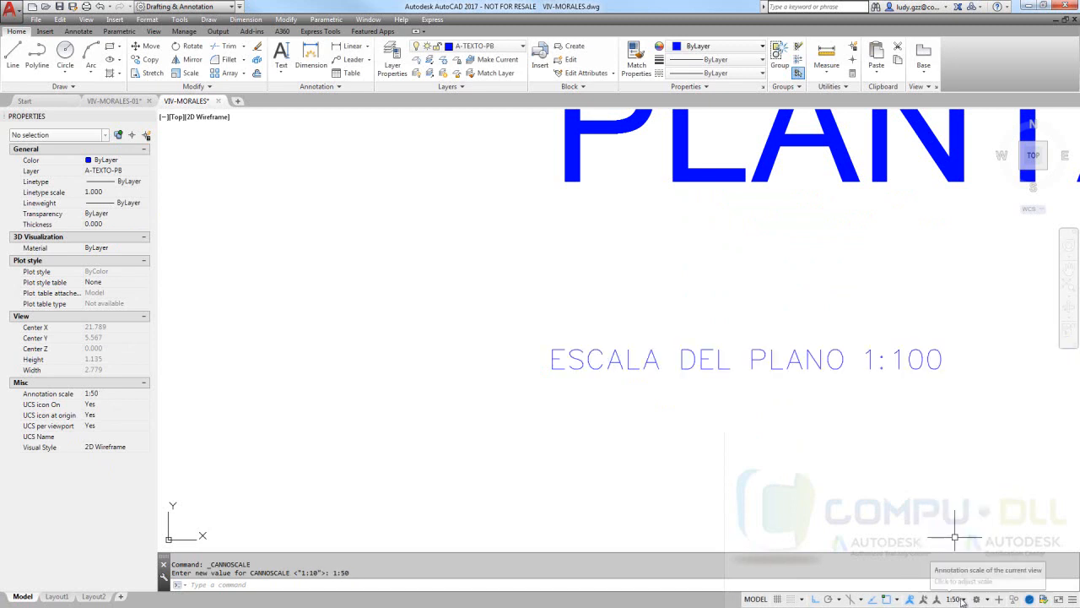
click(962, 600)
click(958, 543)
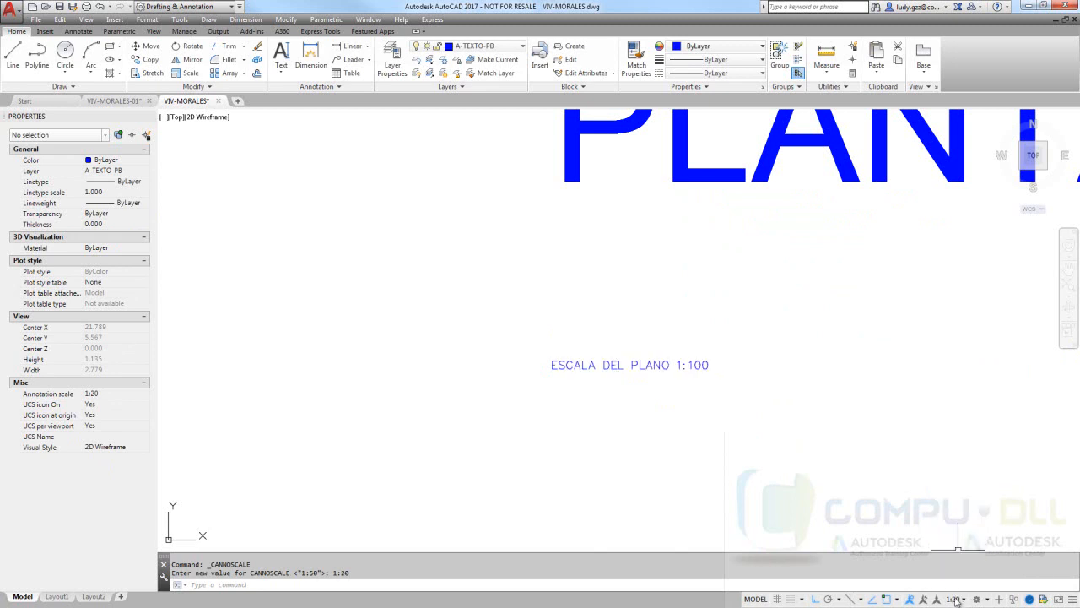
Set the annotation scale to 1:100, compare the text once more at 1:10, and return to 1:100.
click(957, 600)
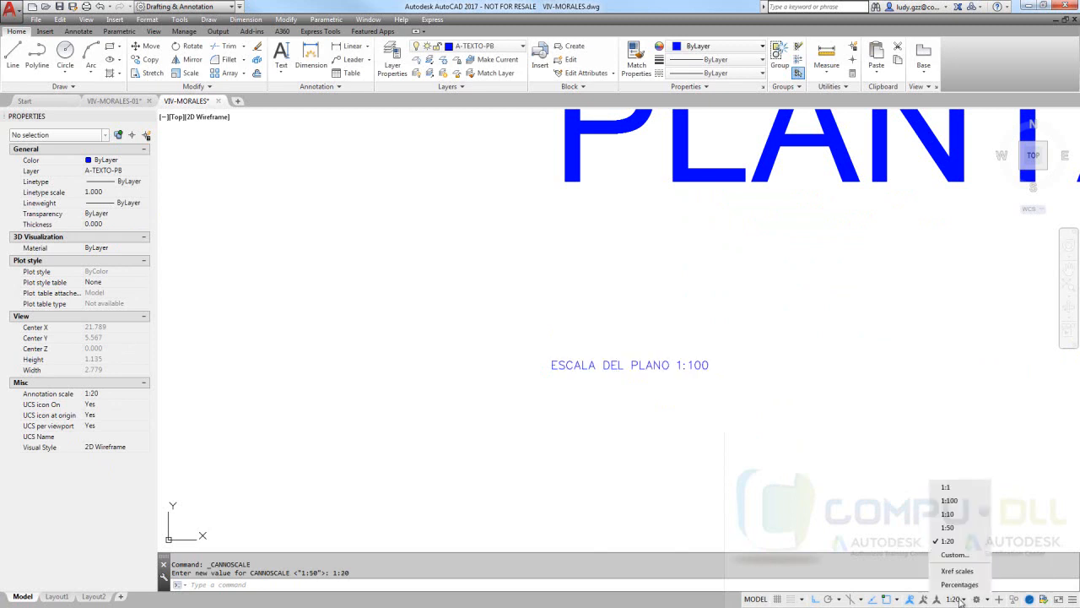
click(960, 504)
click(951, 599)
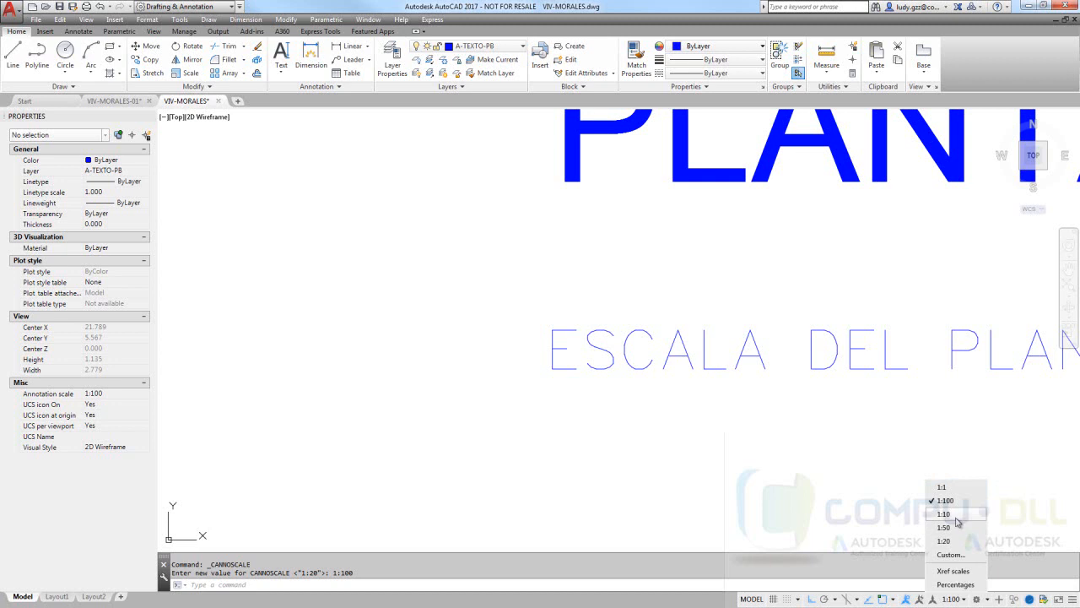
click(944, 514)
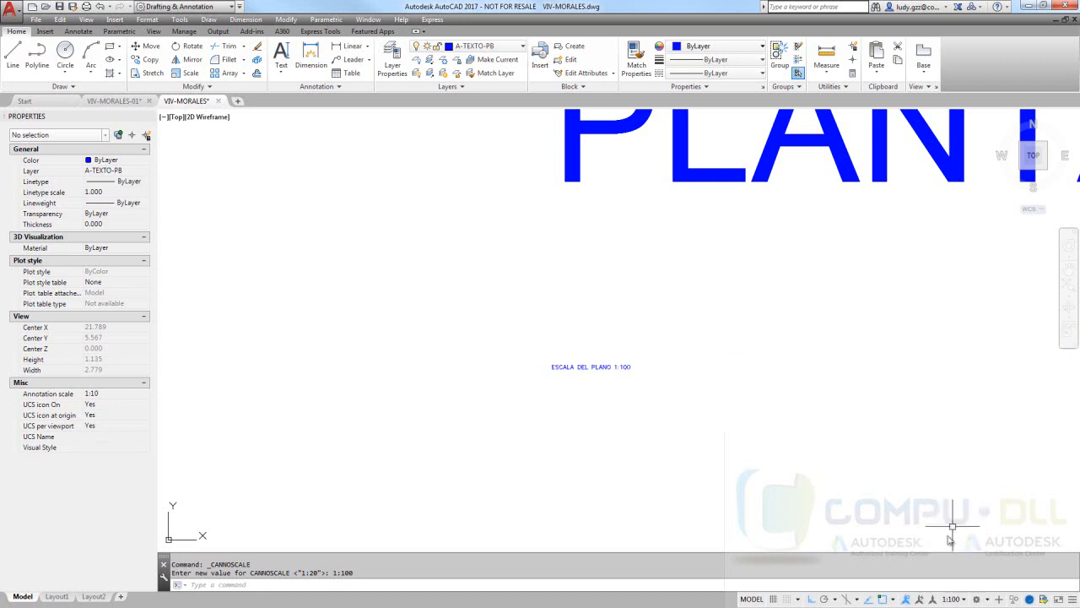
click(954, 599)
click(960, 503)
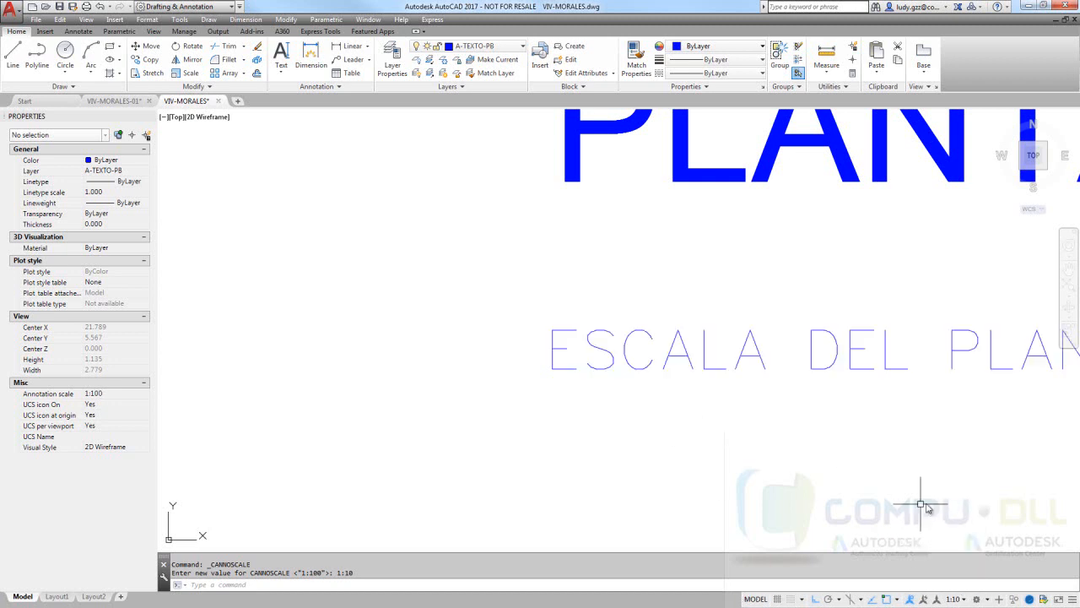
Inspect the annotative setting and height of the PLANTA BAJA title, and view the plan in Layout1 before returning to model space.
scroll(571, 416, down, 8)
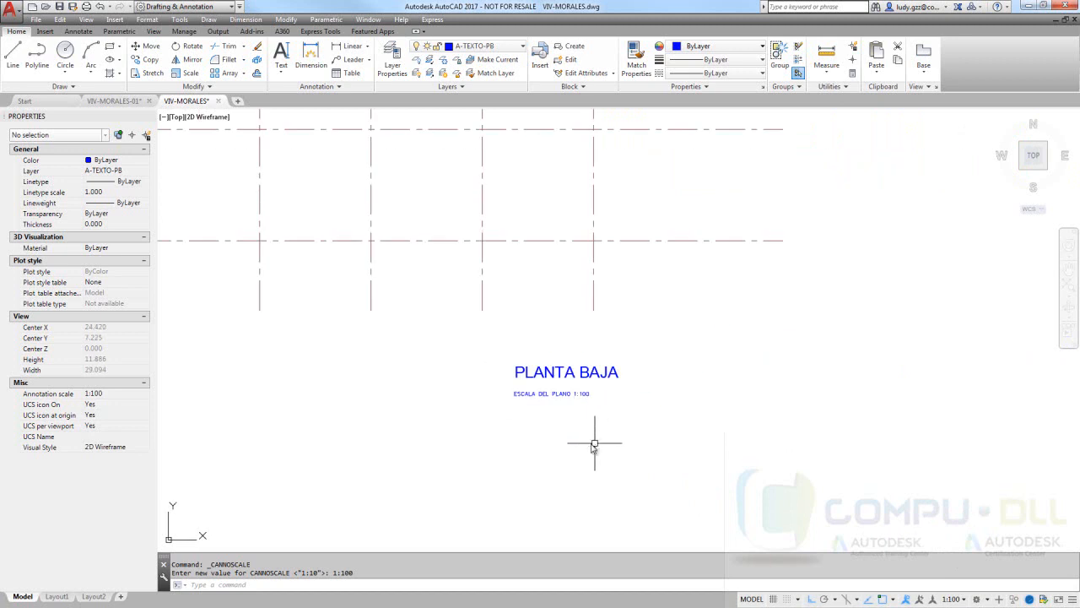
scroll(576, 396, down, 2)
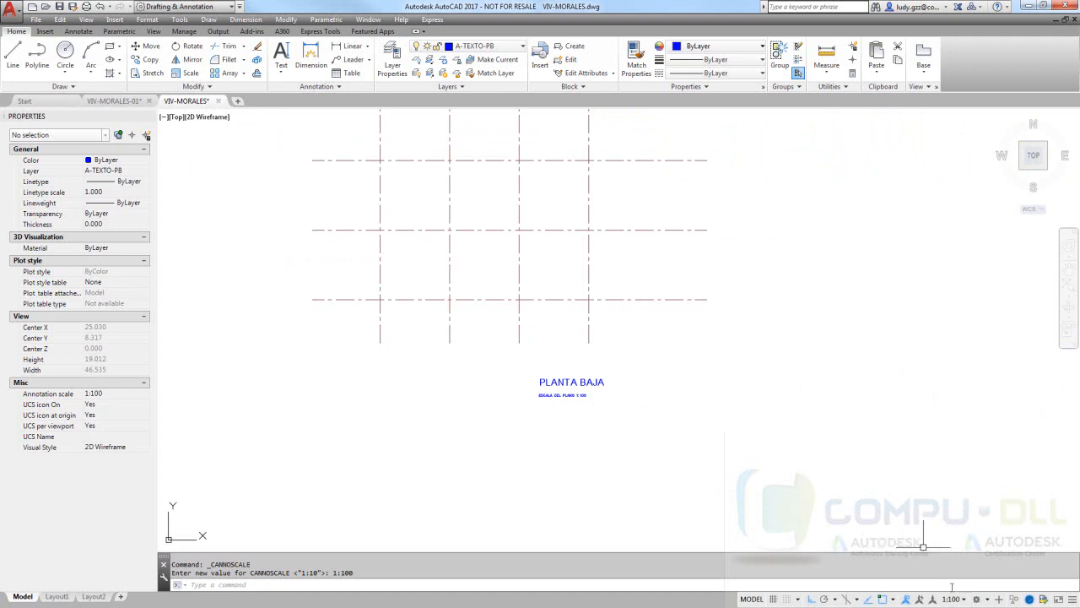
scroll(567, 382, up, 2)
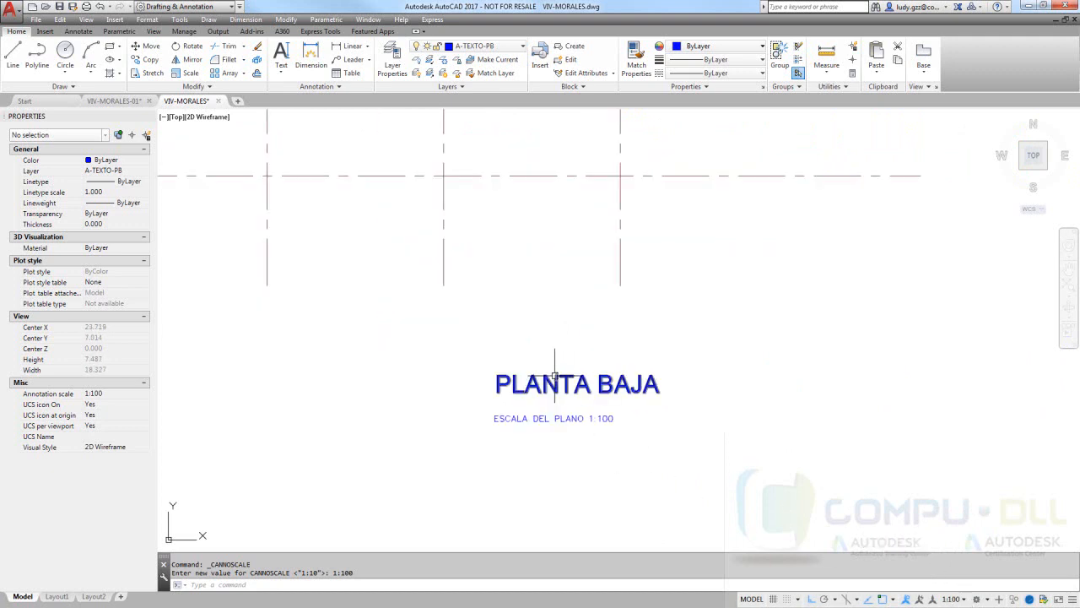
click(547, 382)
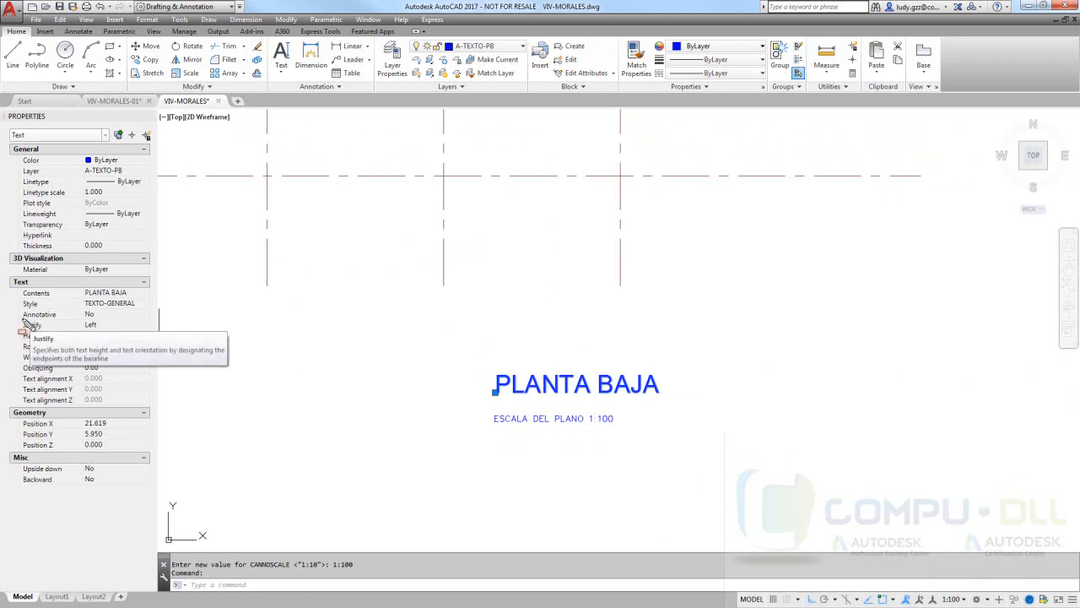
mouse_move(14, 308)
mouse_down()
mouse_move(46, 322)
mouse_move(110, 321)
mouse_up()
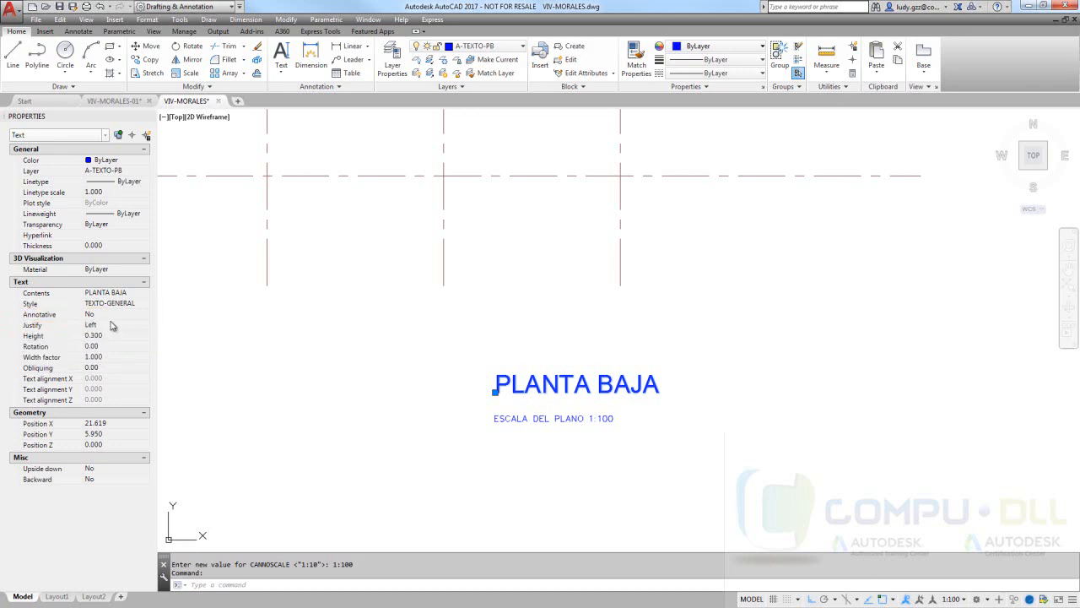
click(711, 385)
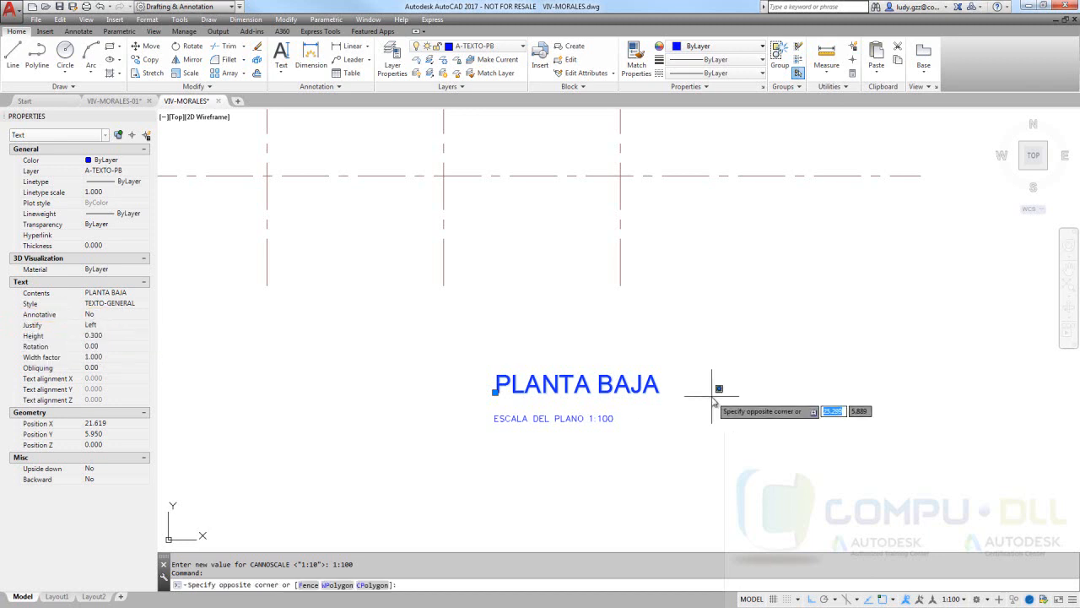
key(Escape)
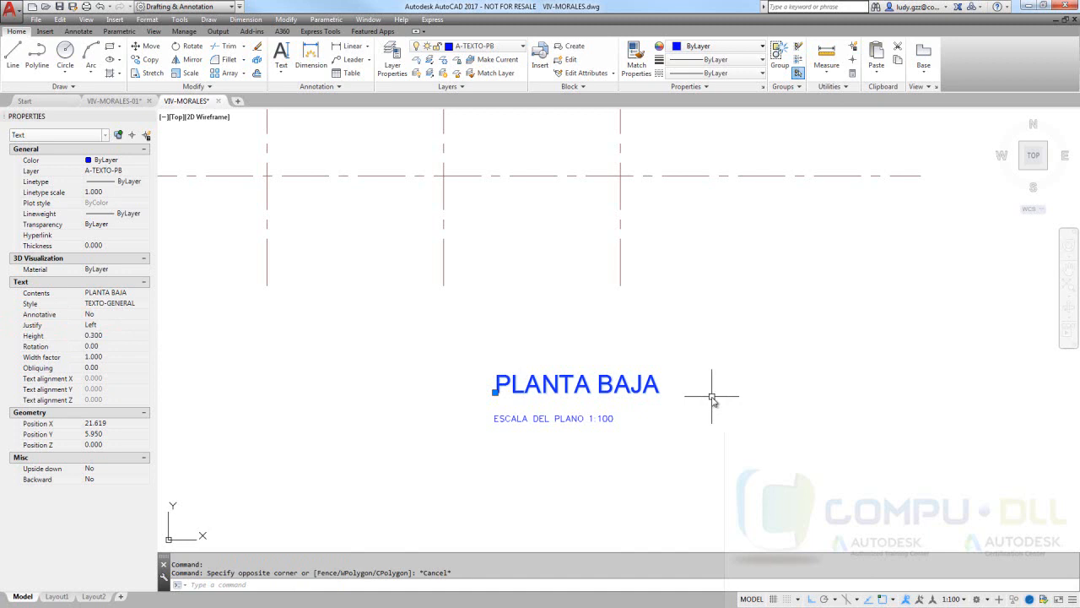
click(56, 596)
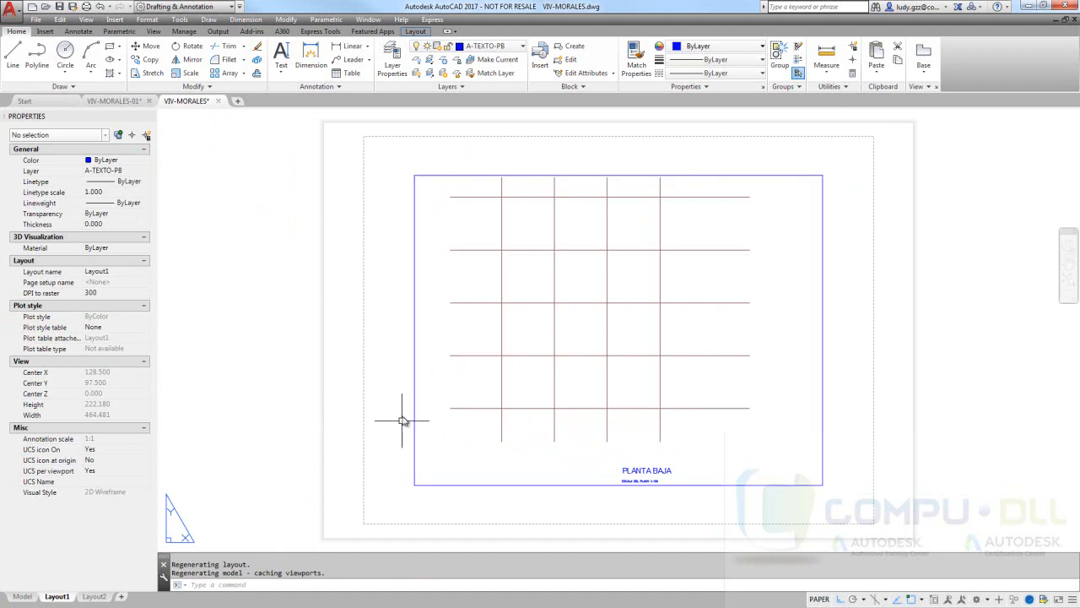
click(26, 597)
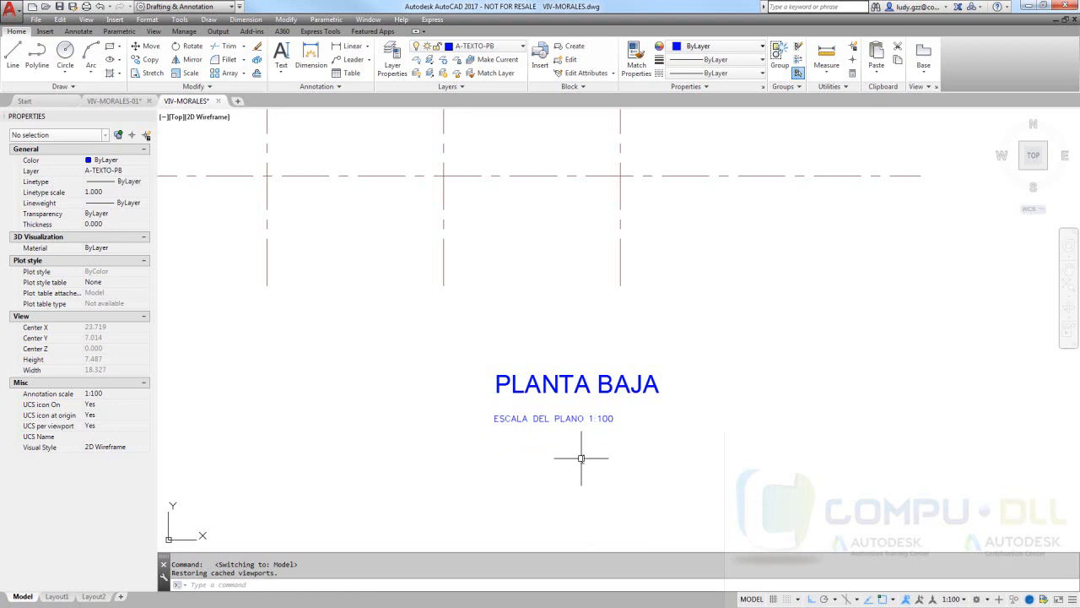
Examine the paper text height of the ESCALA DEL PLANO 1:100 text and clear the selection.
click(553, 426)
click(497, 416)
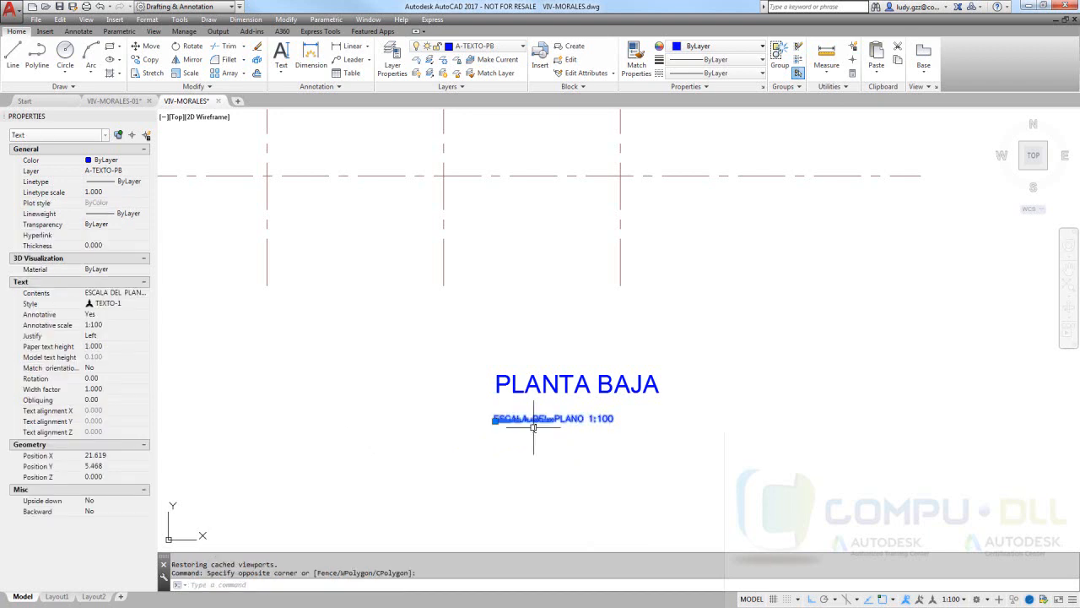
click(48, 348)
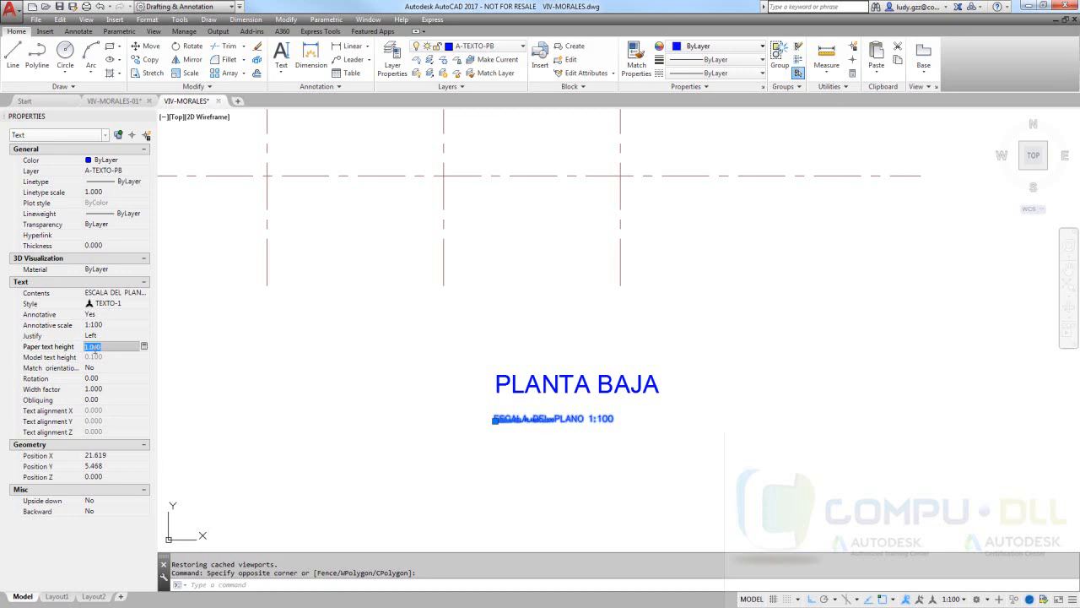
key(Escape)
key(Escape)
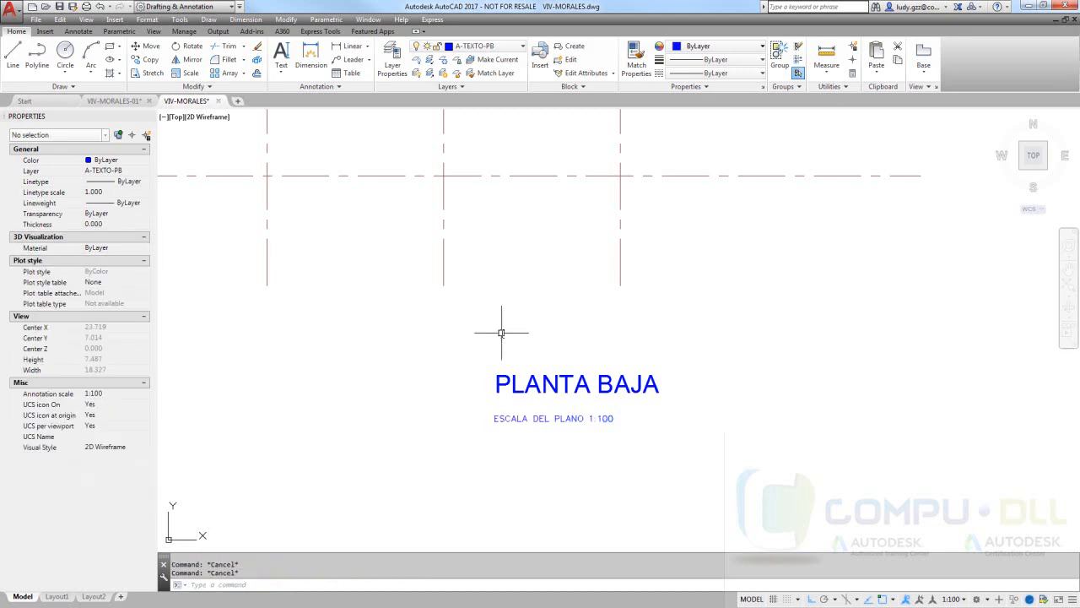
Create a new text style named TEXTO-2 based on the annotative TEXTO-1 style.
click(147, 19)
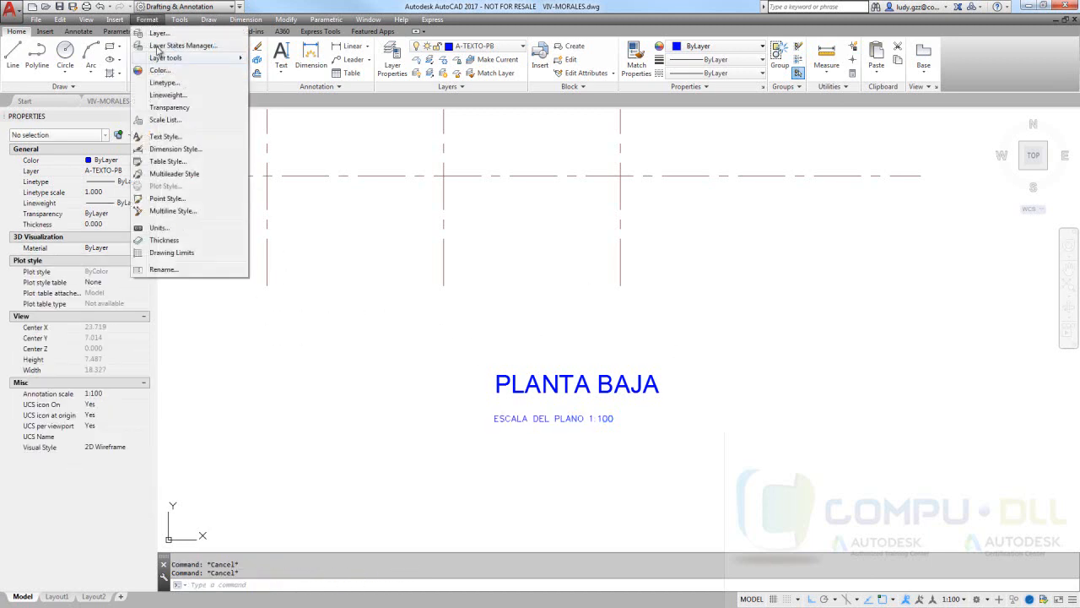
click(164, 136)
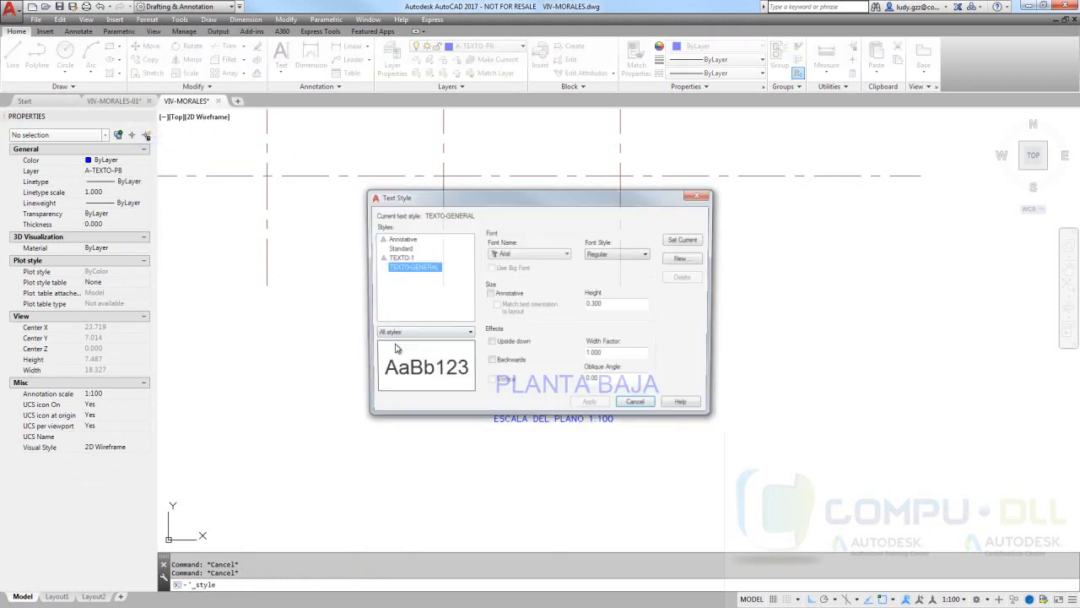
click(393, 248)
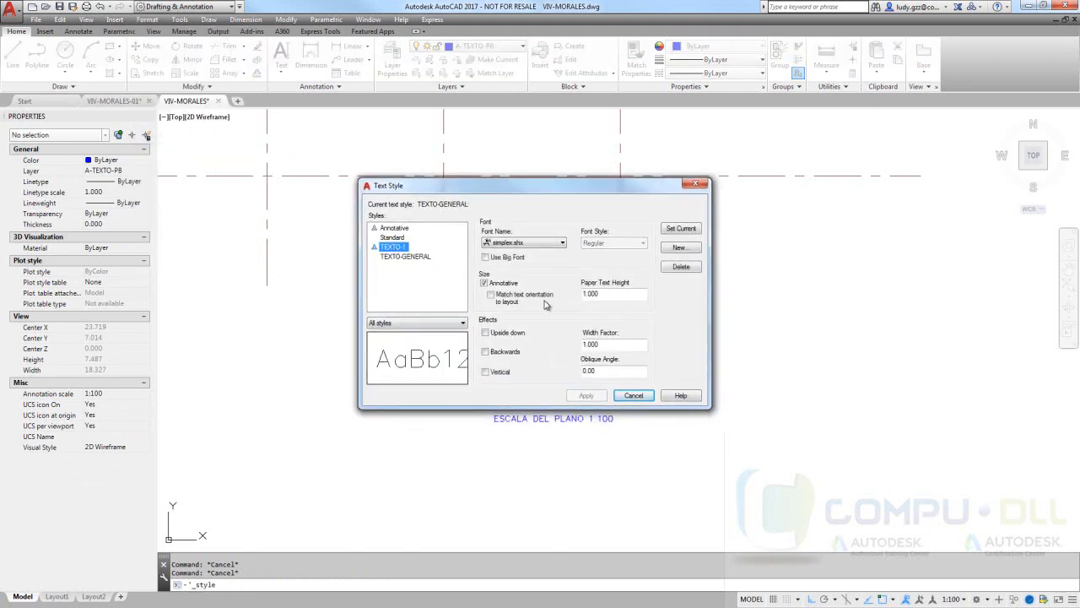
click(692, 248)
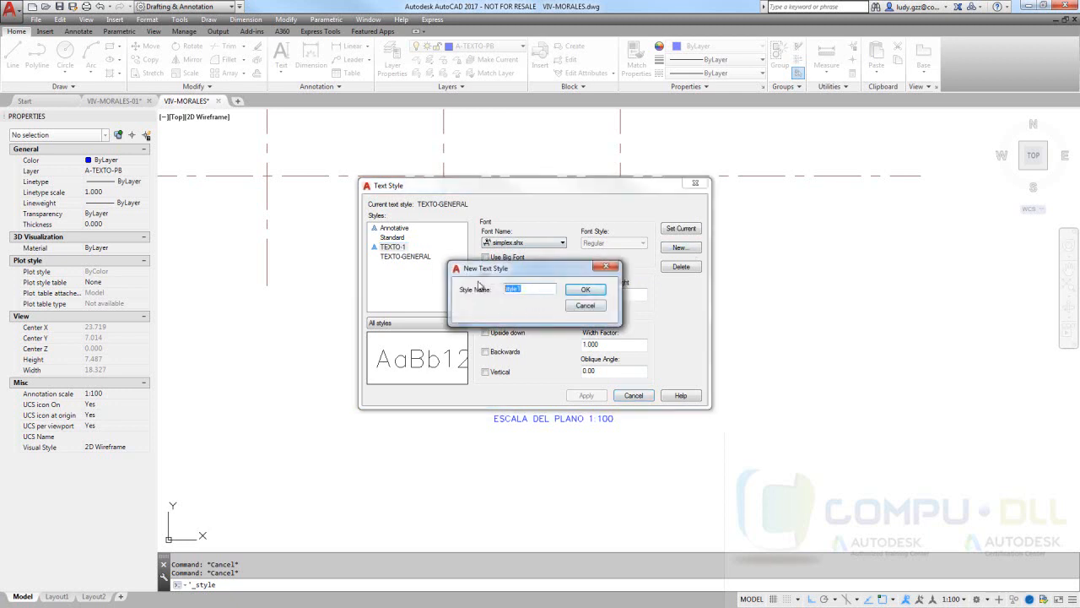
text(TEXTO-2)
click(586, 290)
Set the TEXTO-2 style's font to Arial and its paper text height to 2.
click(548, 244)
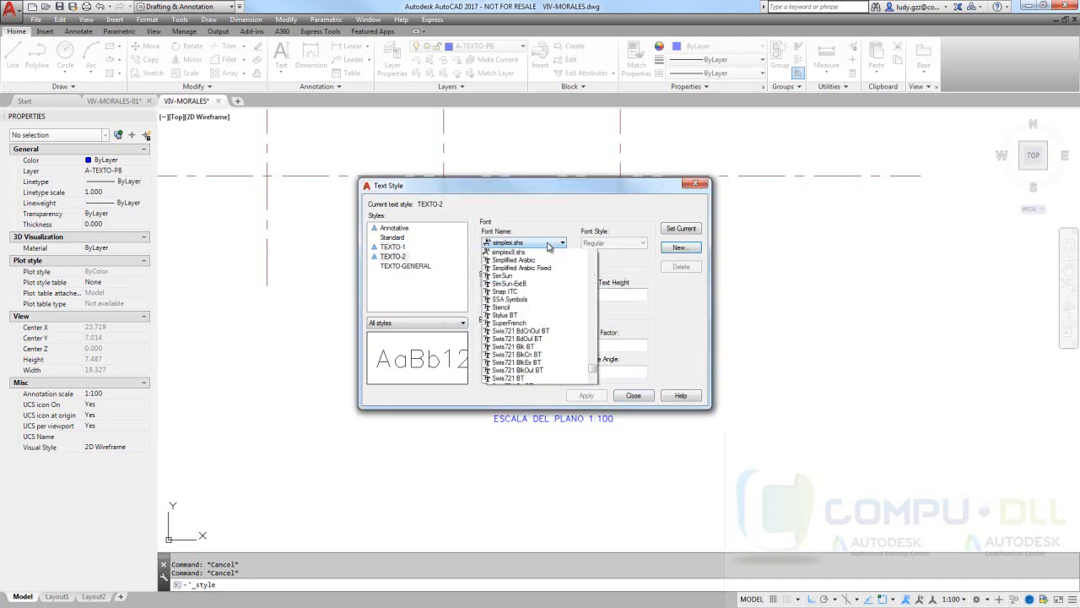
key(a)
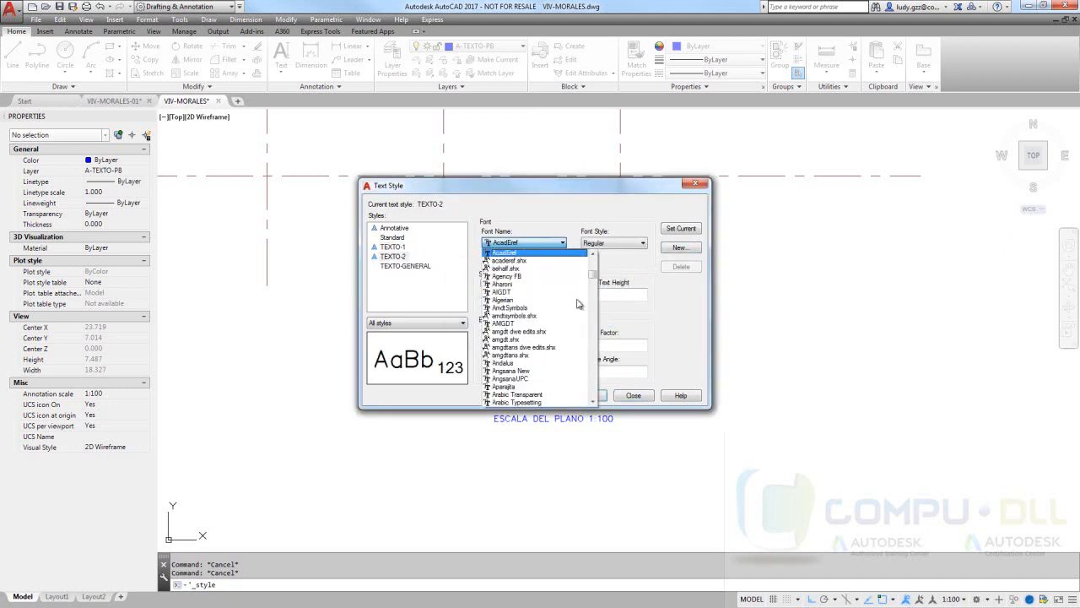
drag(593, 276, 546, 297)
click(512, 262)
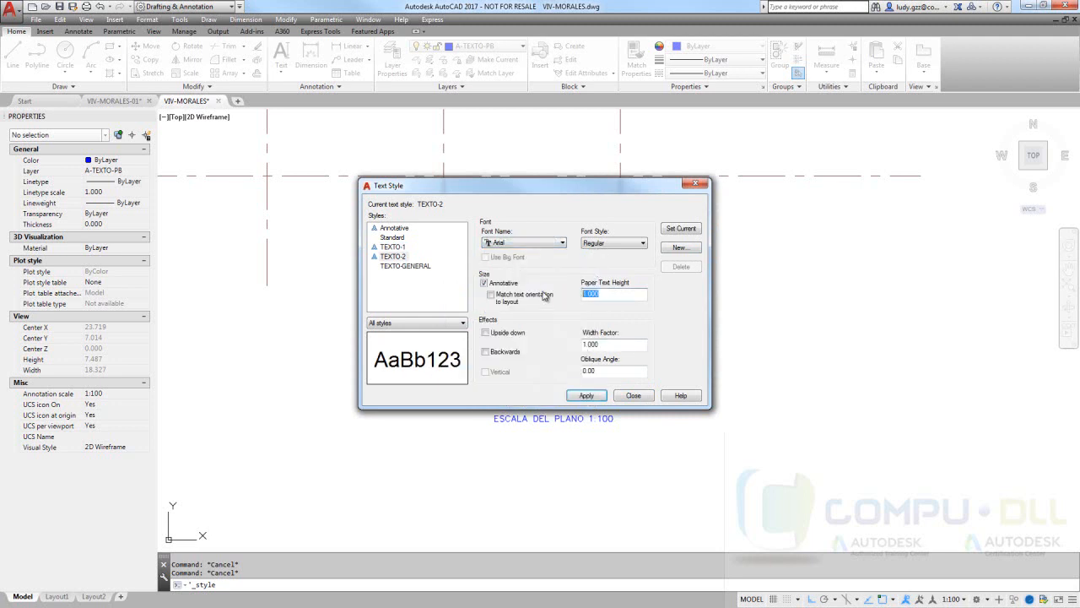
key(BackSpace)
text(2)
Create an annotative Arial text style named TEXTO-3 with a paper text height of 3.
click(680, 247)
click(516, 326)
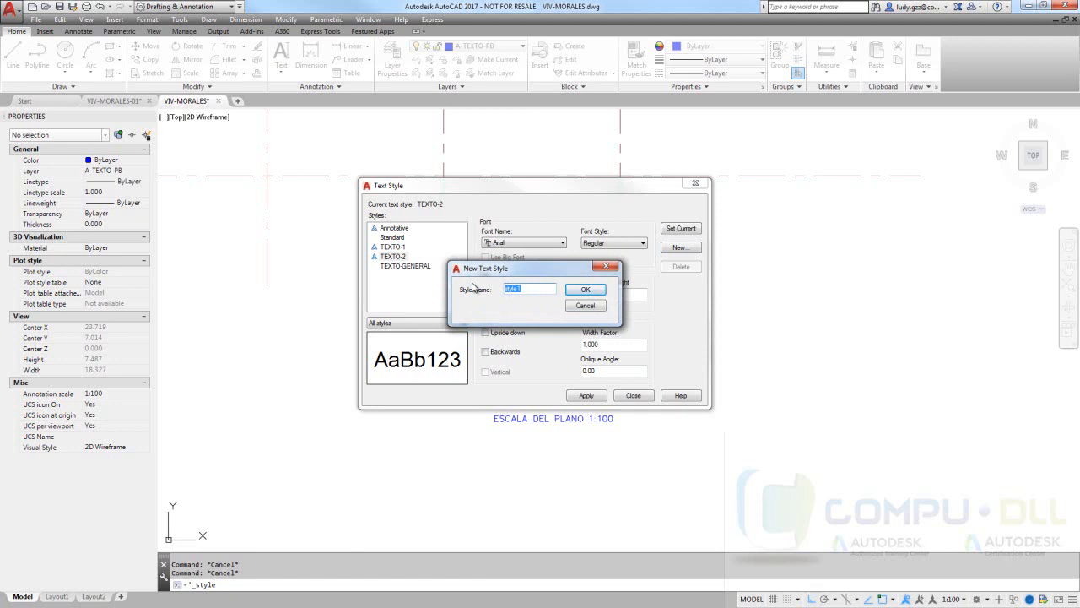
text(TEXTO-3)
click(582, 292)
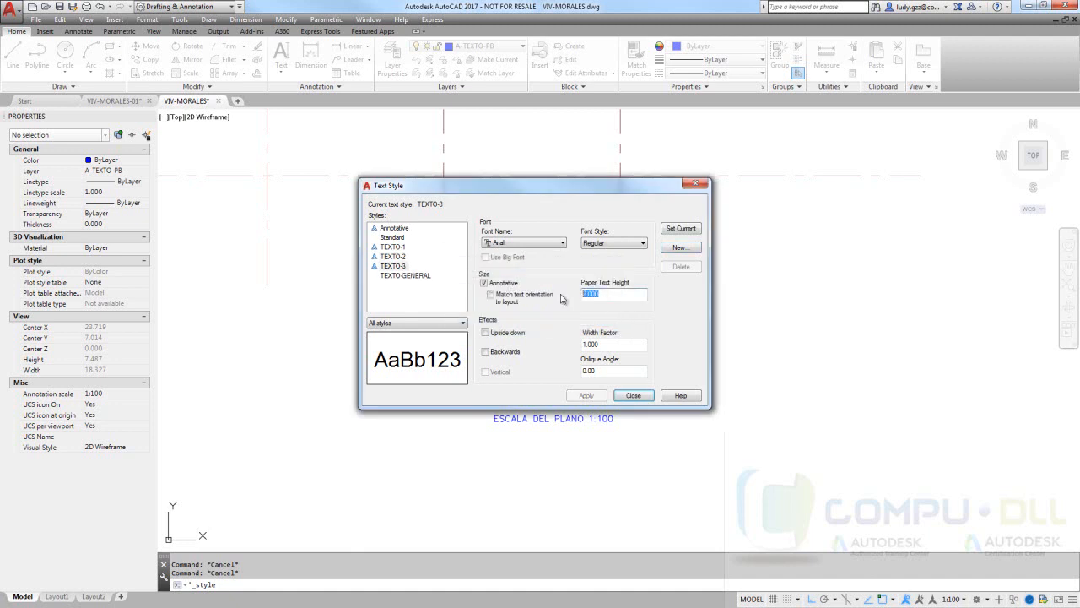
text(3)
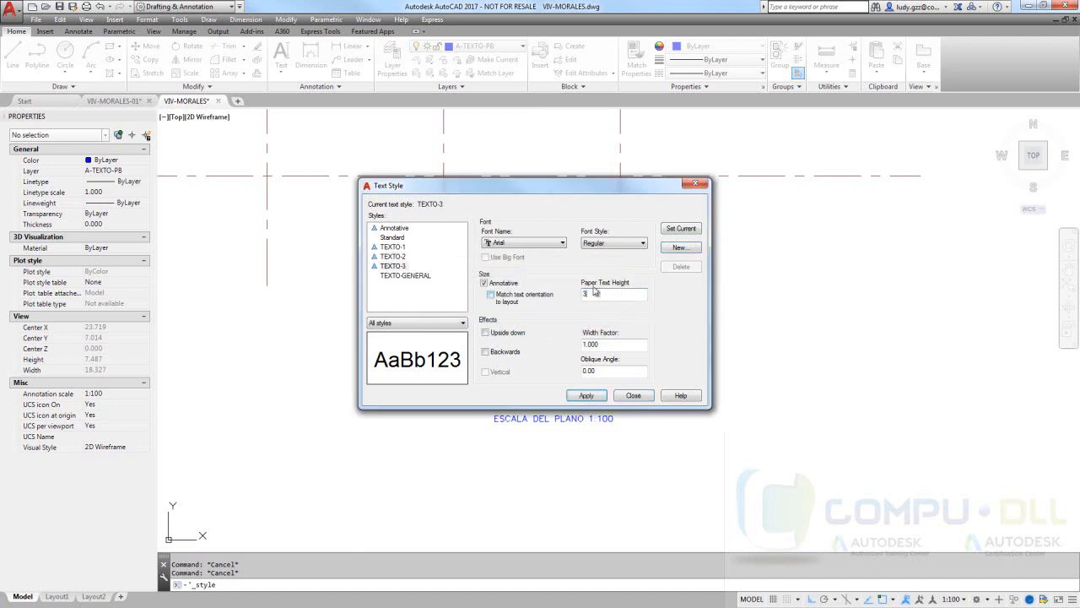
click(584, 395)
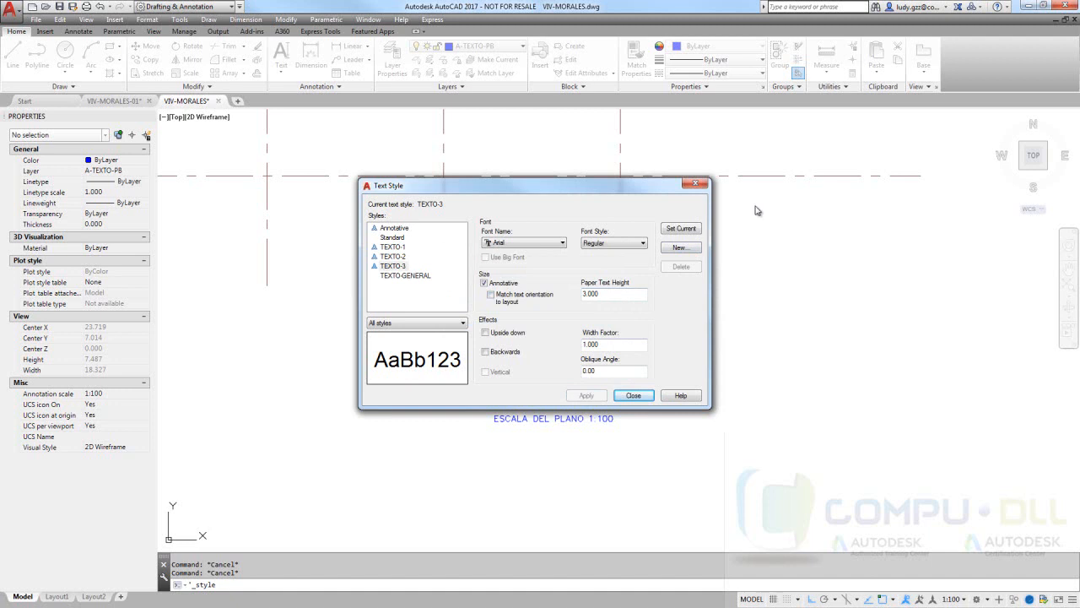
Add another annotative text style named TEXTO-4 and set its paper text height to 4.
click(680, 248)
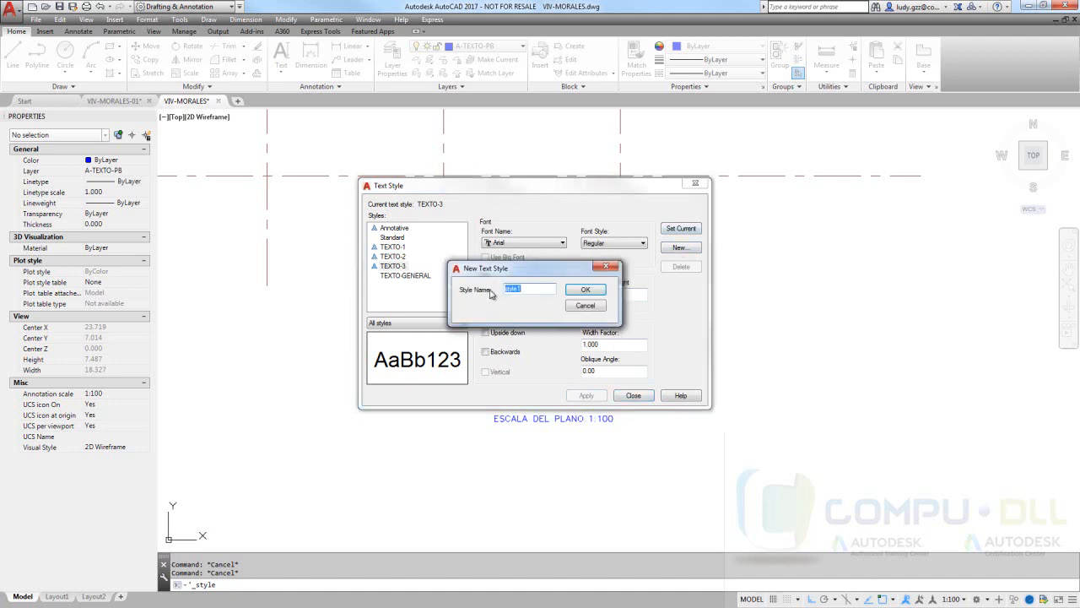
text(TEXTO-4)
click(585, 289)
drag(601, 293, 574, 293)
text(4)
click(586, 396)
Add the annotative text style TEXTO-5 with a paper text height of 5 and finish editing the text styles.
click(680, 248)
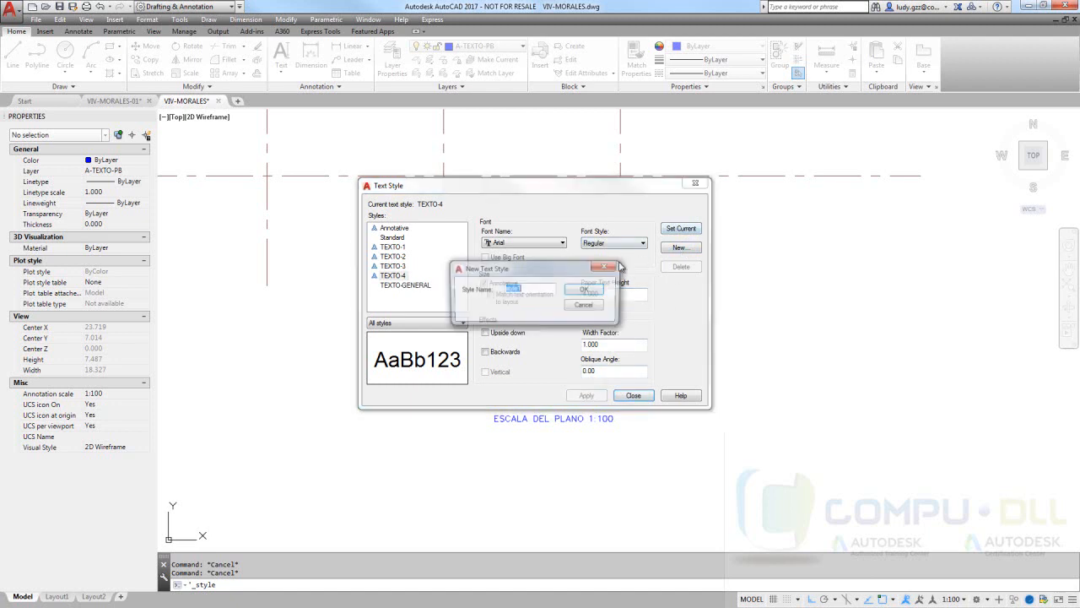
text(TEXTO-5)
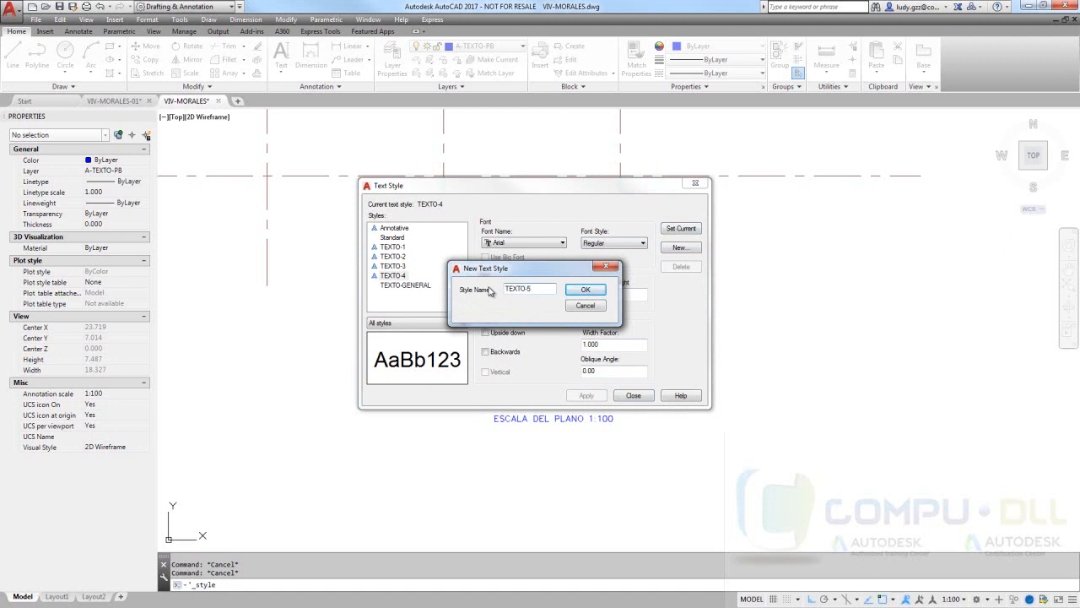
click(585, 290)
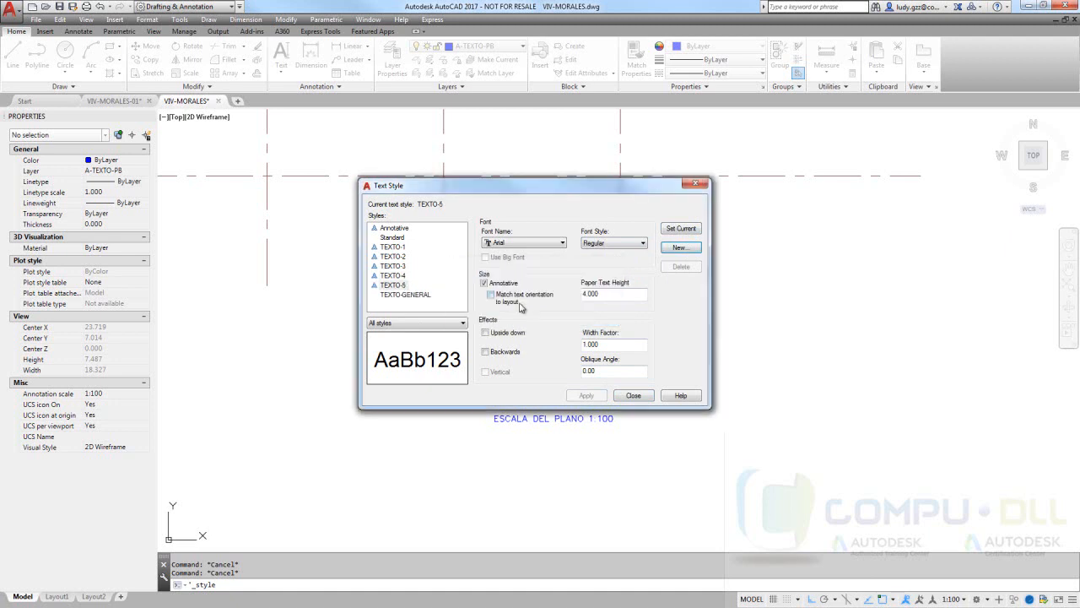
drag(606, 293, 569, 293)
text(5)
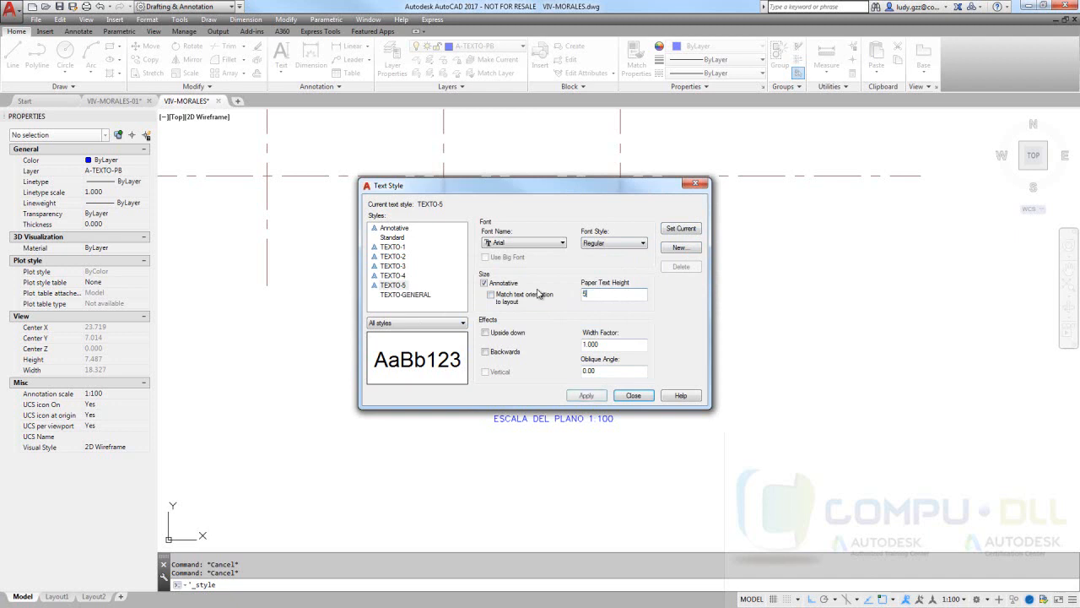
click(595, 398)
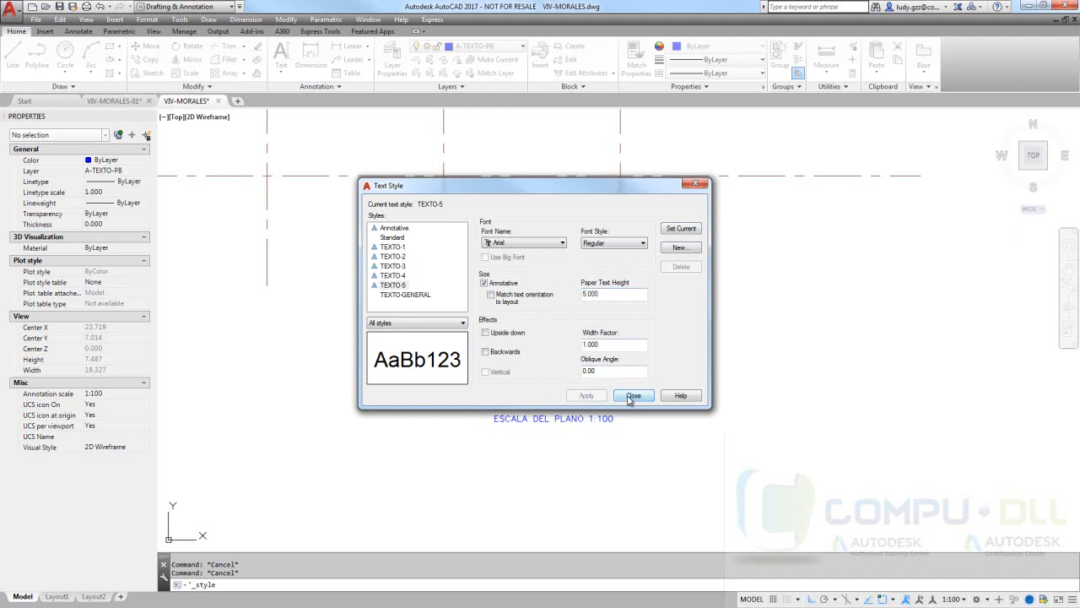
click(632, 396)
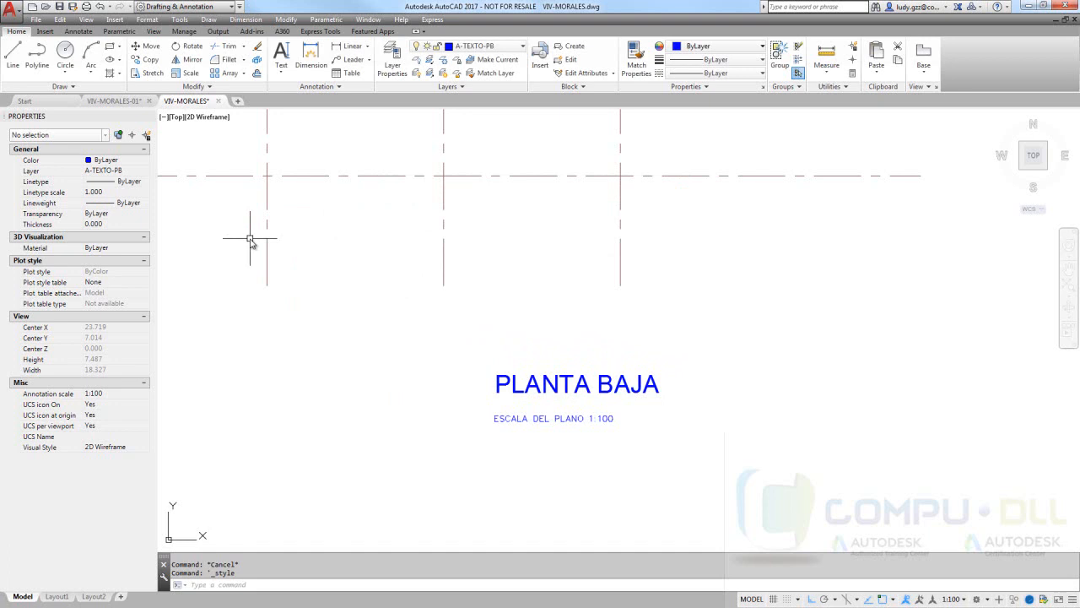
scroll(430, 374, down, 4)
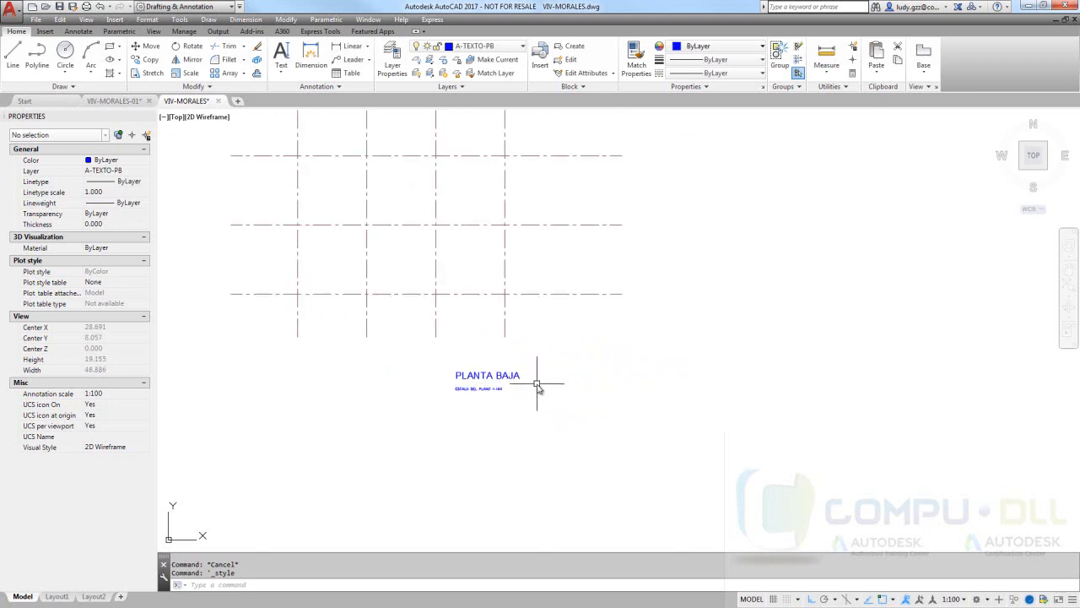
scroll(540, 384, up, 4)
scroll(469, 371, down, 10)
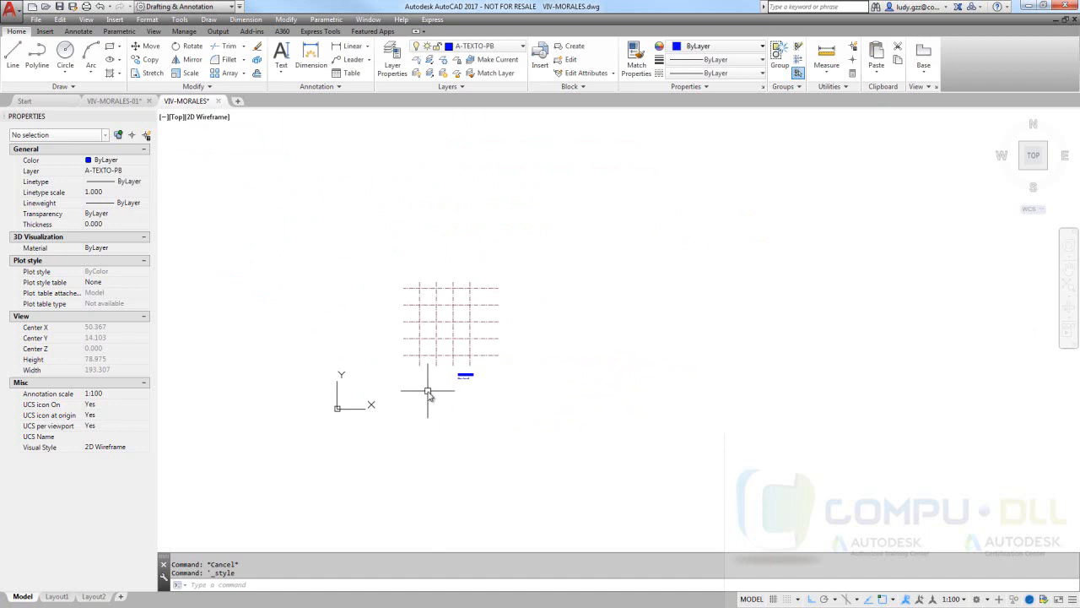
scroll(427, 392, up, 4)
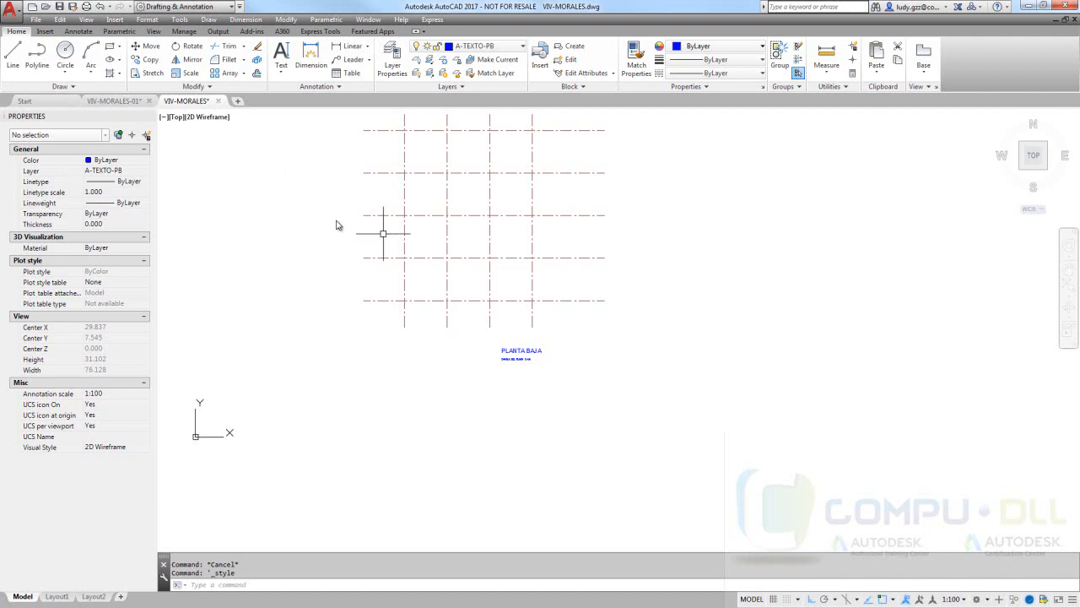
click(962, 599)
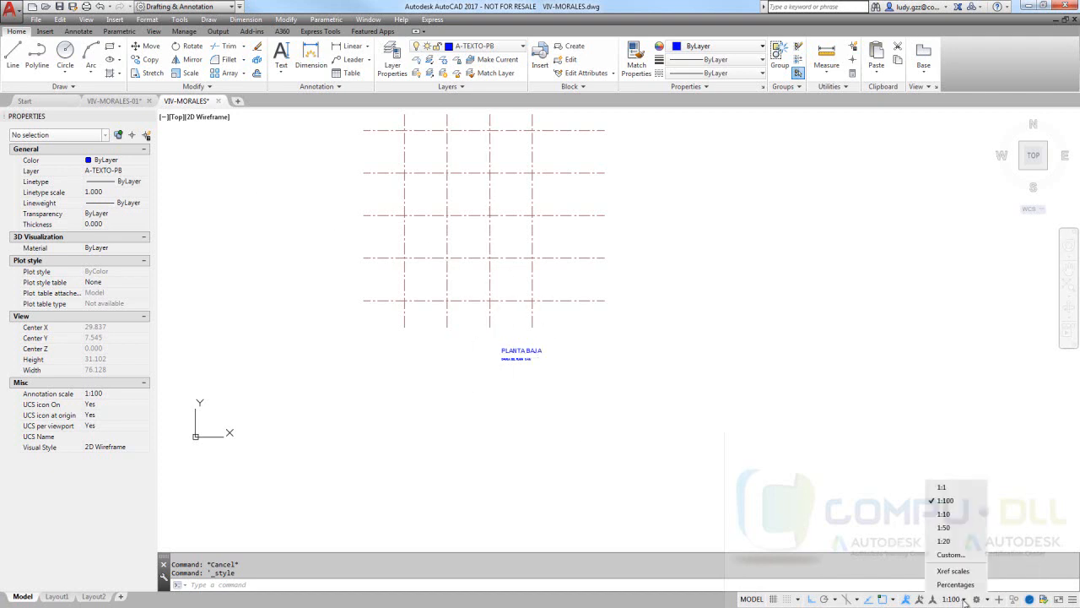
click(964, 601)
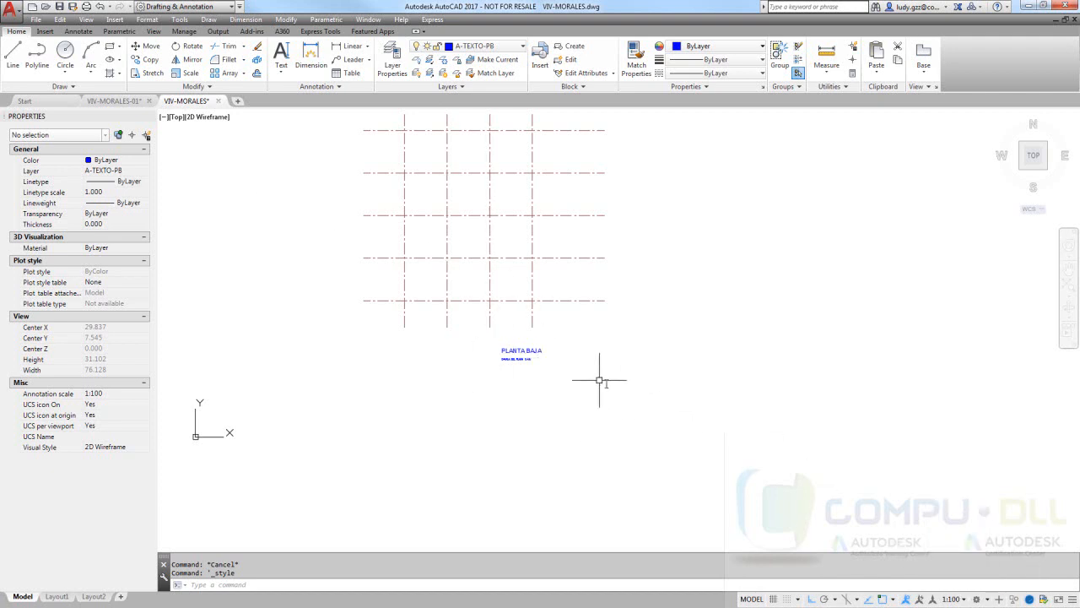
middle_drag(438, 227, 442, 292)
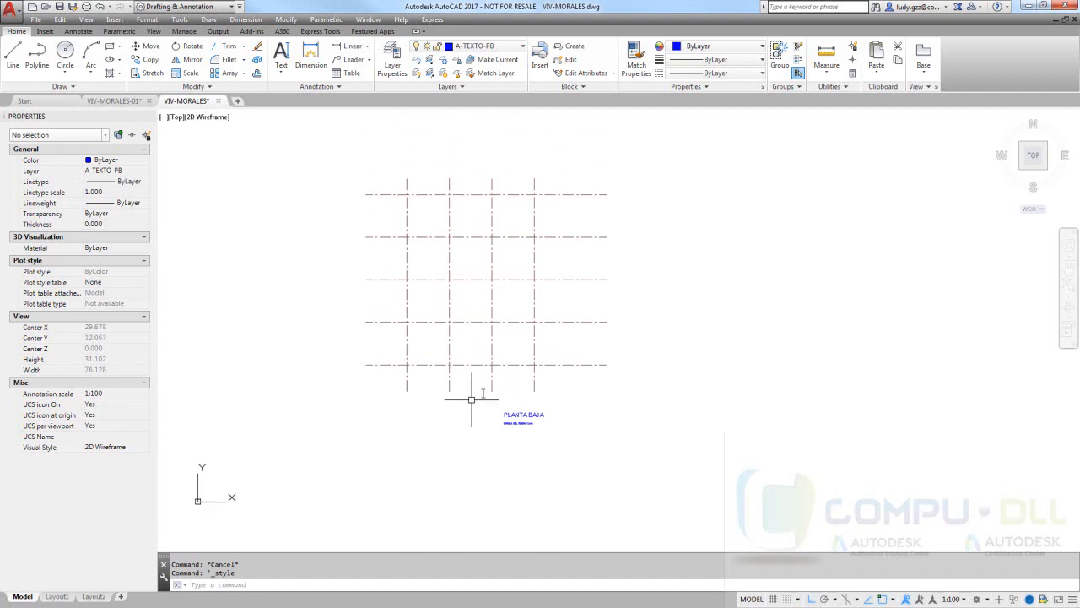